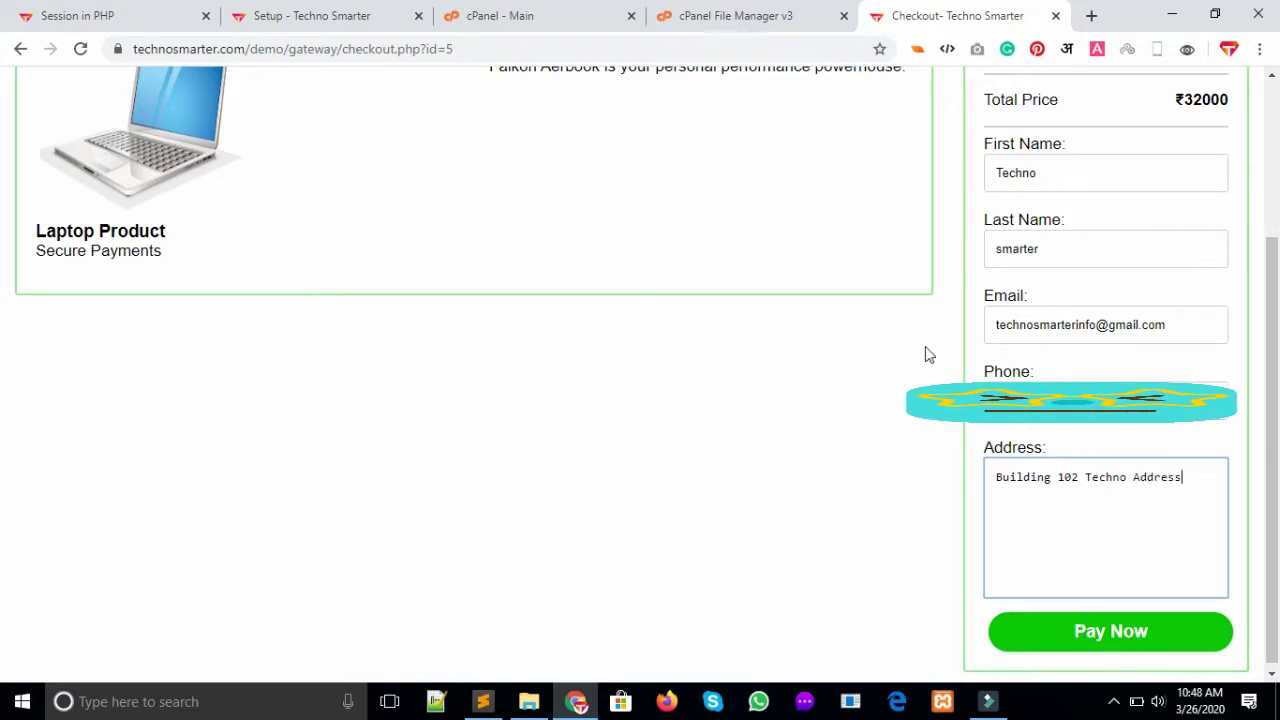
Point out the entered first and last name fields, then scroll down to the Pay Now button
double_click(1070, 174)
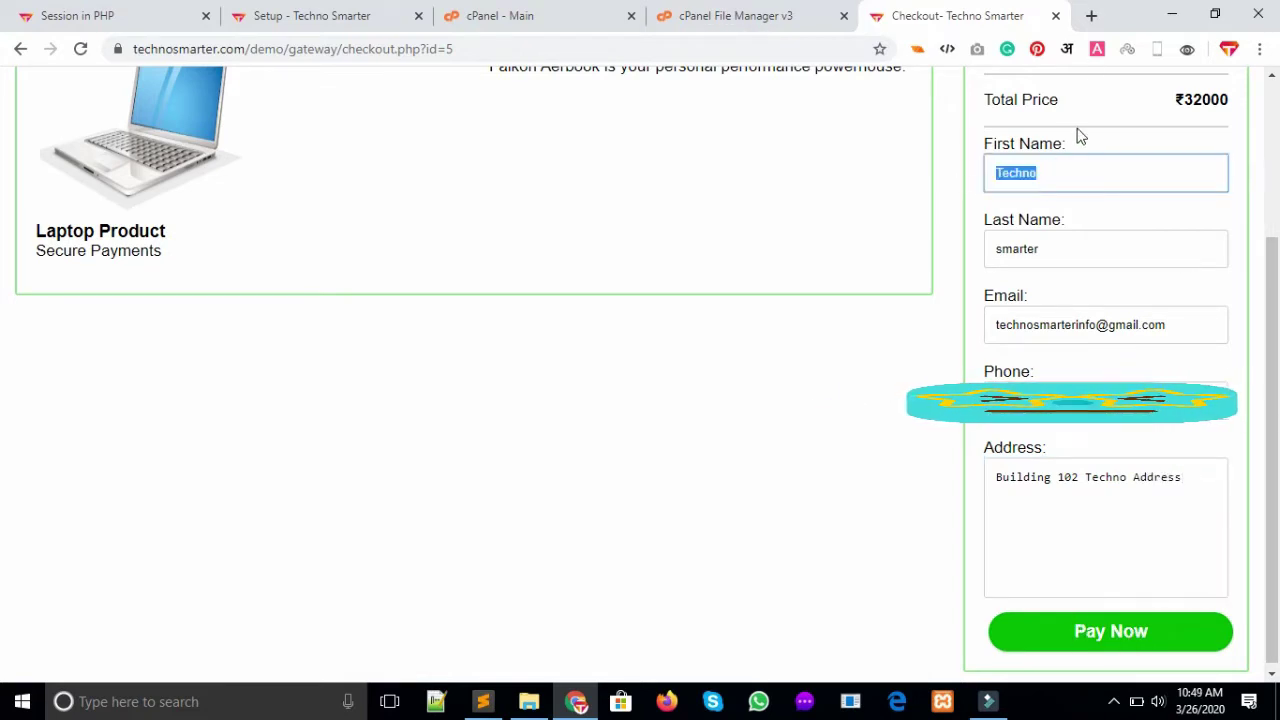
drag(1070, 142, 982, 153)
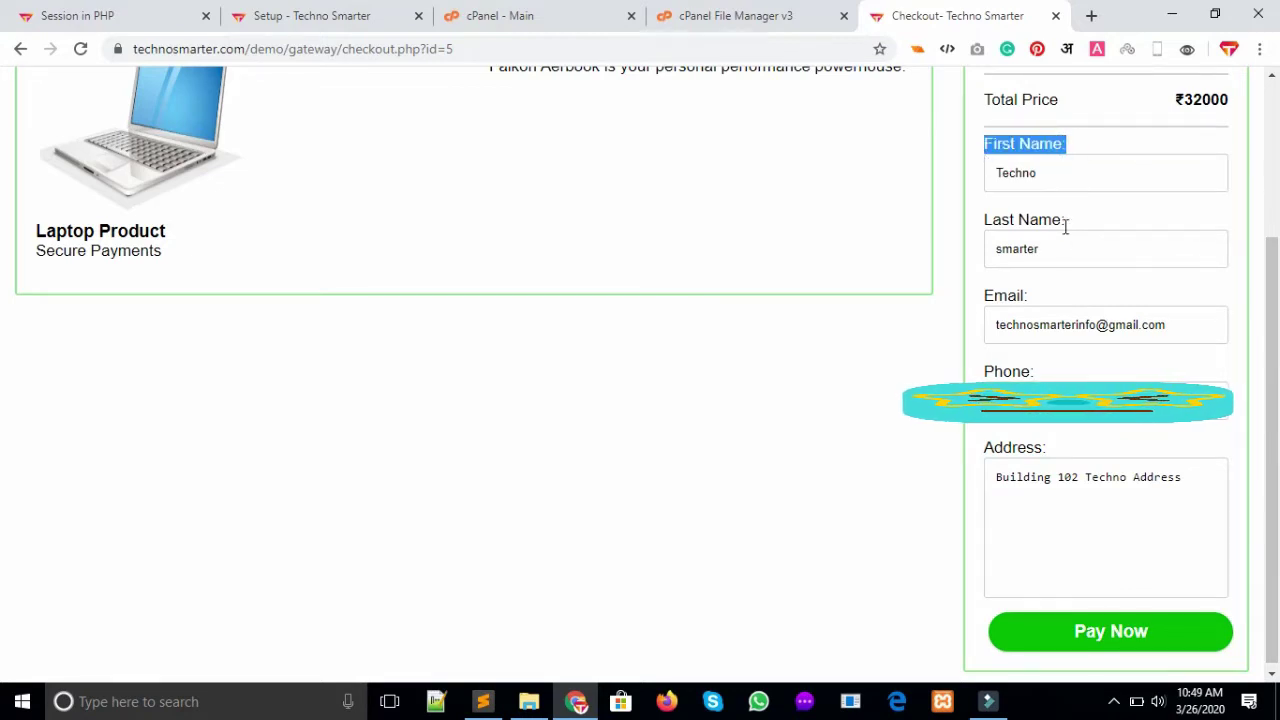
drag(1066, 222, 982, 222)
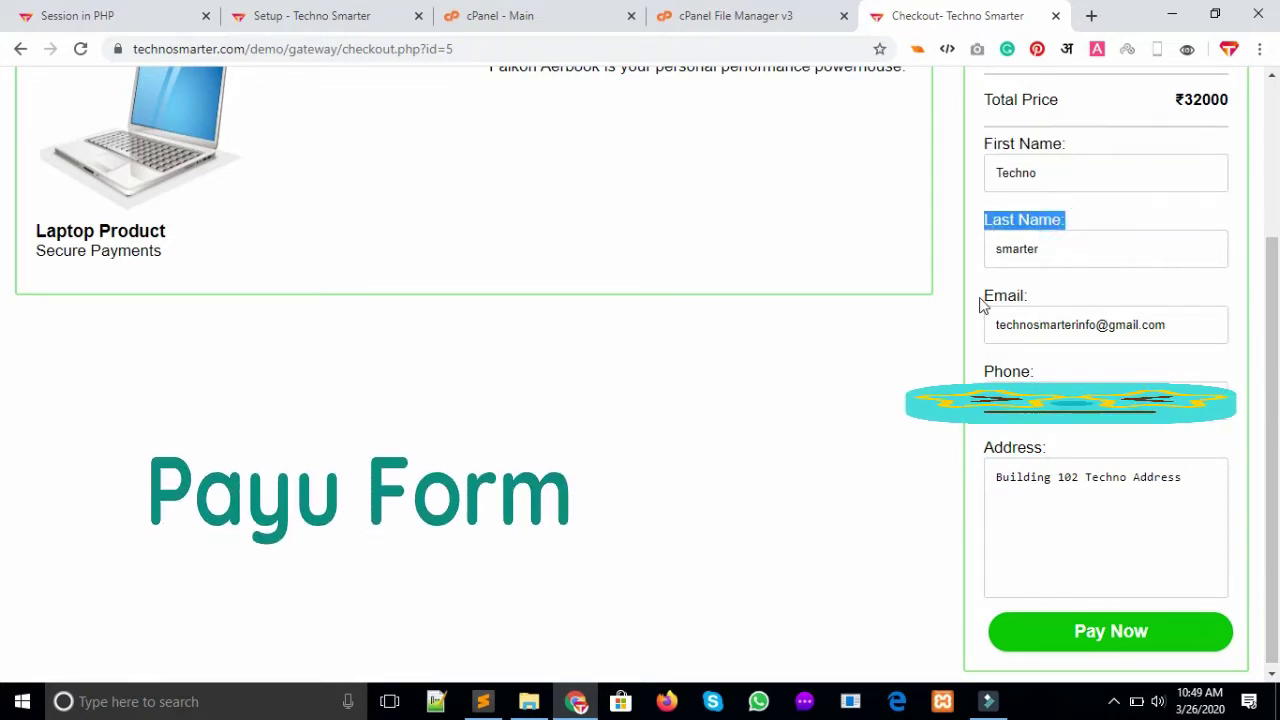
scroll(3, 420, up, 3)
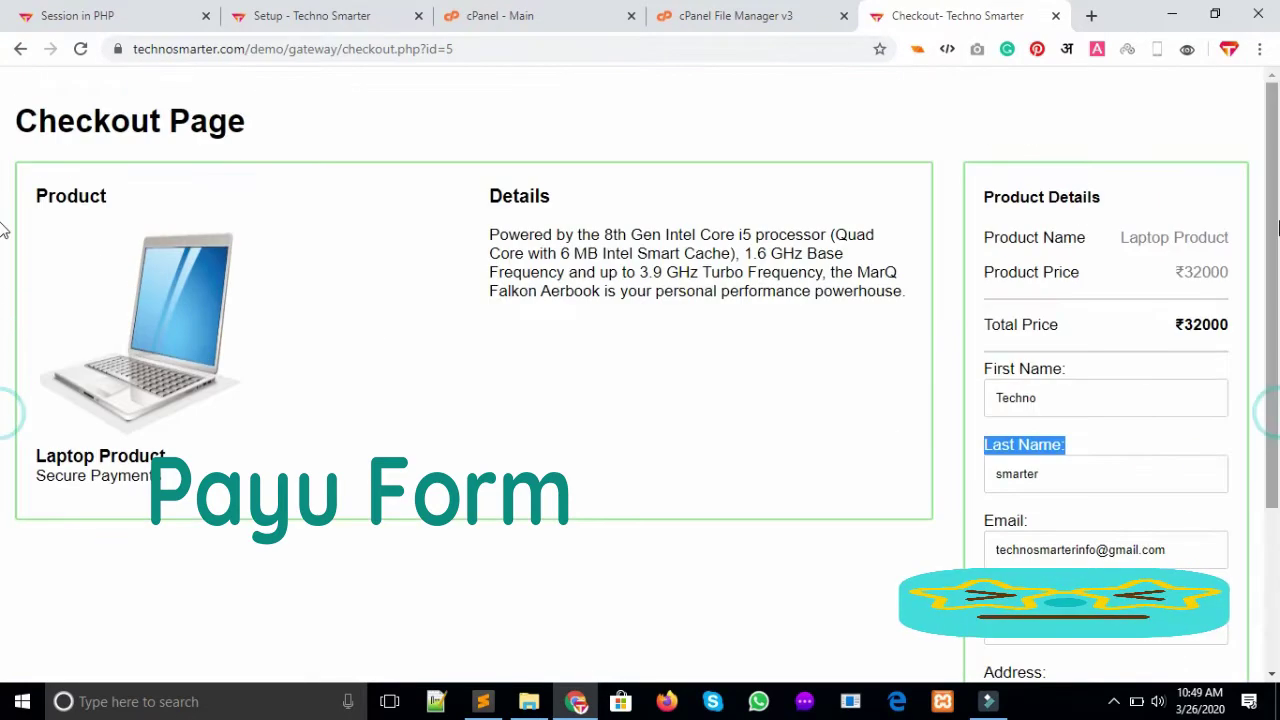
click(1175, 337)
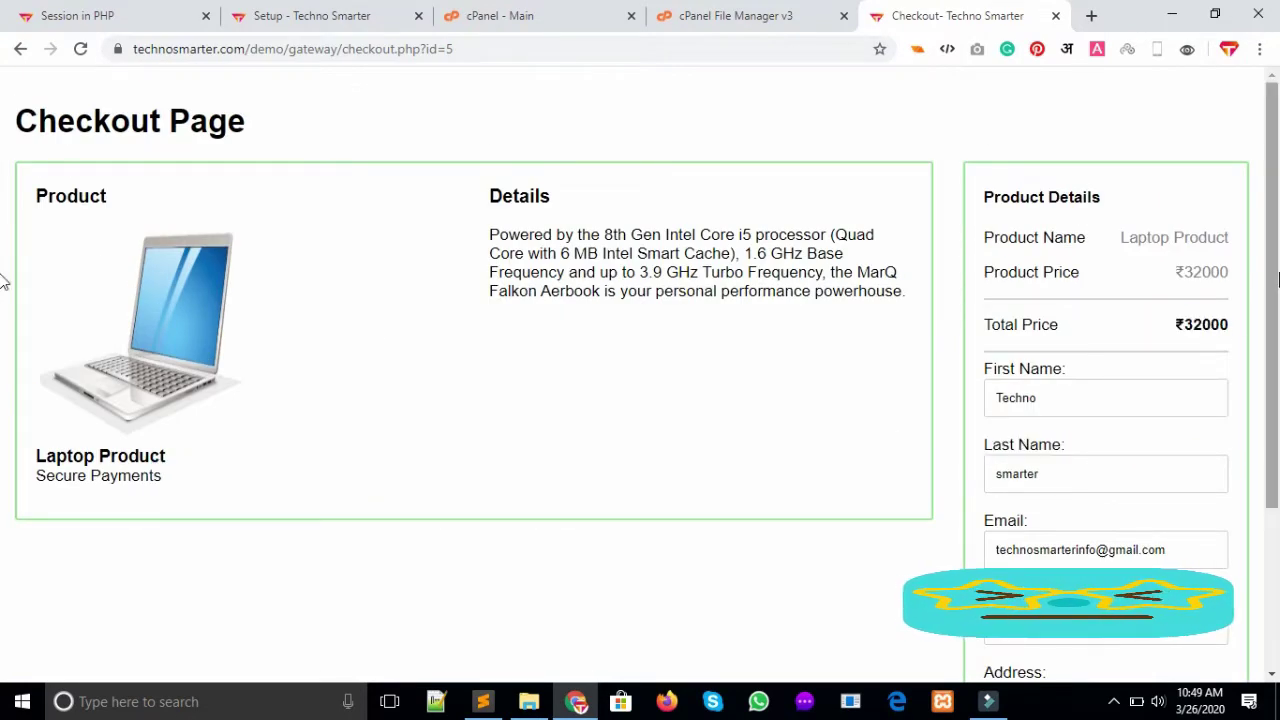
scroll(3, 540, down, 1)
scroll(3, 540, down, 2)
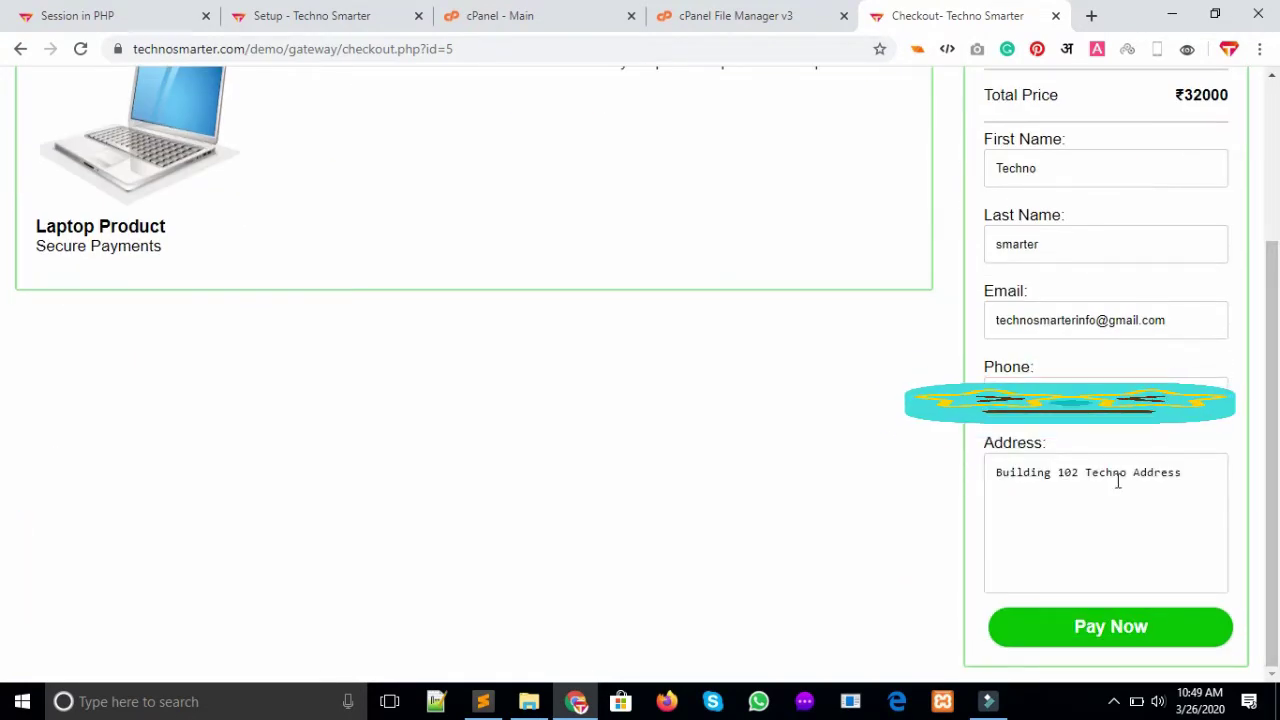
Submit the ₹32000 Laptop Product order and bring up the gateway project folder
click(1088, 632)
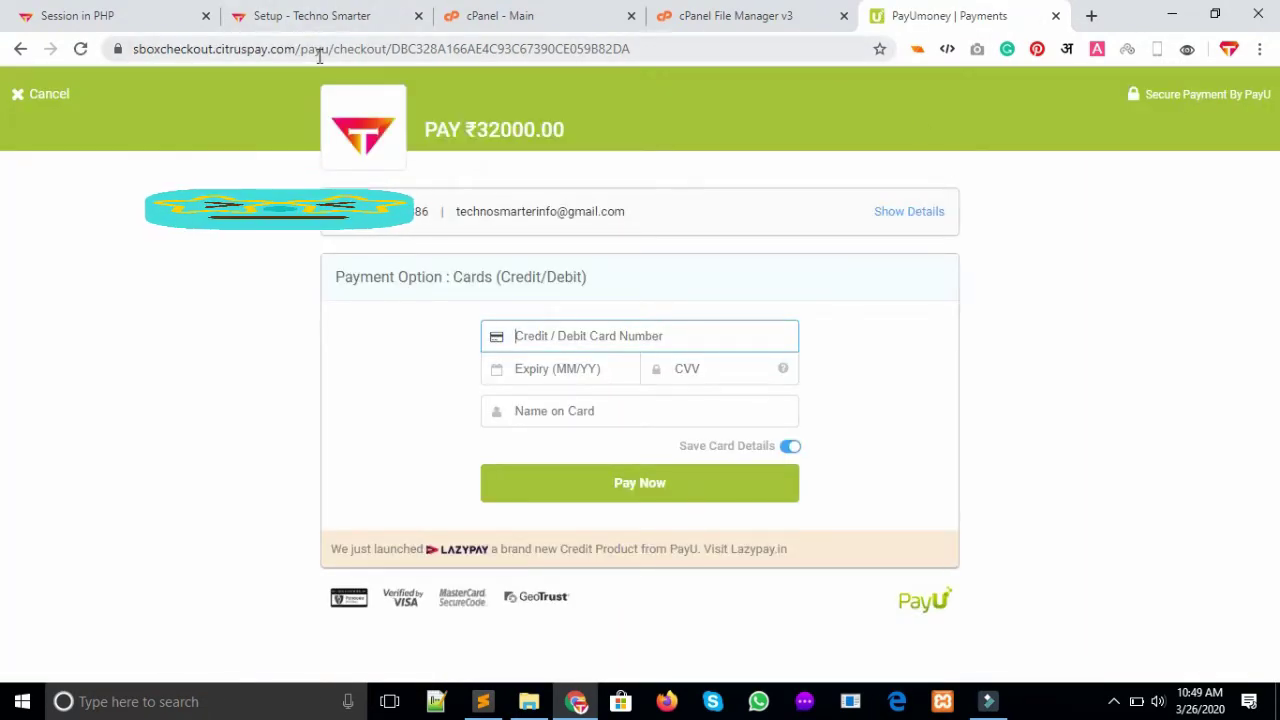
click(530, 703)
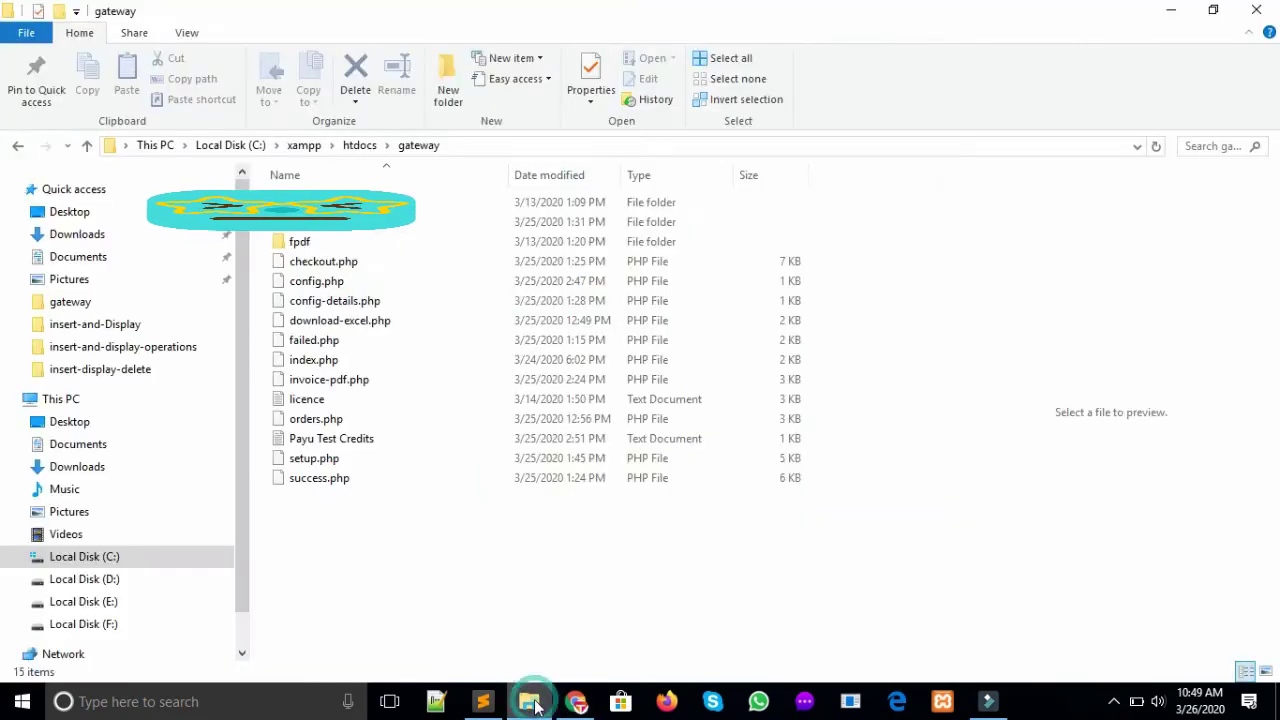
Copy the test card number from the Payu Test Credits file and return to the payment page
double_click(323, 443)
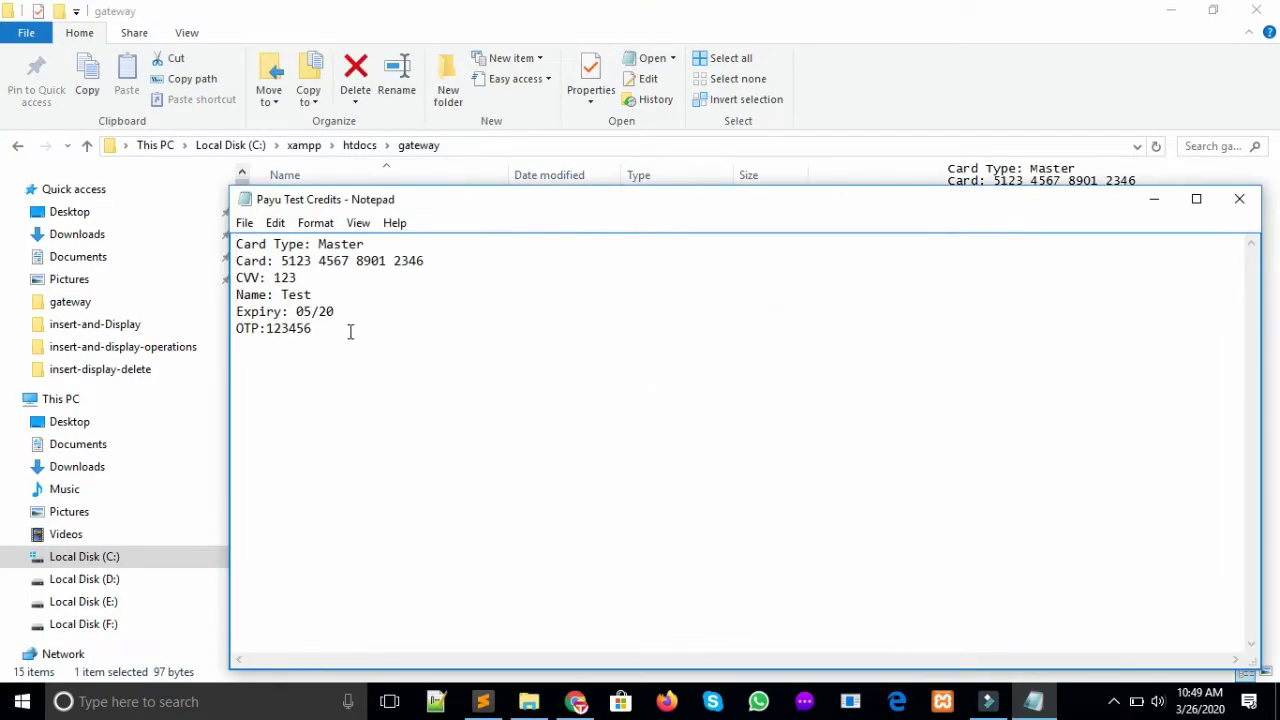
drag(356, 260, 281, 260)
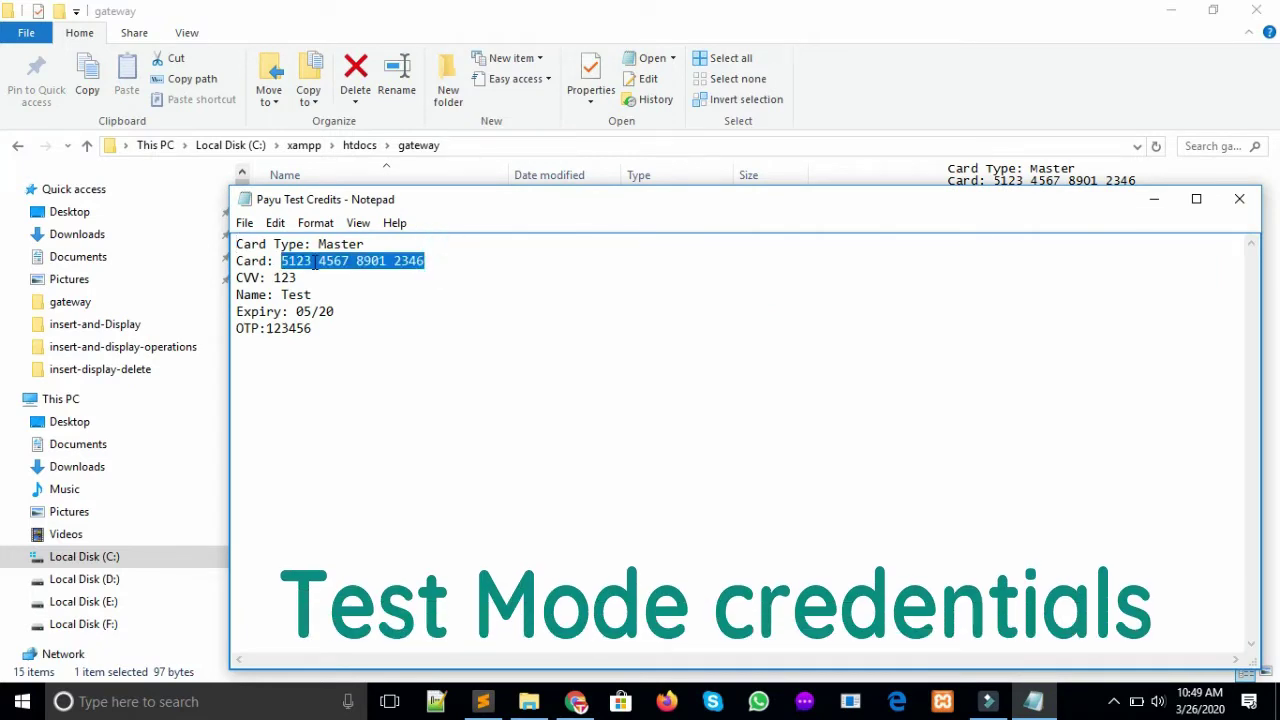
right_click(314, 261)
click(366, 321)
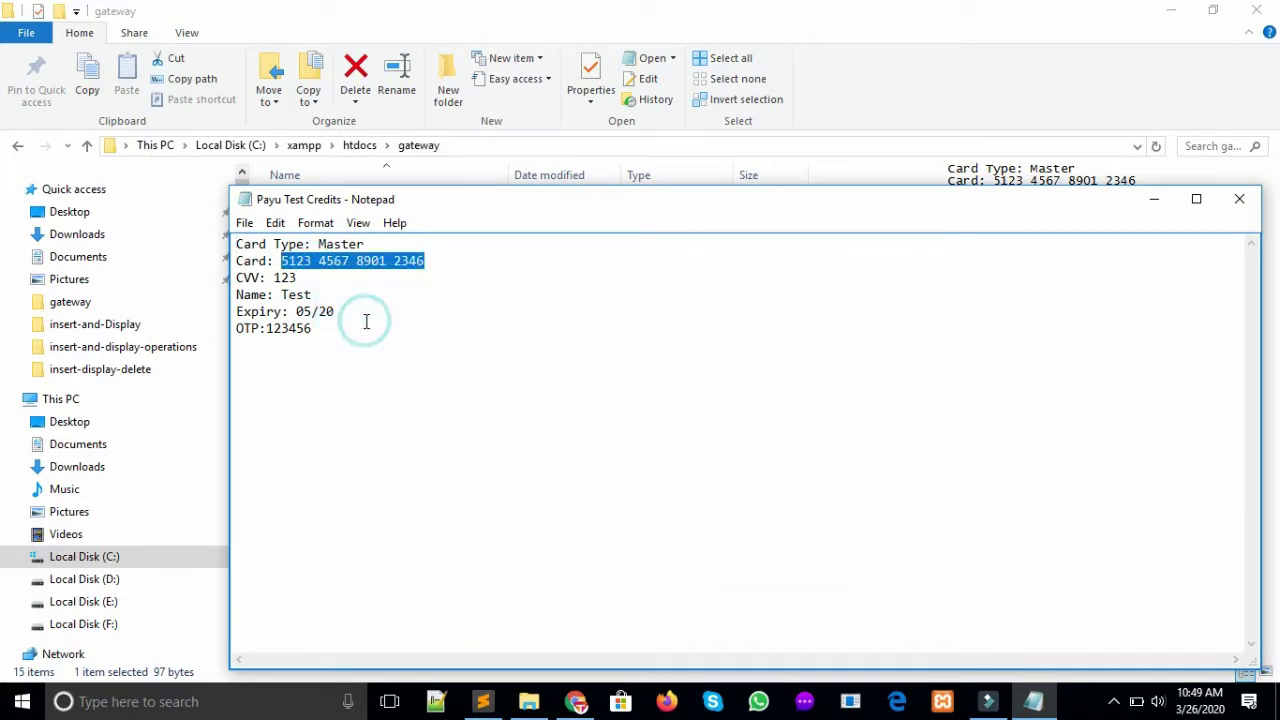
click(576, 701)
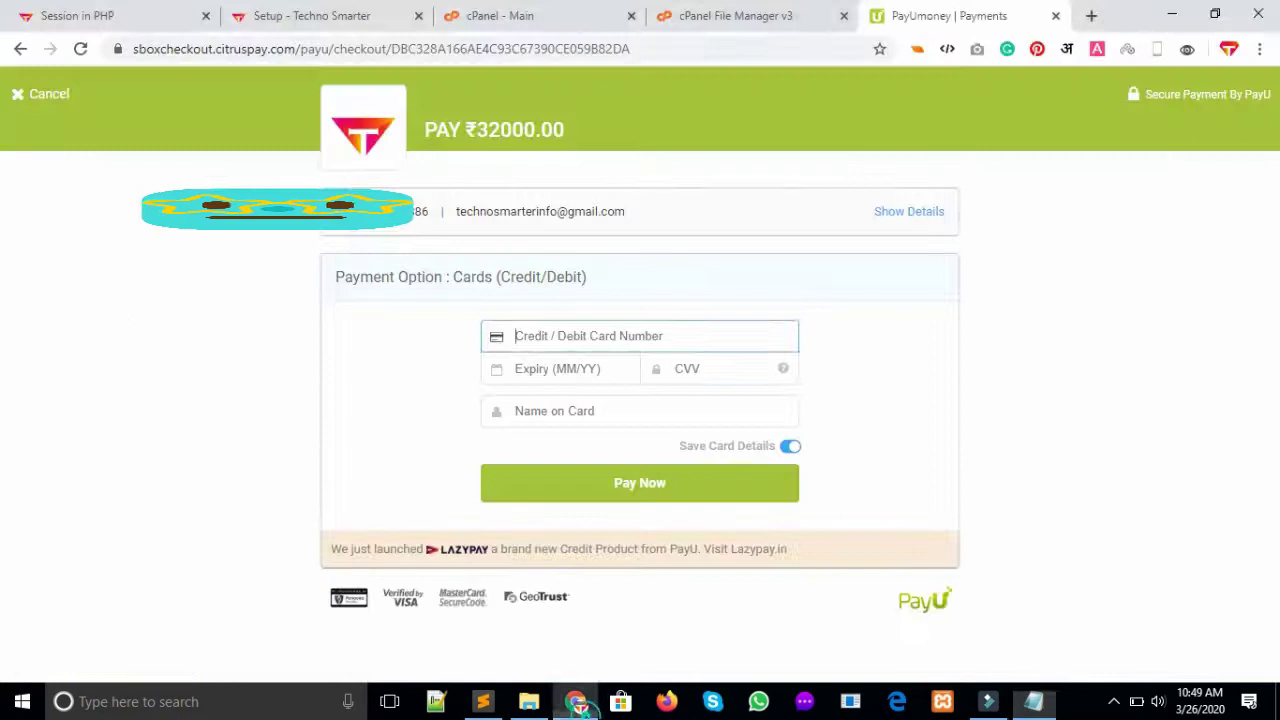
Pay with the pasted test card number, expiry 05 / 20 and cardholder name 'test'
key(ctrl+v)
click(606, 365)
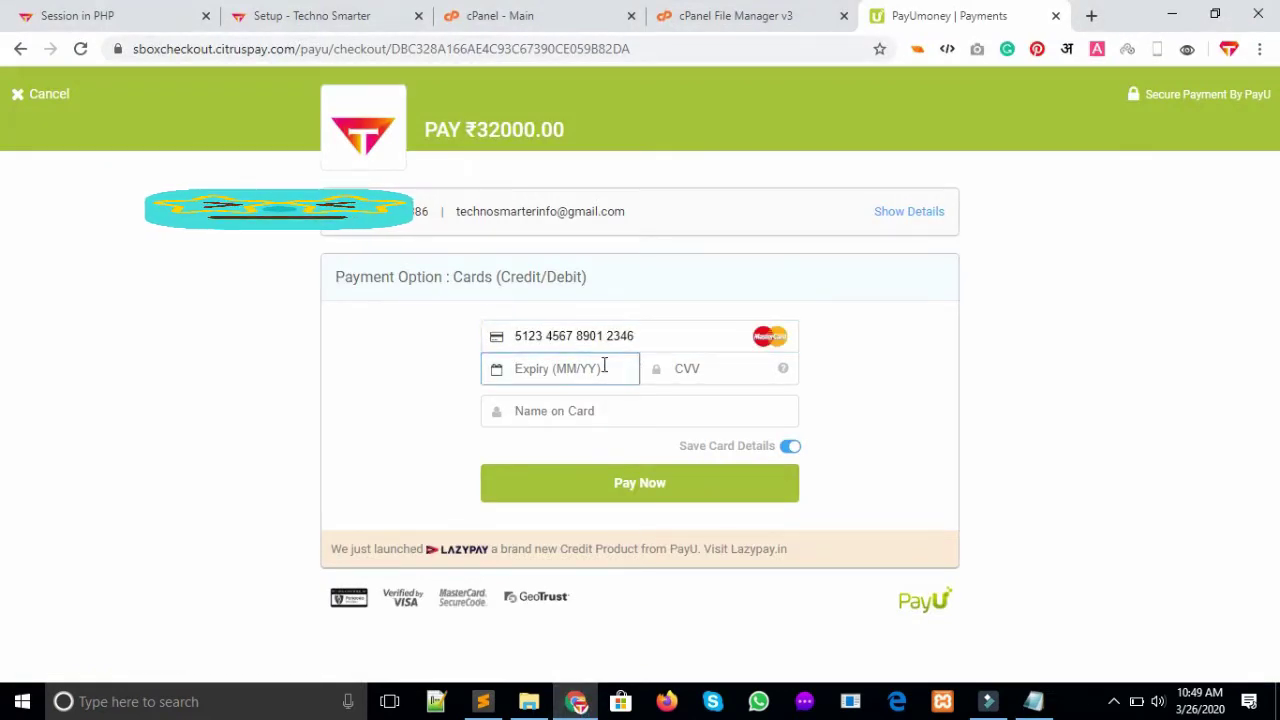
text(0)
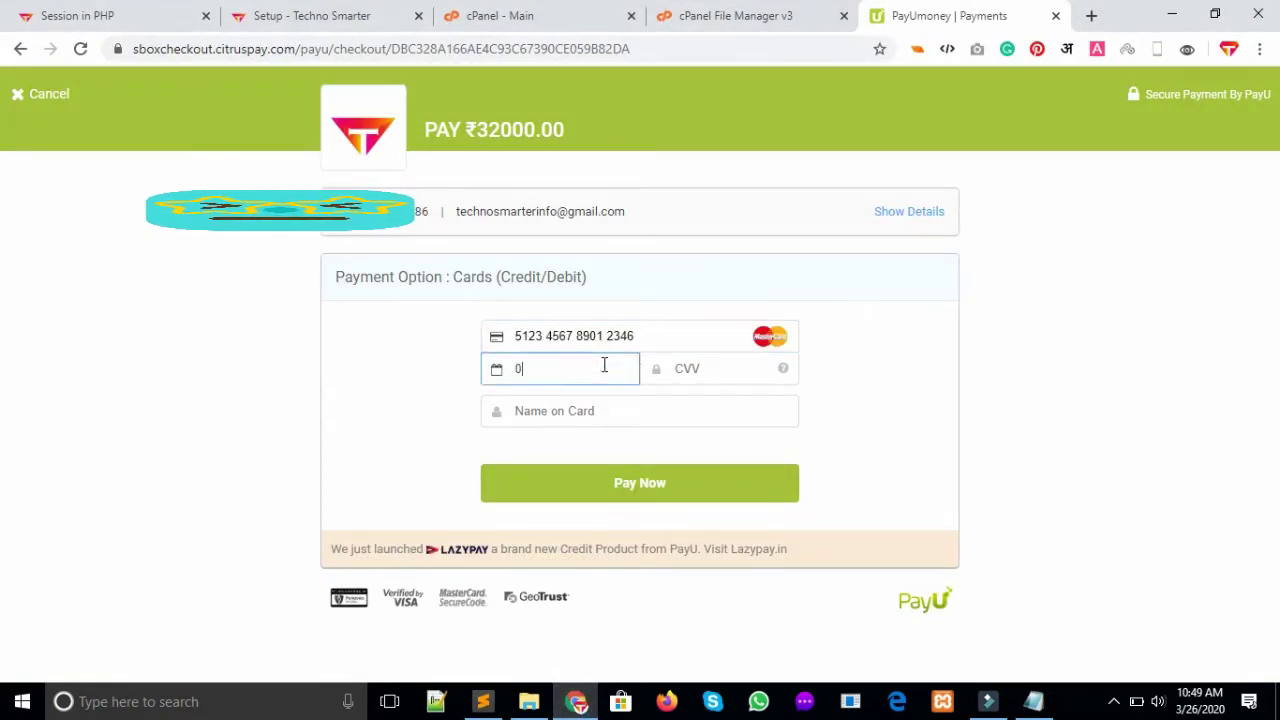
text(5 / 20)
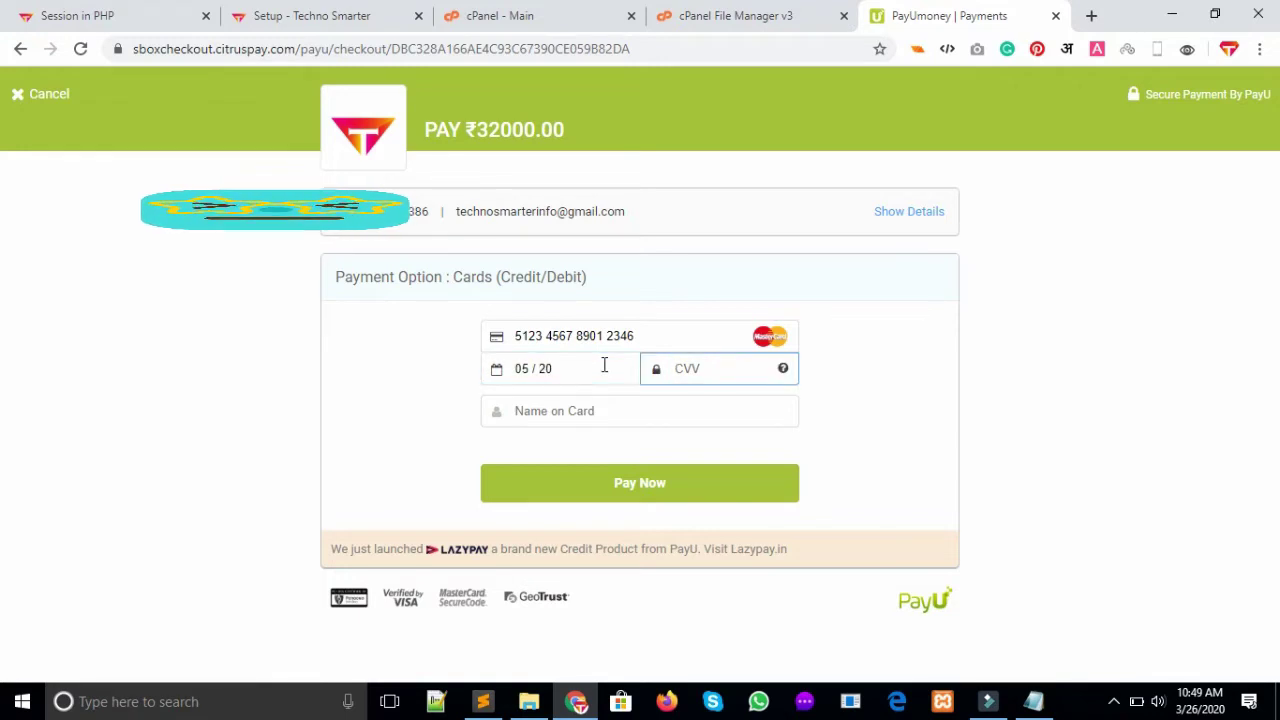
key(Tab)
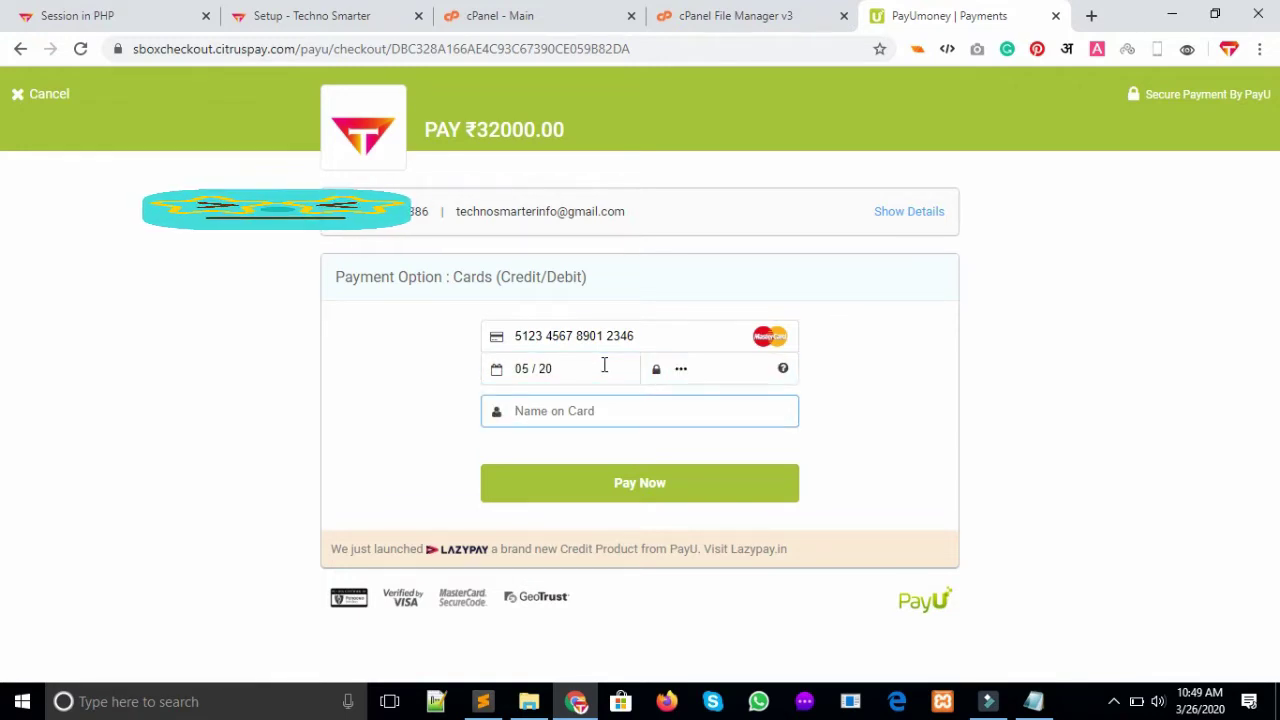
text(test)
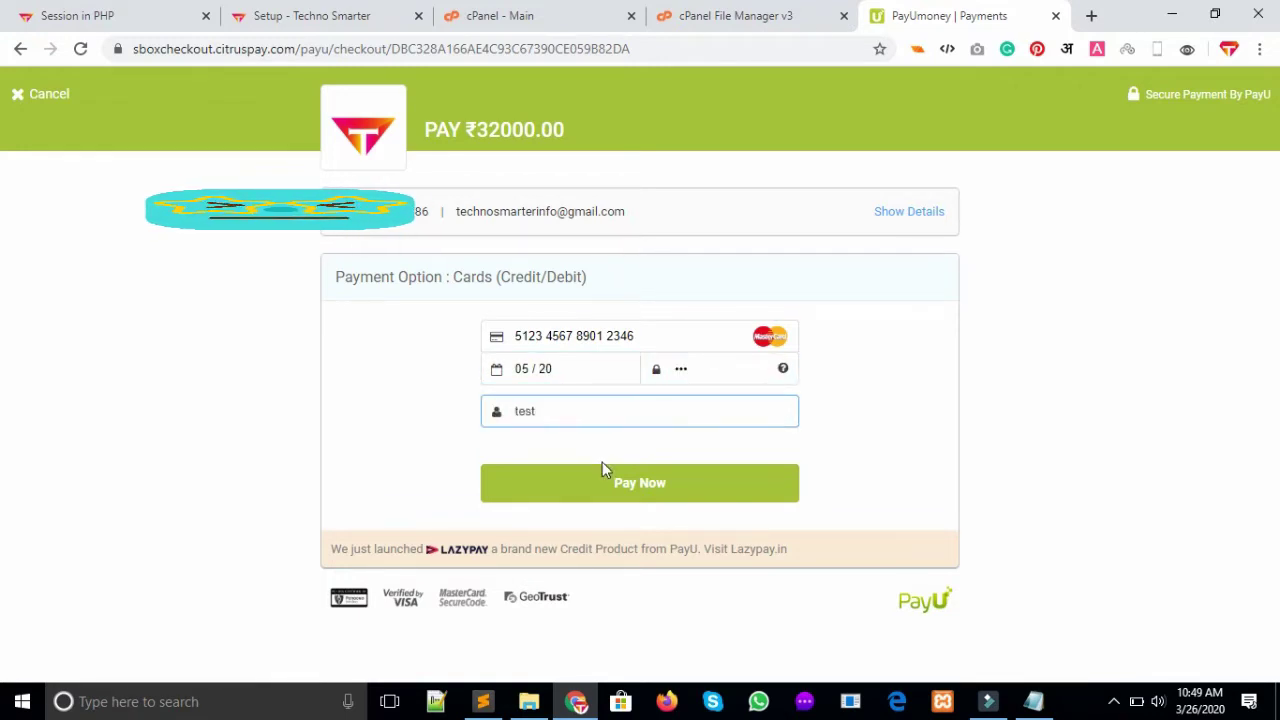
click(612, 490)
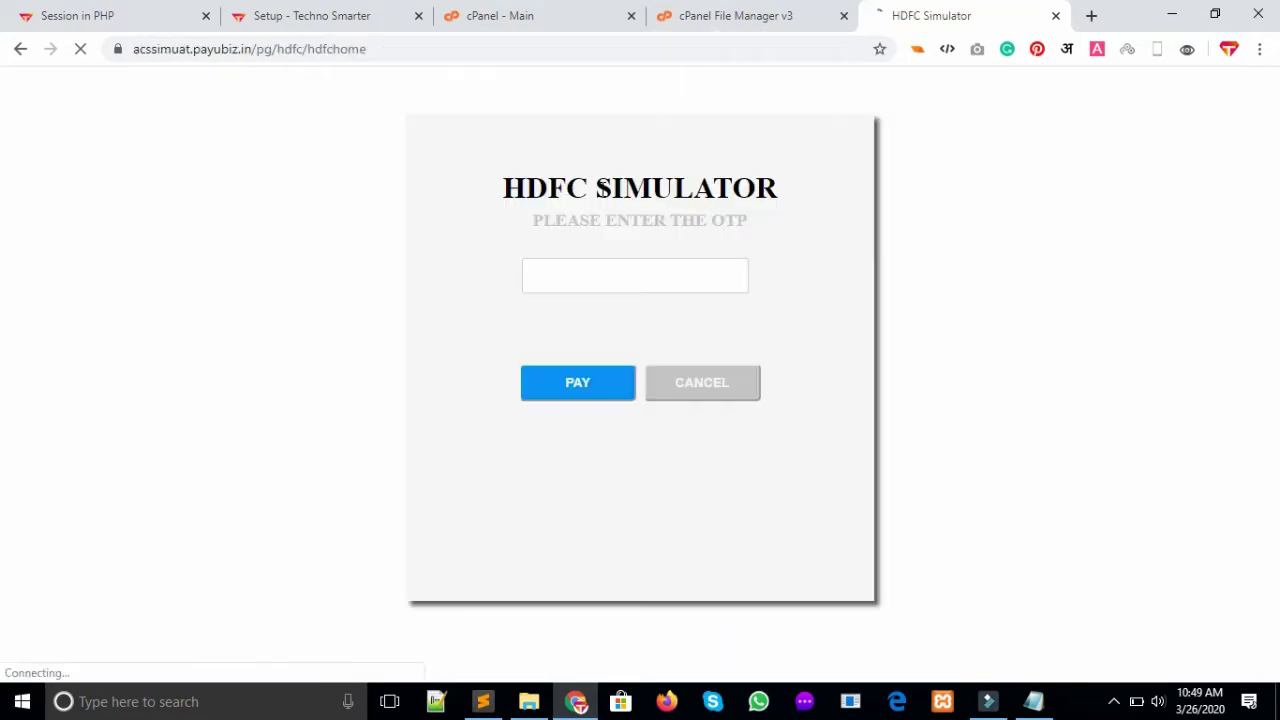
Enter the six-digit test OTP from the credentials file on the HDFC Simulator page and pay
click(560, 268)
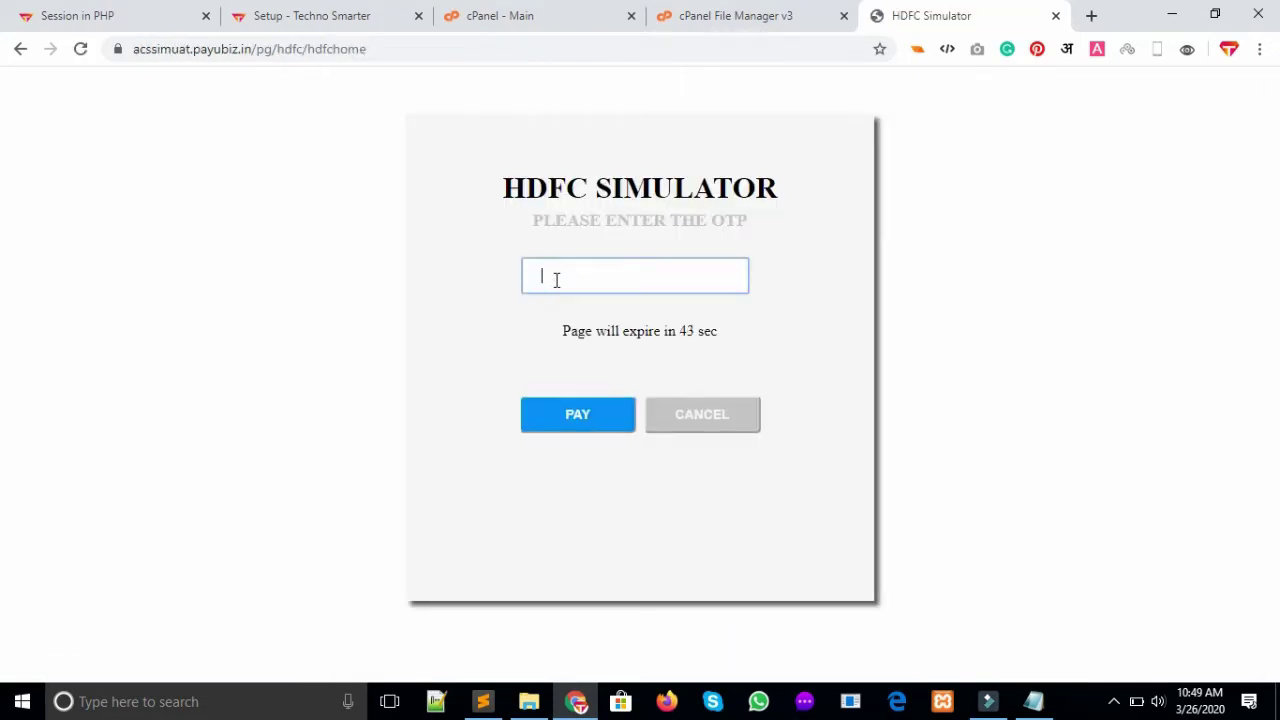
text(123456)
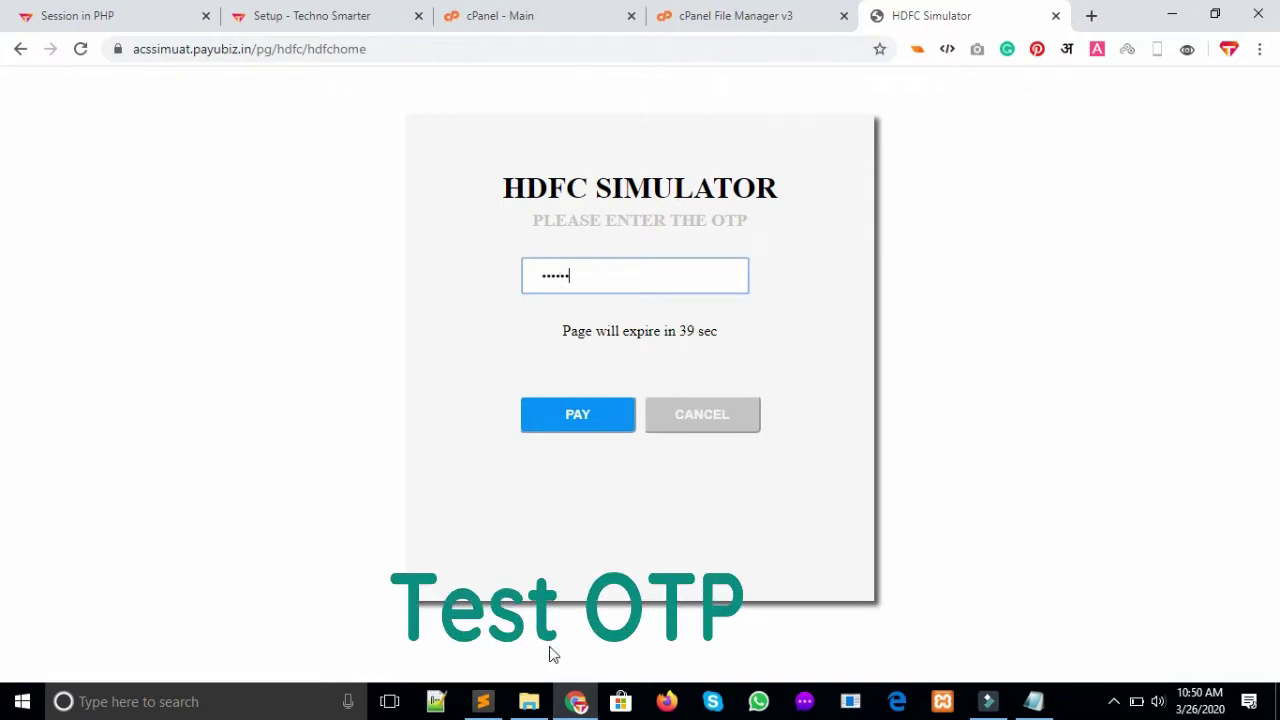
click(1035, 701)
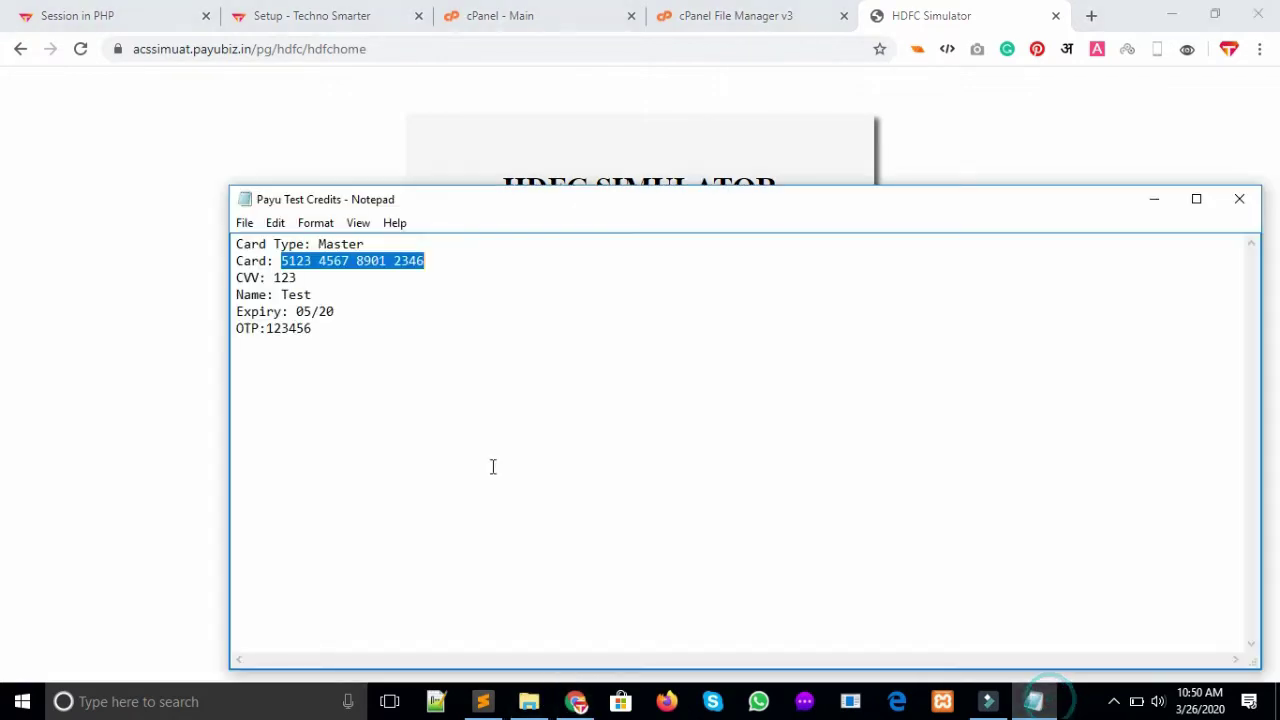
drag(316, 328, 273, 329)
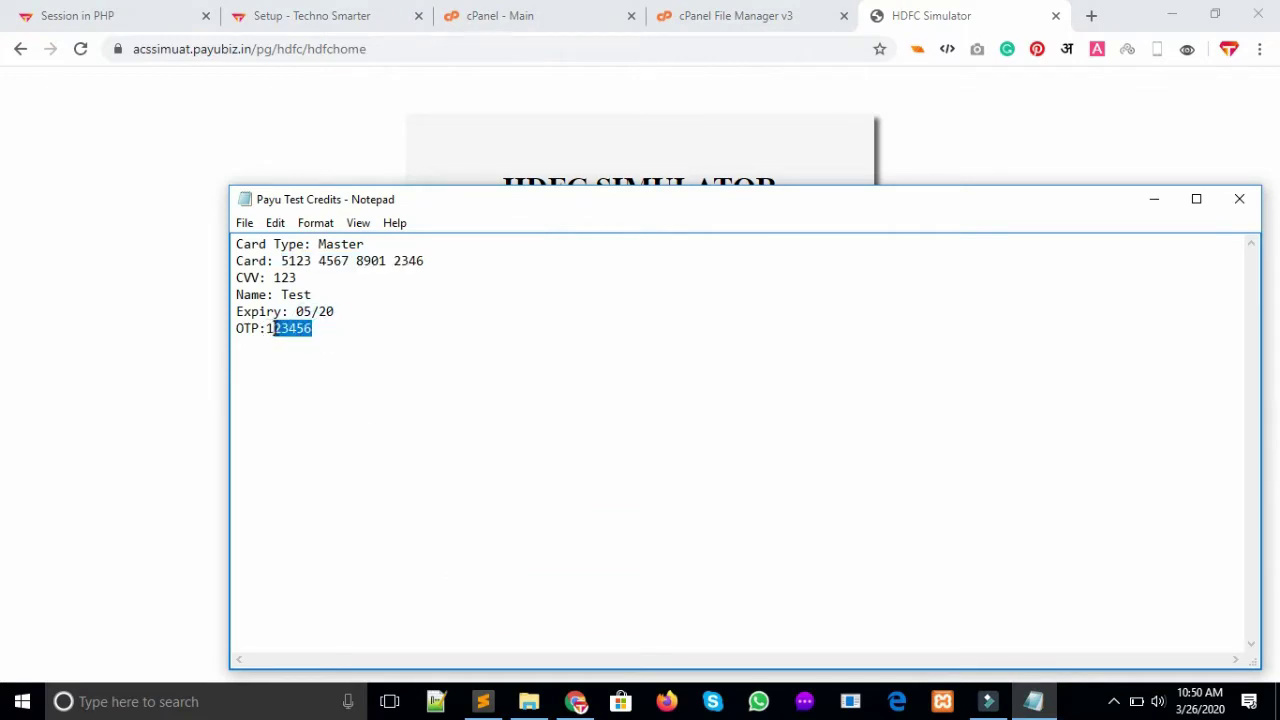
click(510, 134)
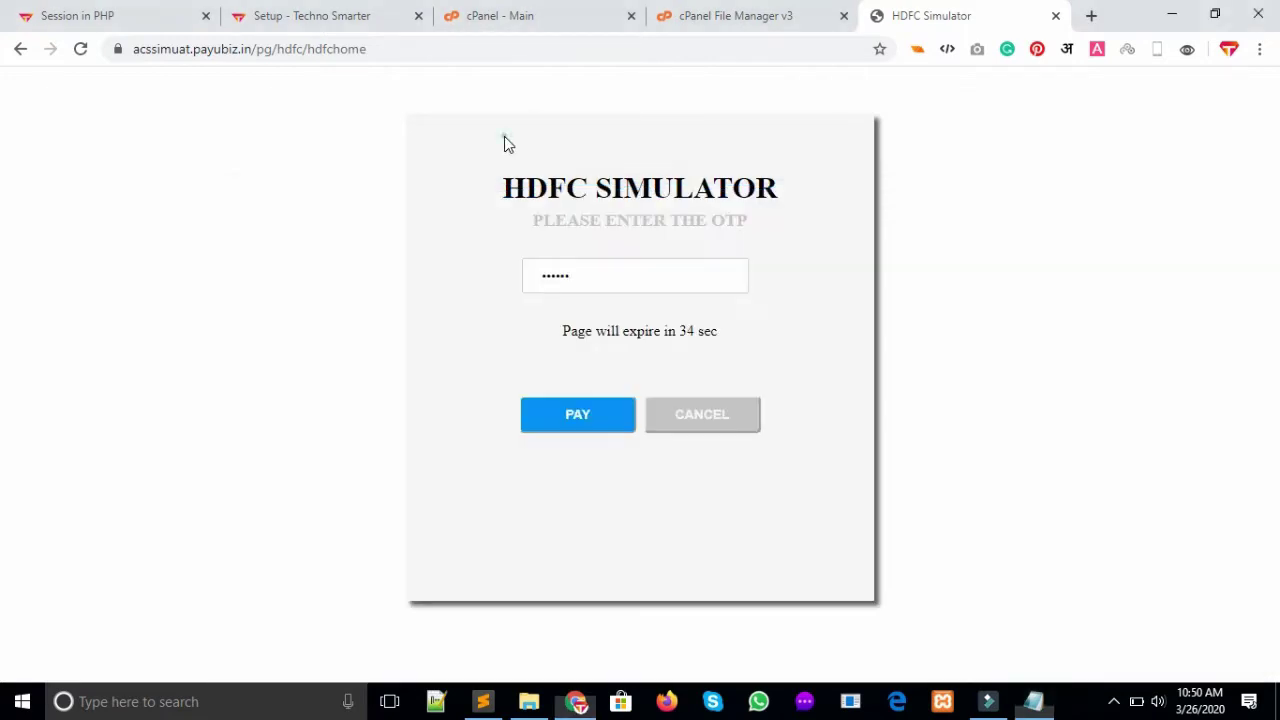
click(562, 416)
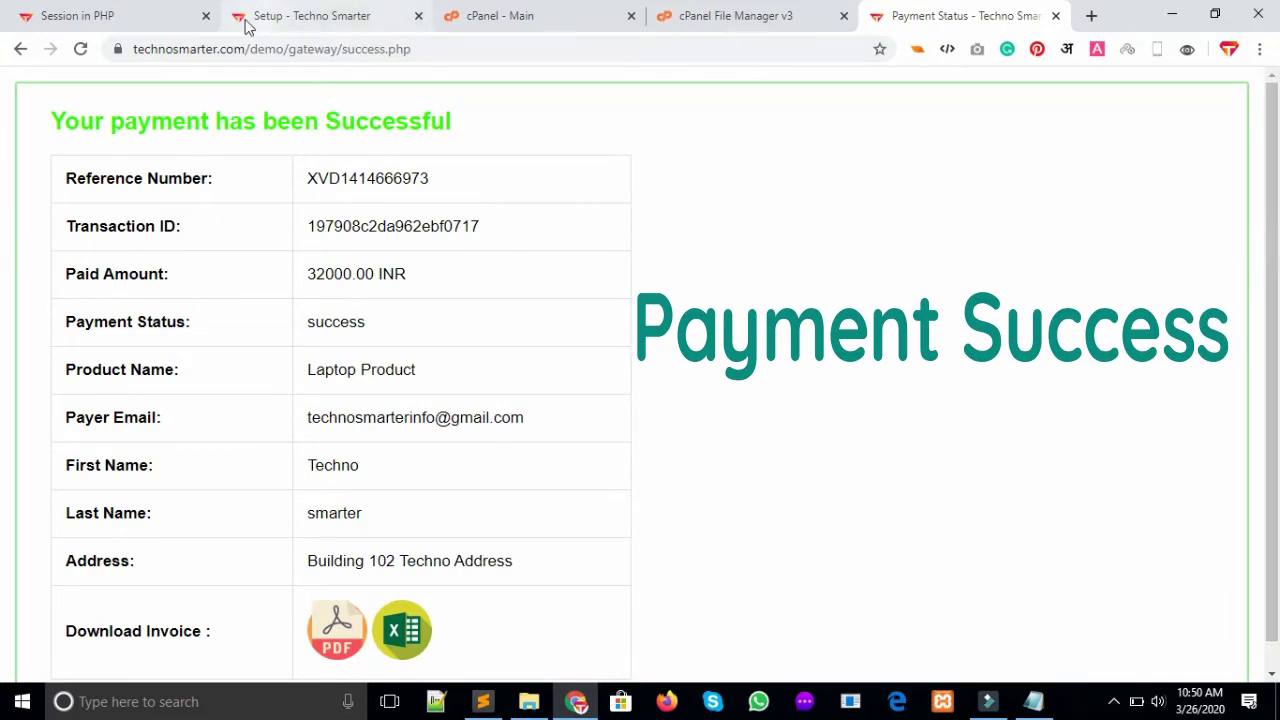
drag(57, 120, 533, 135)
scroll(5, 230, down, 1)
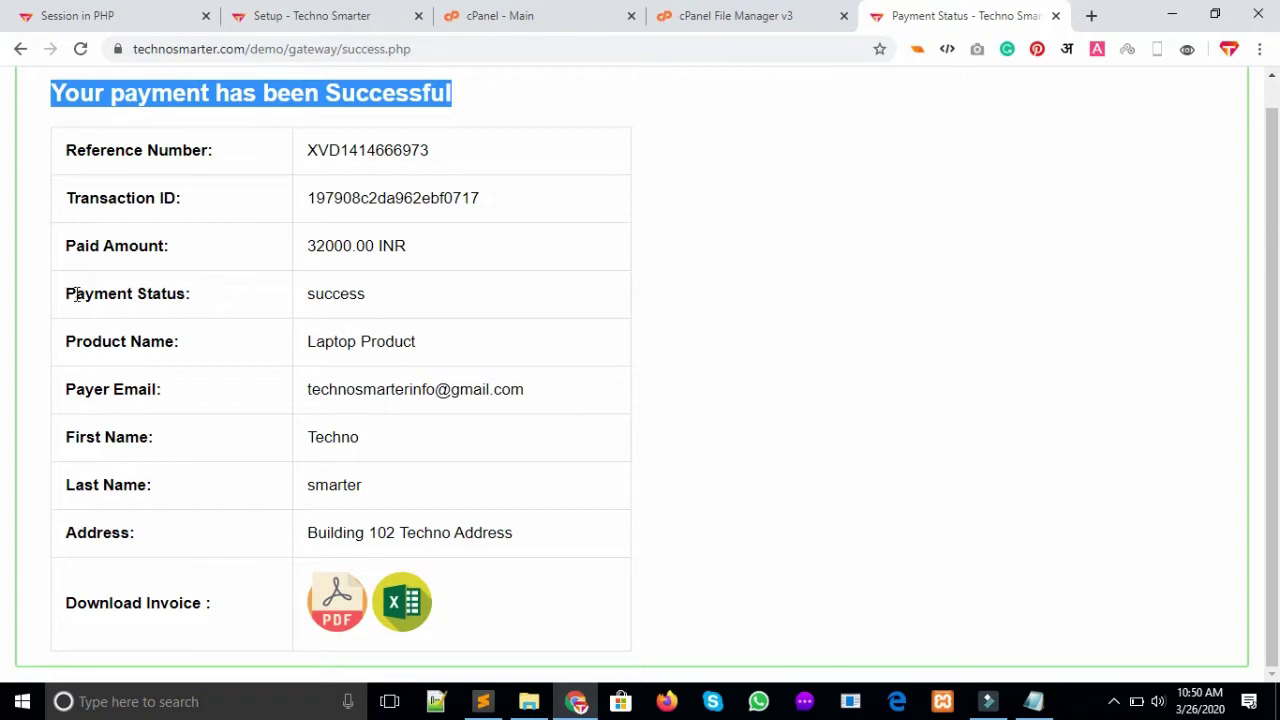
drag(58, 292, 190, 295)
drag(58, 341, 190, 344)
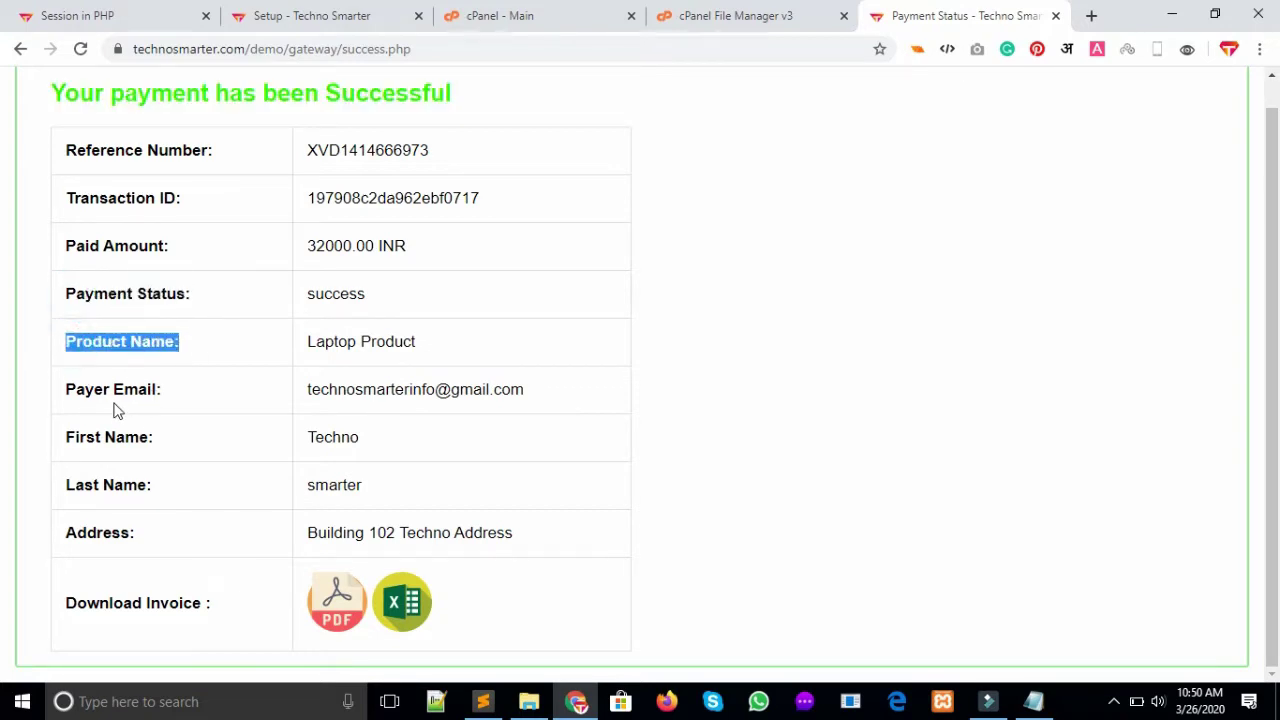
drag(111, 391, 436, 391)
click(376, 508)
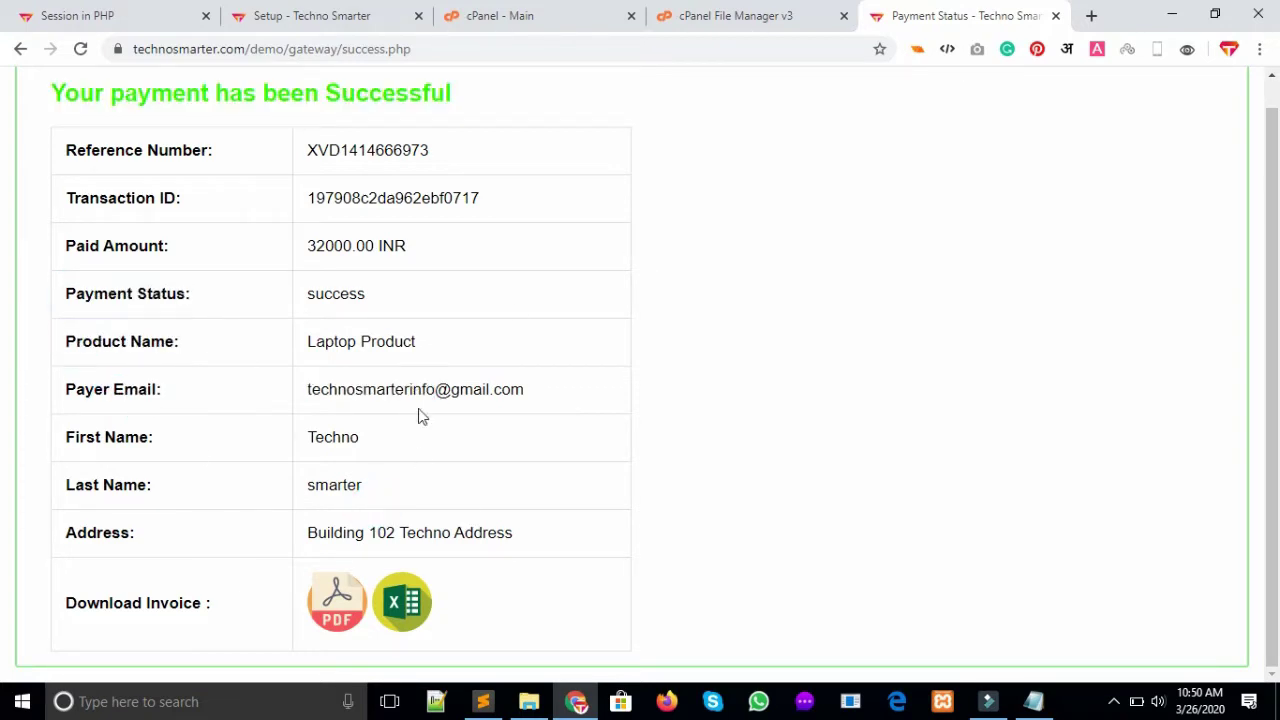
drag(309, 532, 709, 523)
click(791, 500)
click(1276, 347)
Open the invoice as a PDF and highlight its date line
click(345, 601)
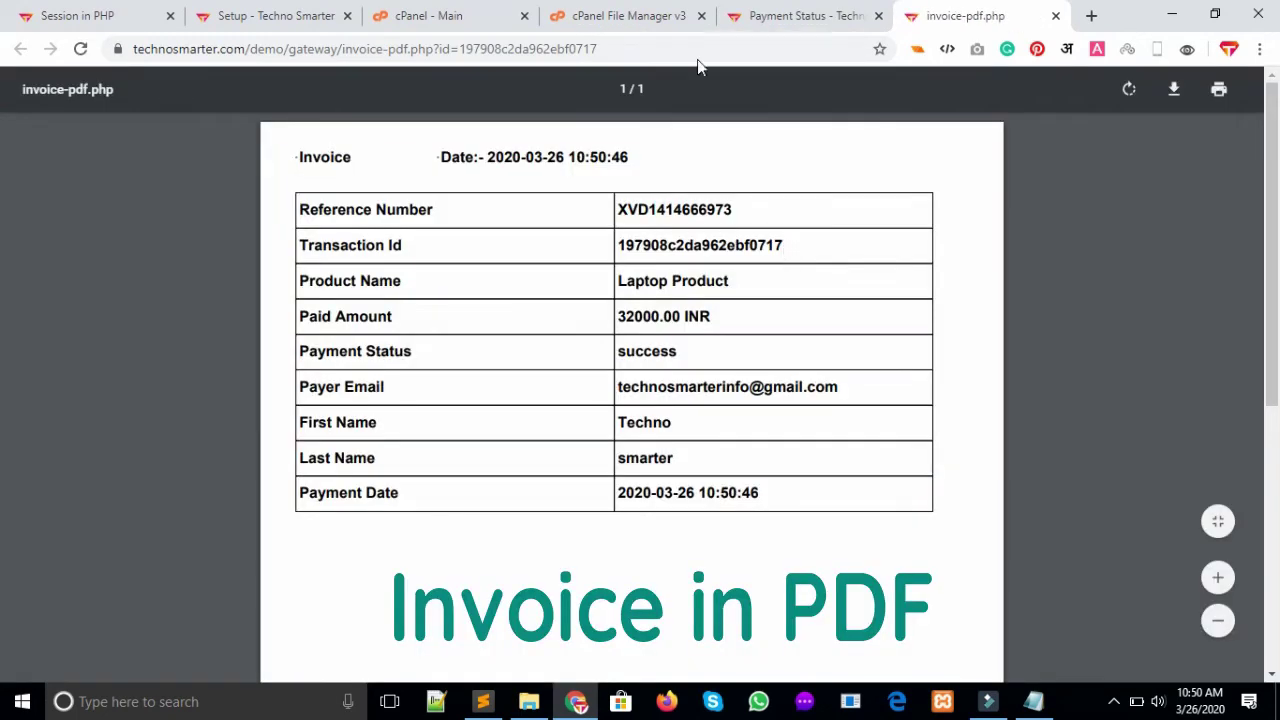
click(387, 158)
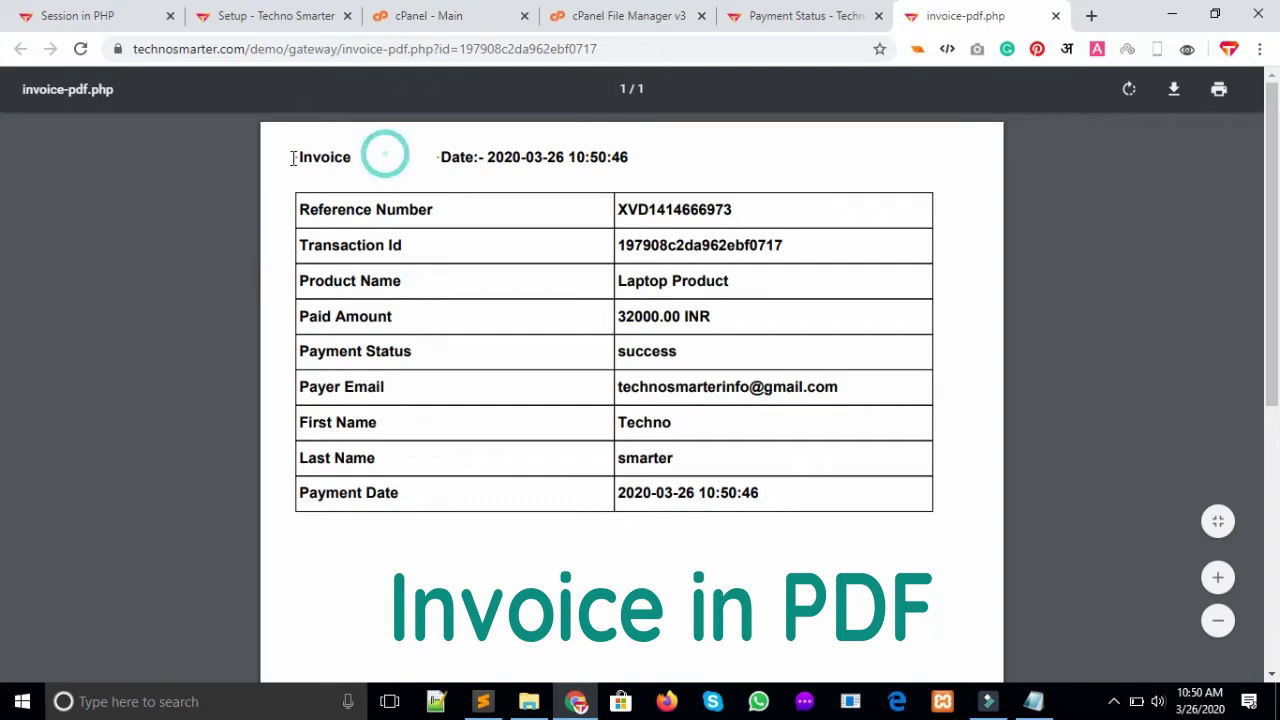
drag(447, 152, 714, 186)
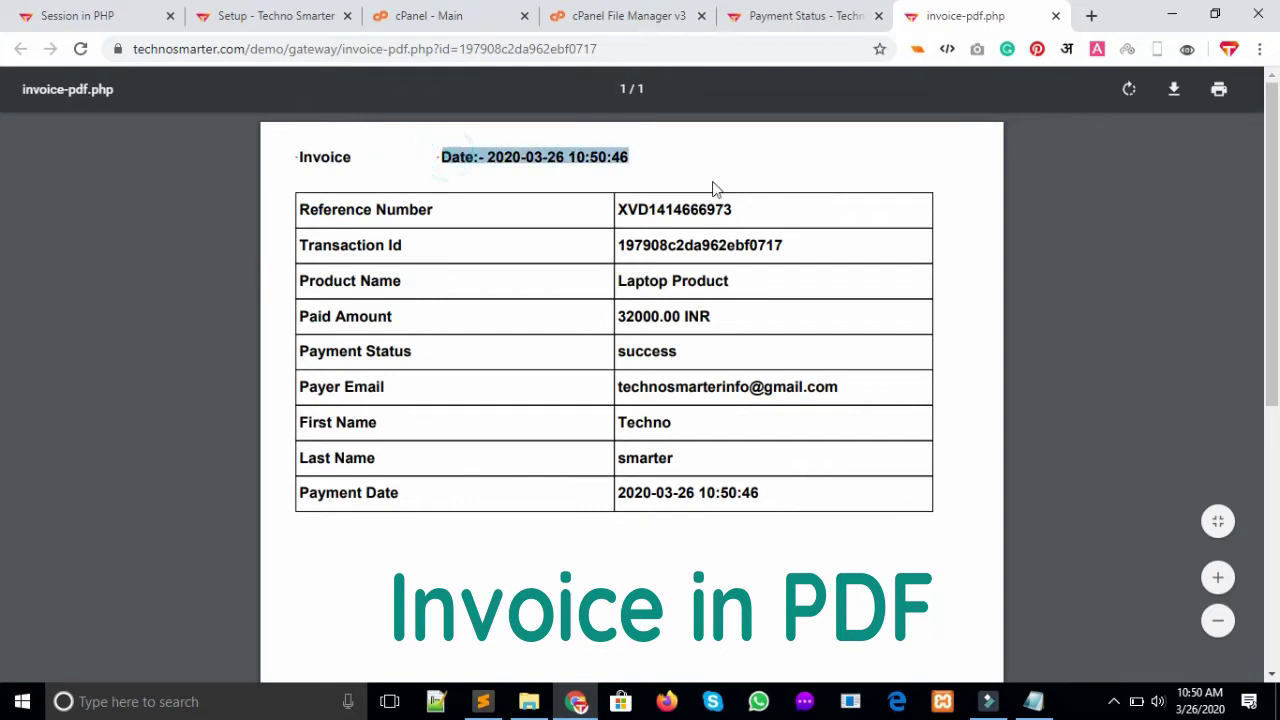
click(735, 457)
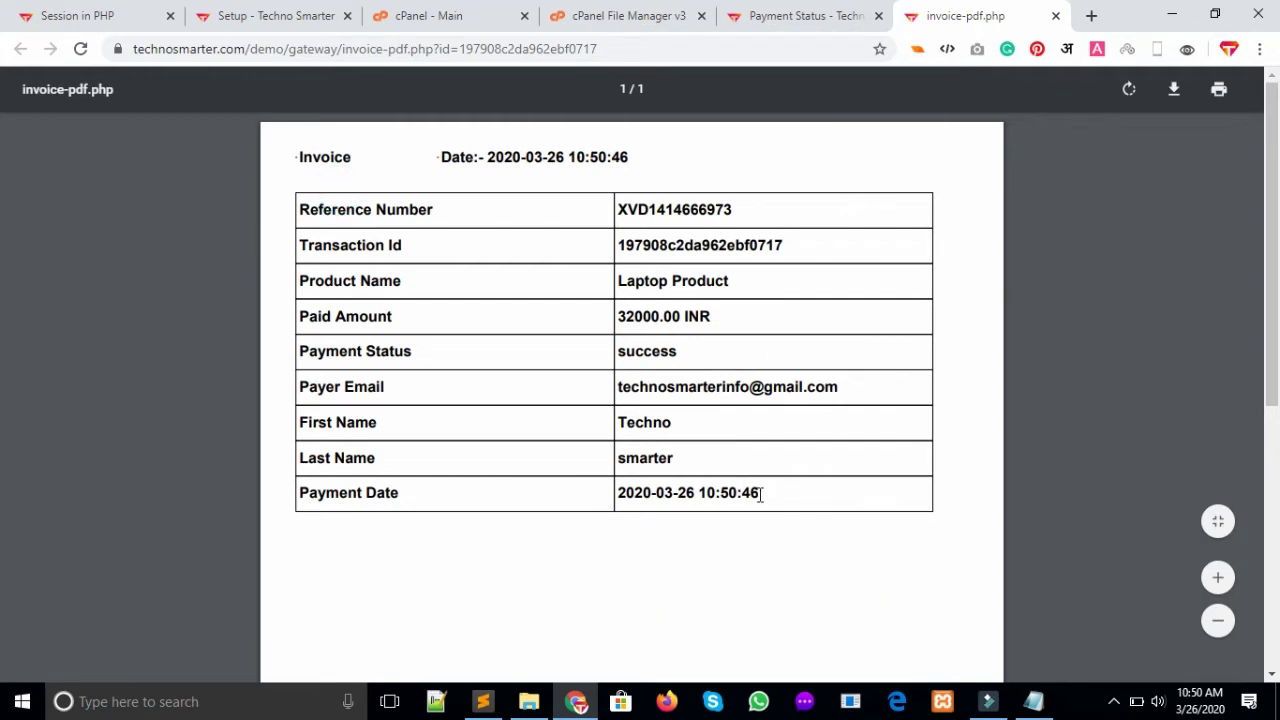
Review the invoice table text and start downloading the invoice PDF
drag(761, 494, 295, 195)
click(625, 493)
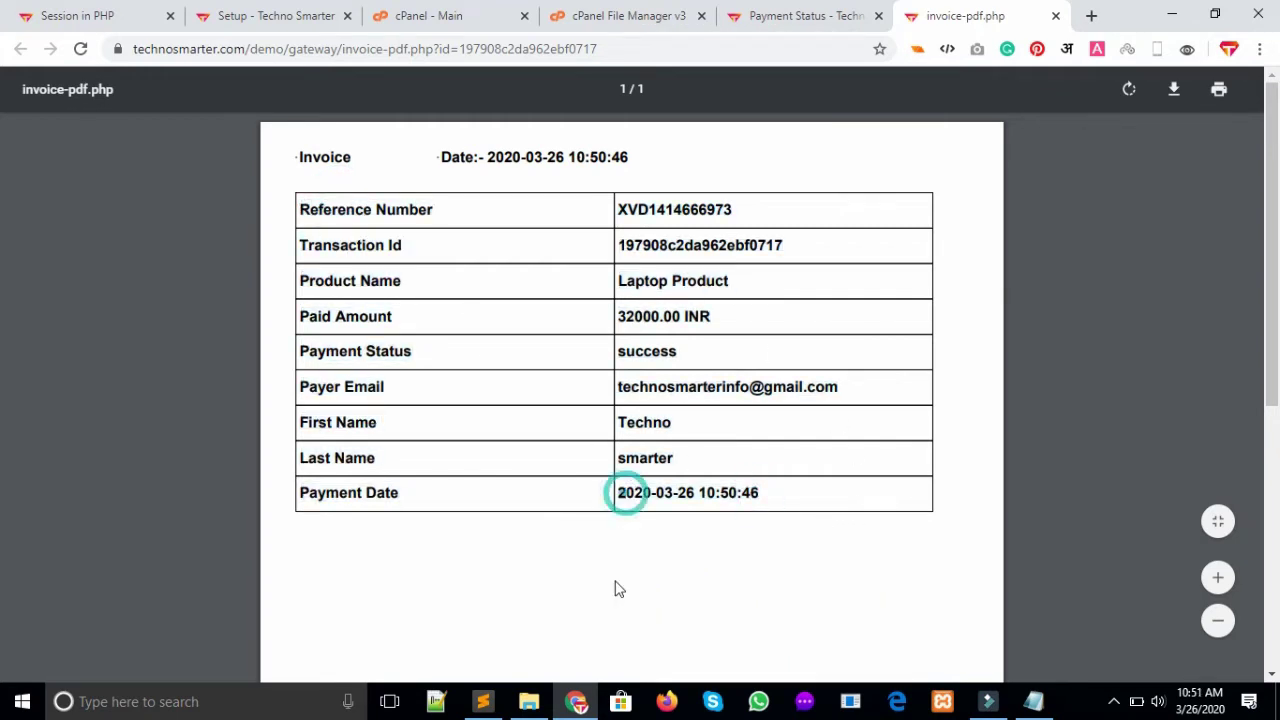
click(610, 580)
click(1174, 90)
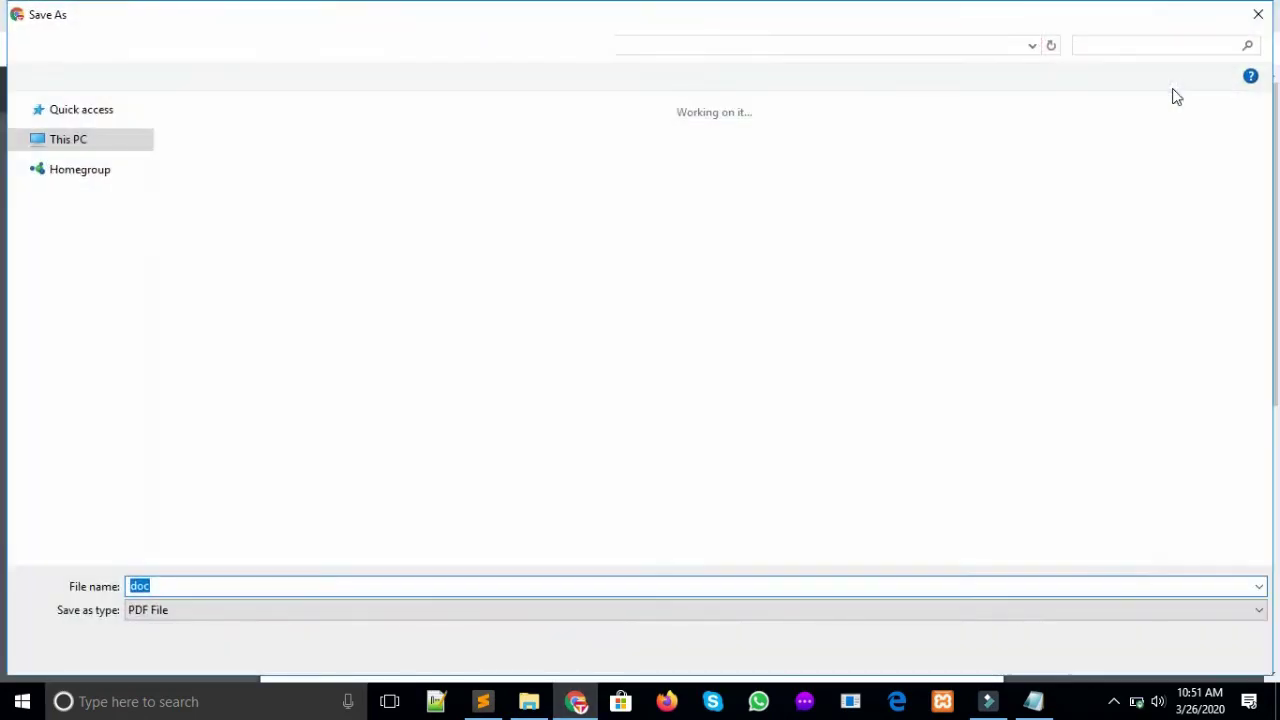
Save the invoice to the Desktop as download.pdf and open it from the download bar
text(dow)
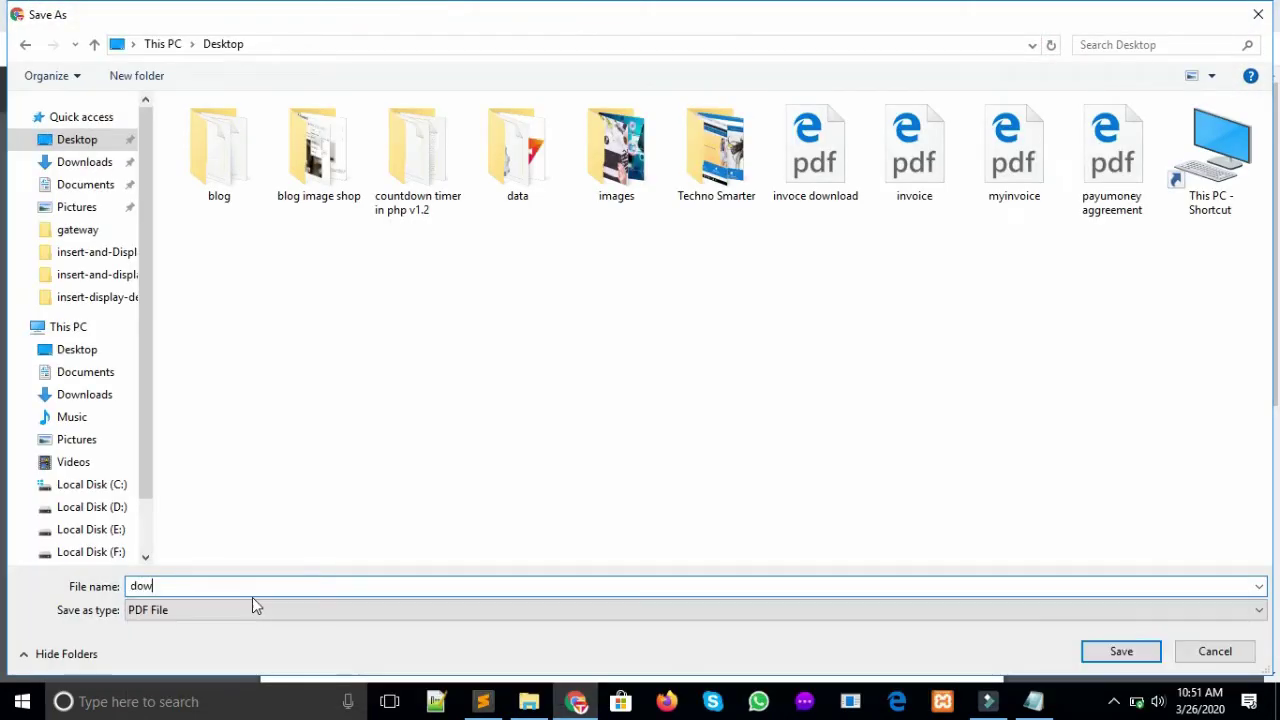
text(nload)
key(Return)
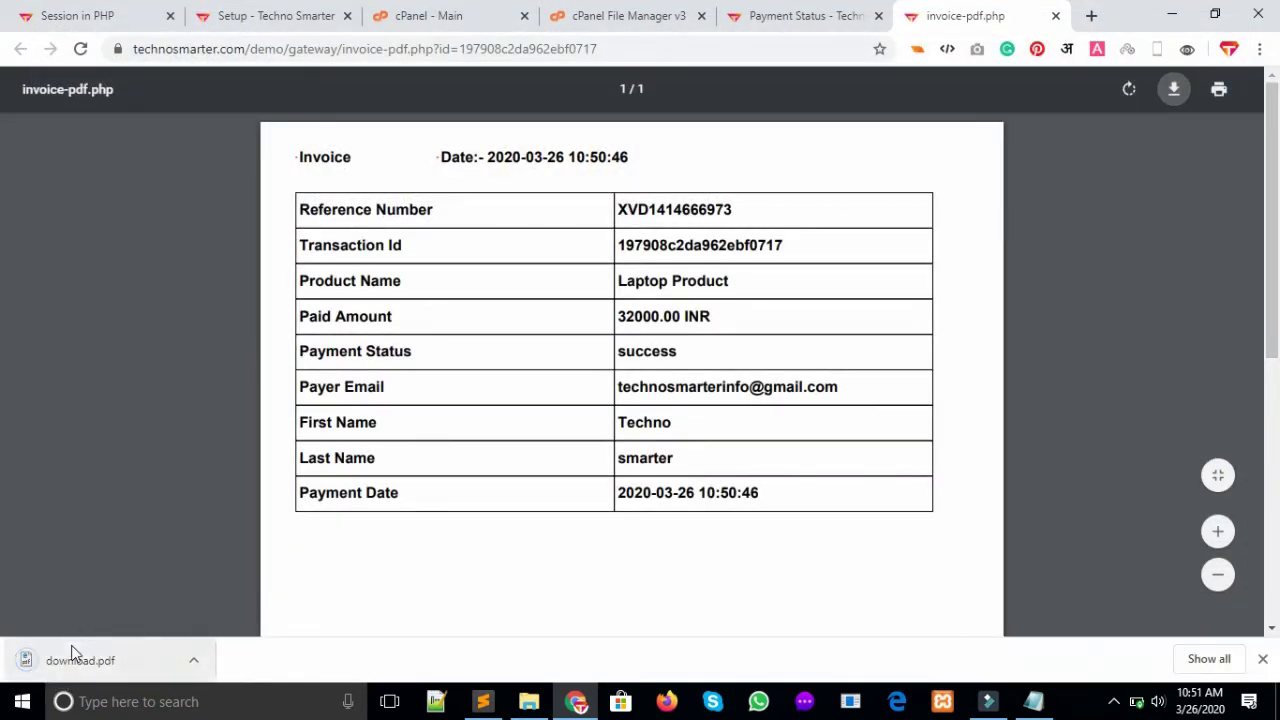
click(88, 661)
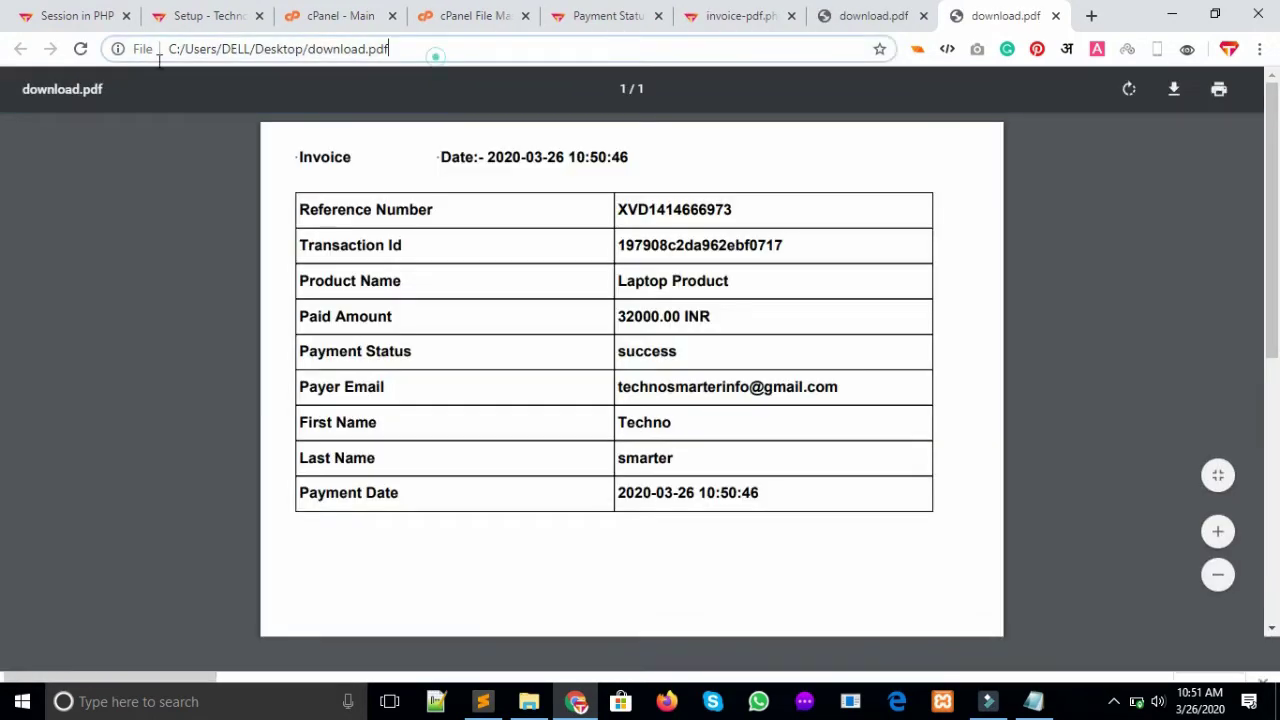
Check the saved file's Desktop path, then return to the invoice-pdf.php tab
click(218, 50)
drag(266, 49, 546, 52)
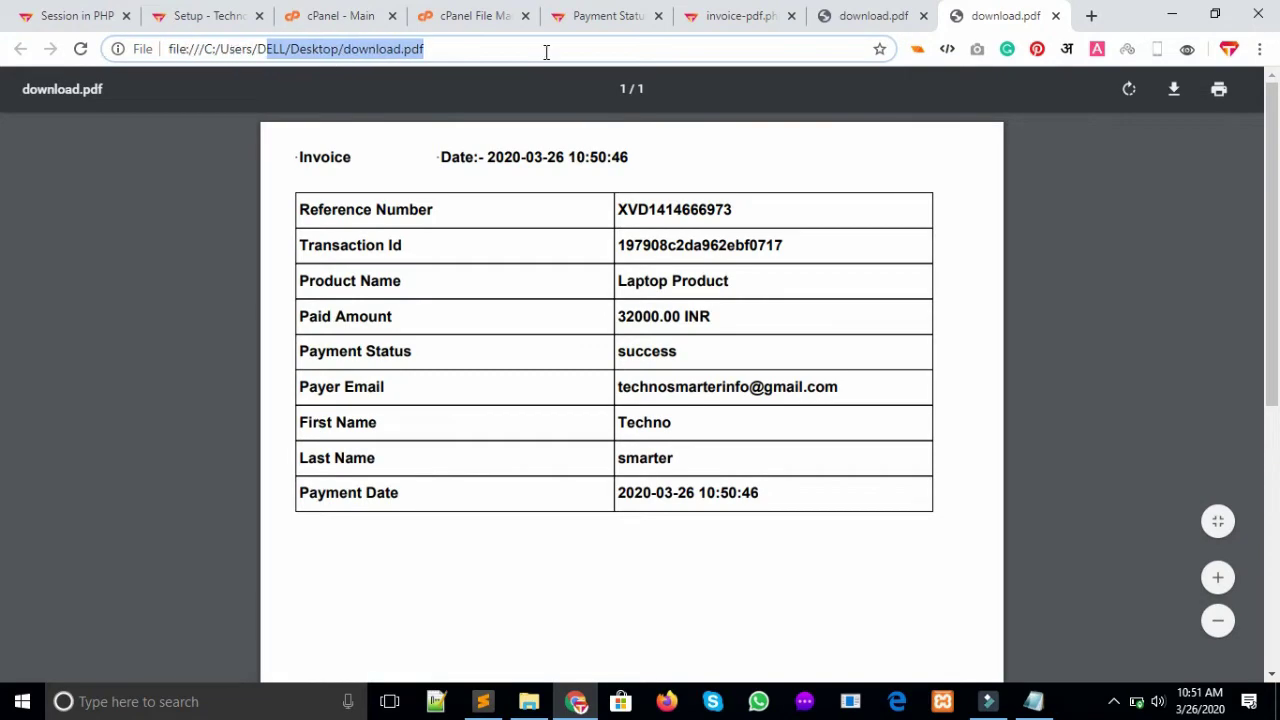
click(745, 14)
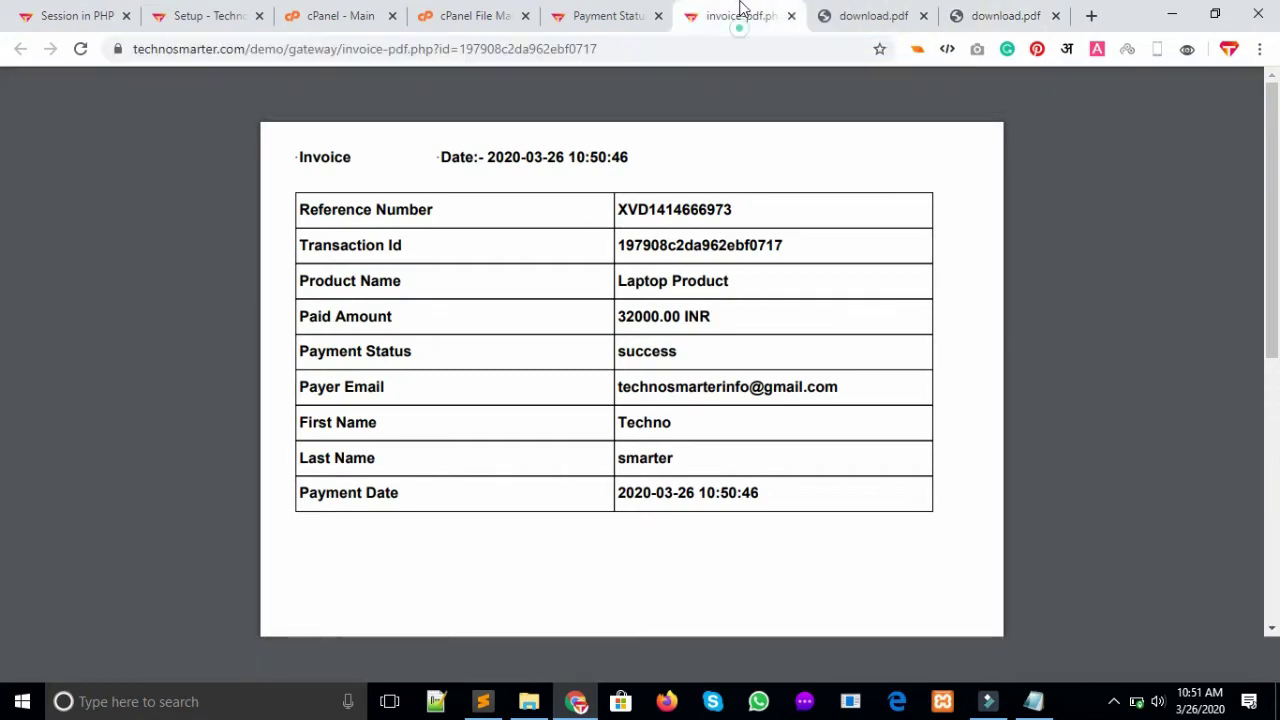
Download the invoice as an Excel CSV file and open the downloaded Techno CSV
click(604, 12)
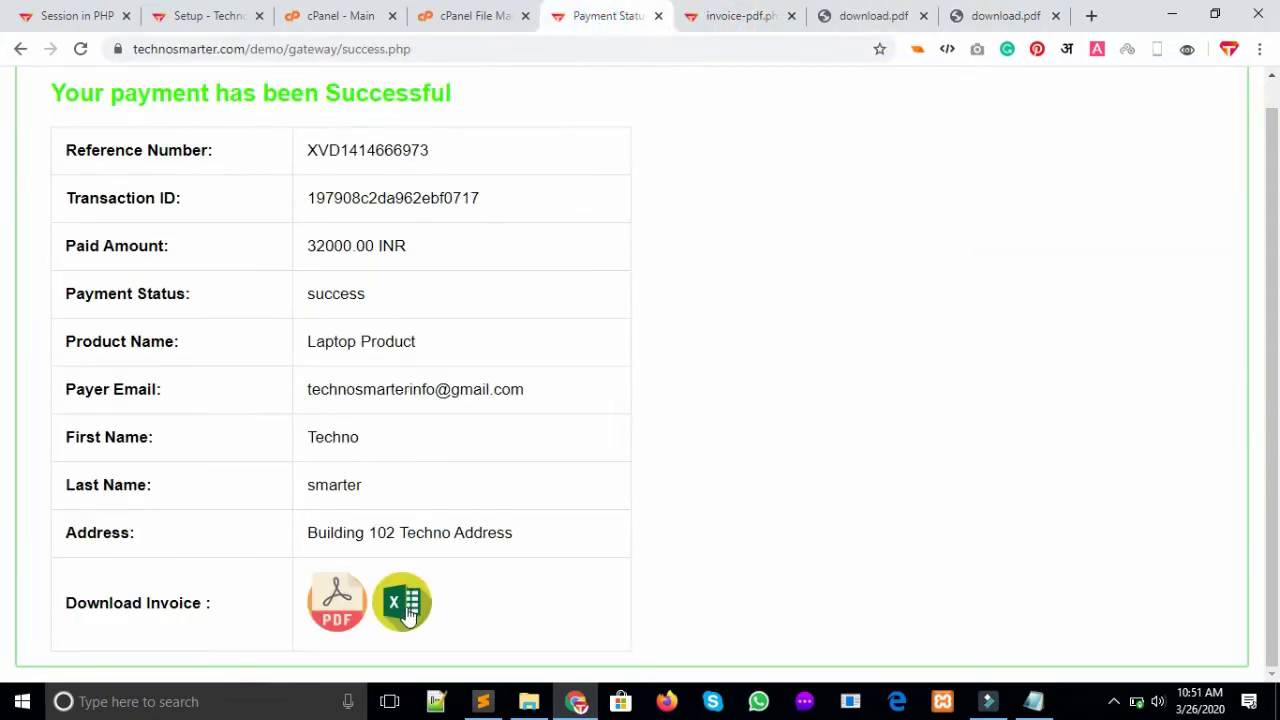
click(405, 615)
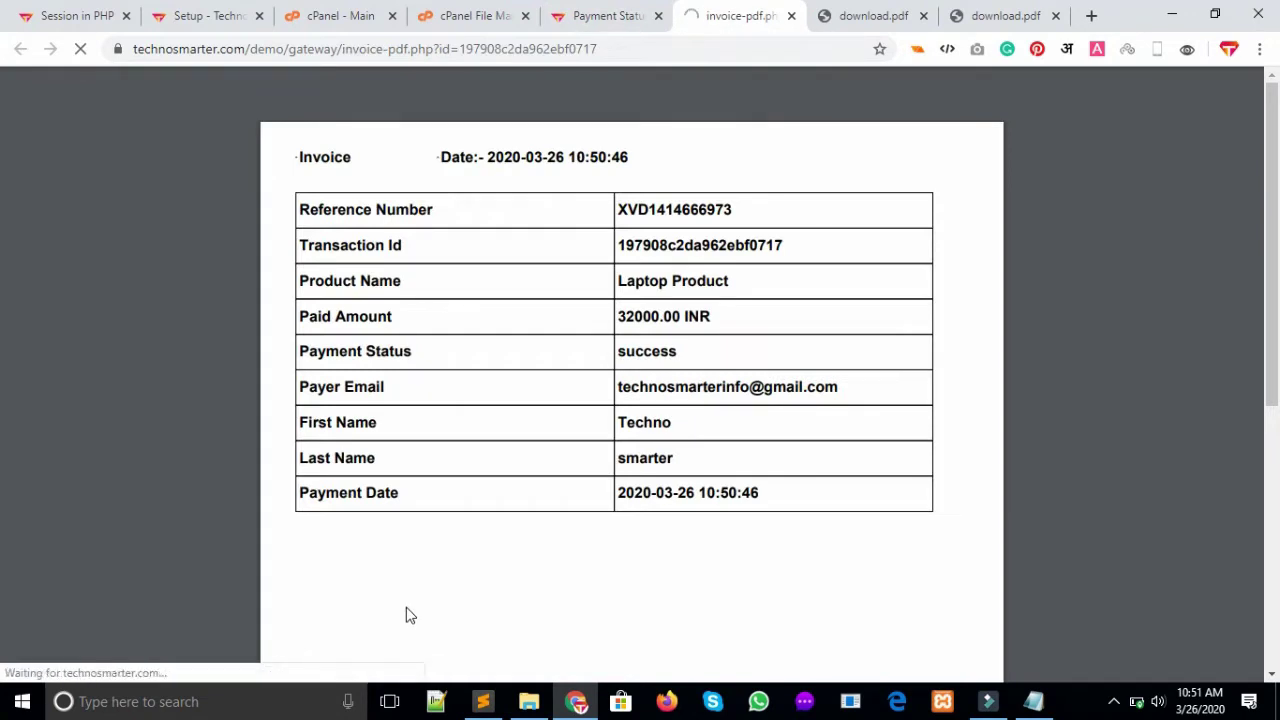
click(577, 10)
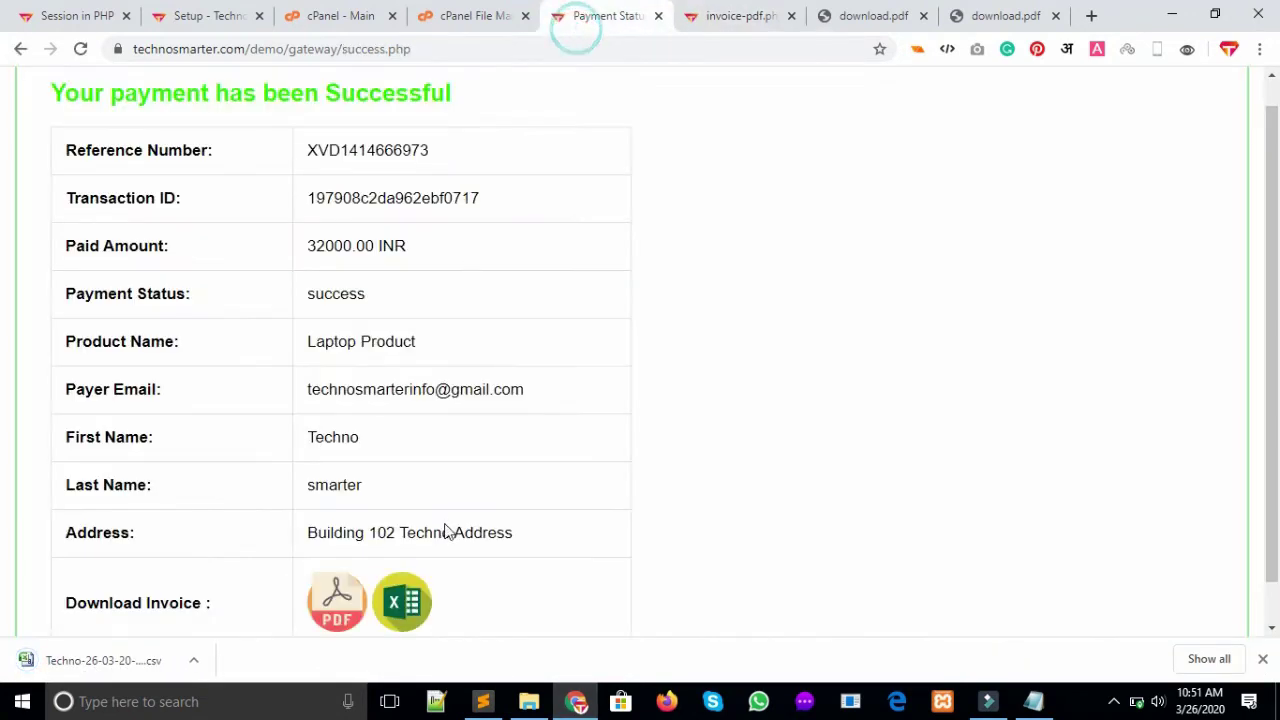
click(112, 664)
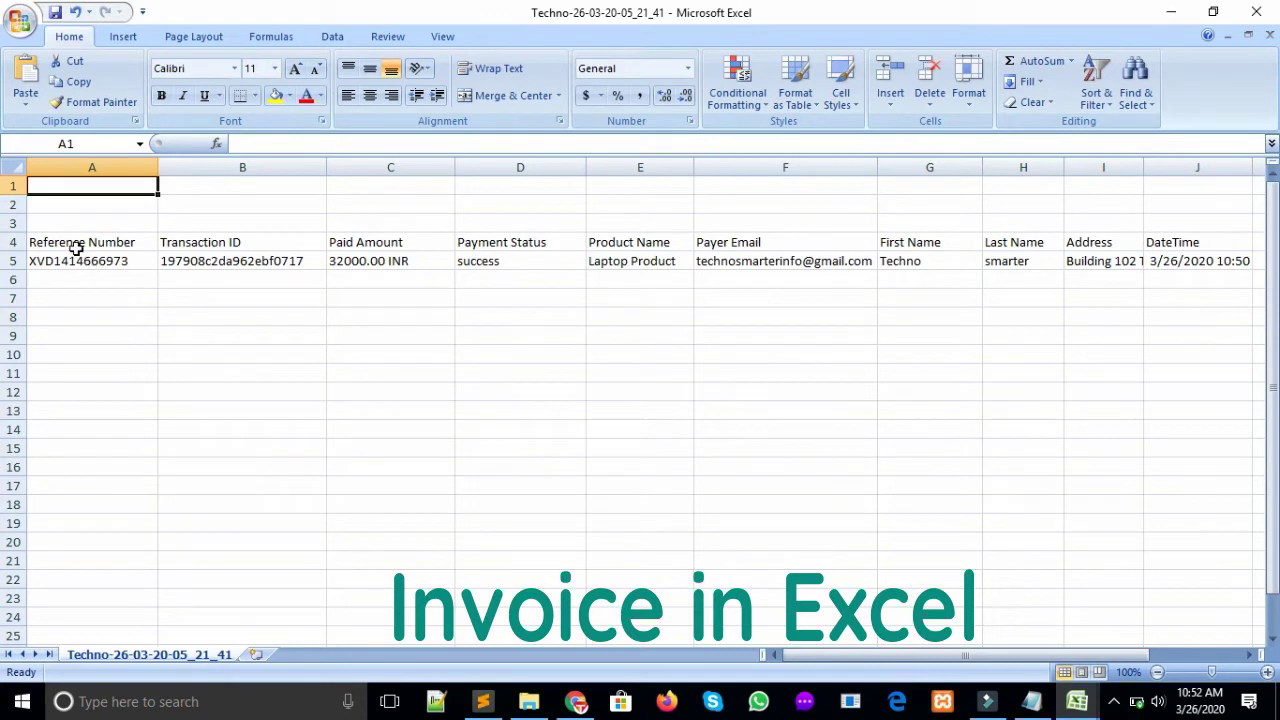
Review the CSV's Reference Number, transaction ID, Paid Amount, Status, Product, Email and DateTime fields, then return to Chrome
click(76, 246)
click(203, 259)
click(376, 246)
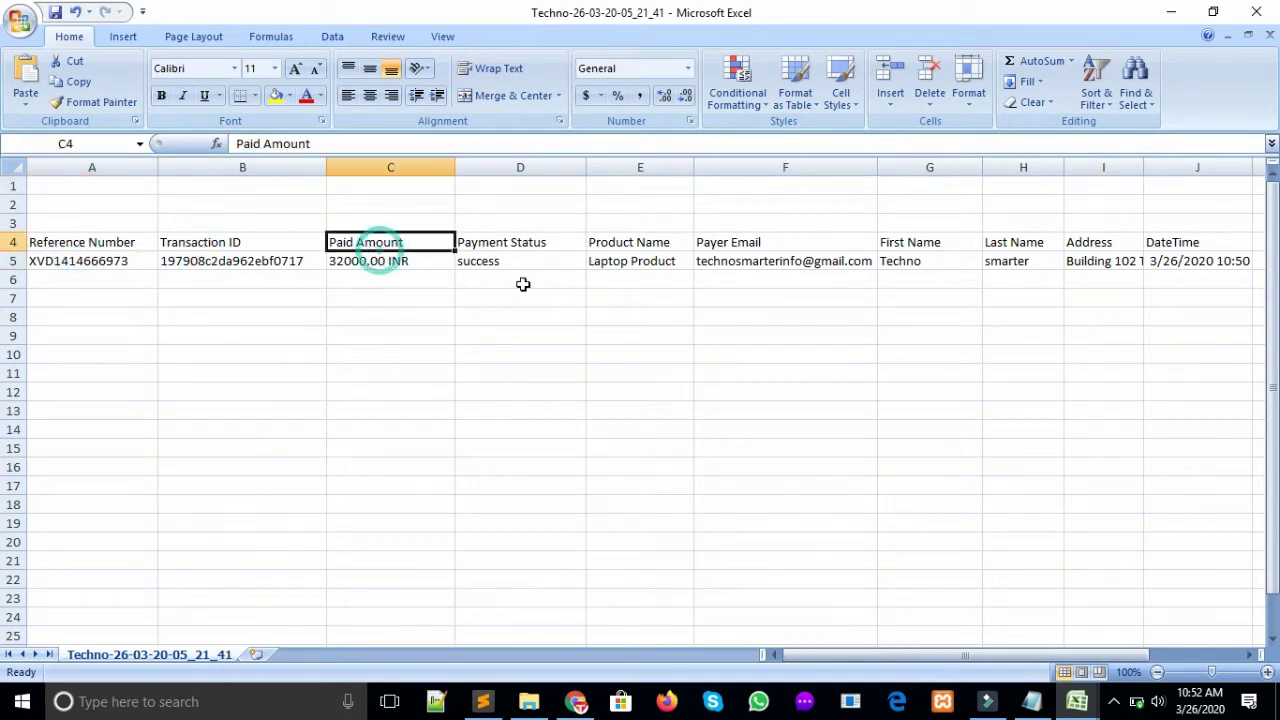
click(510, 248)
click(642, 244)
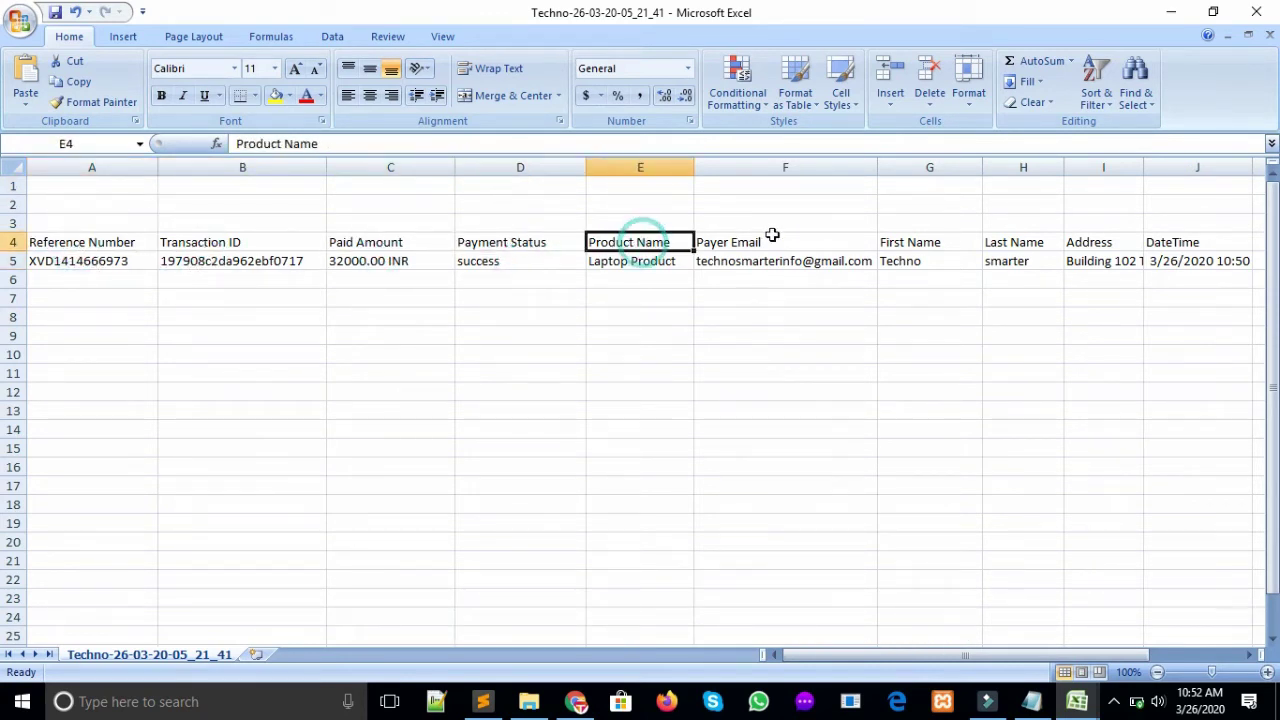
click(770, 240)
click(1180, 246)
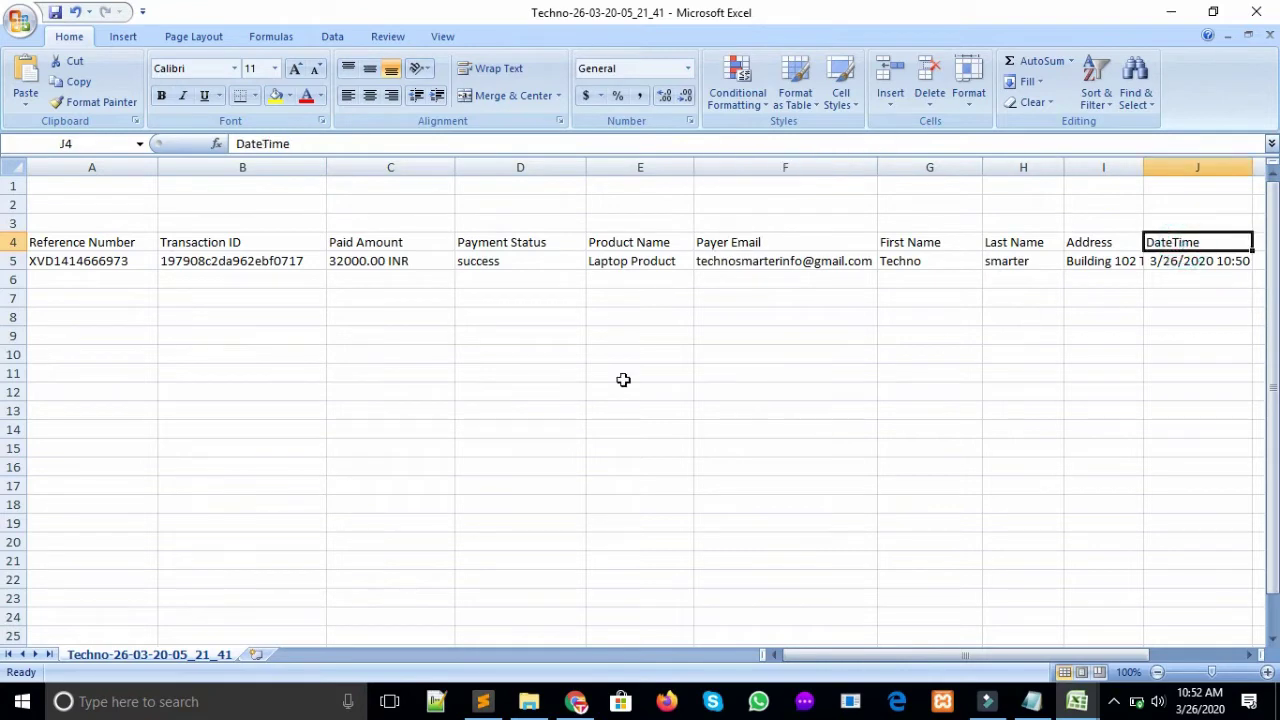
click(576, 701)
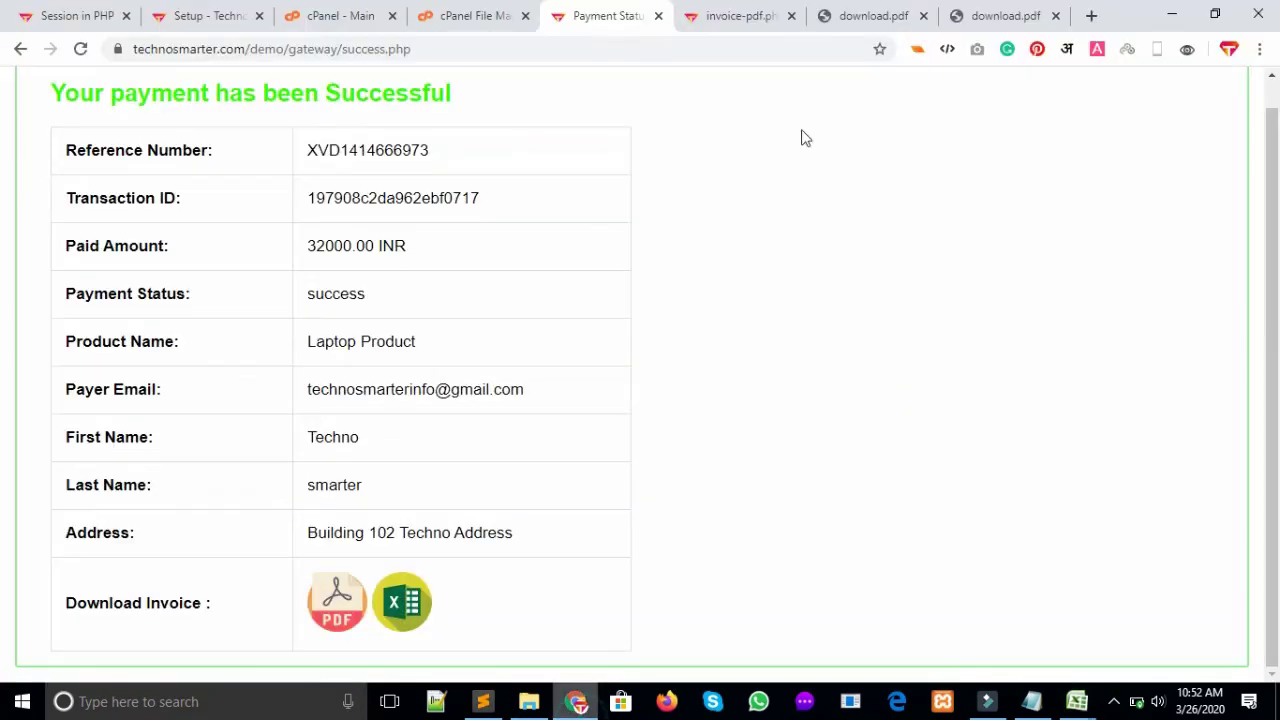
Highlight the gateway folder in the address, then close both download.pdf tabs and the invoice-pdf.php tab
scroll(3, 270, up, 1)
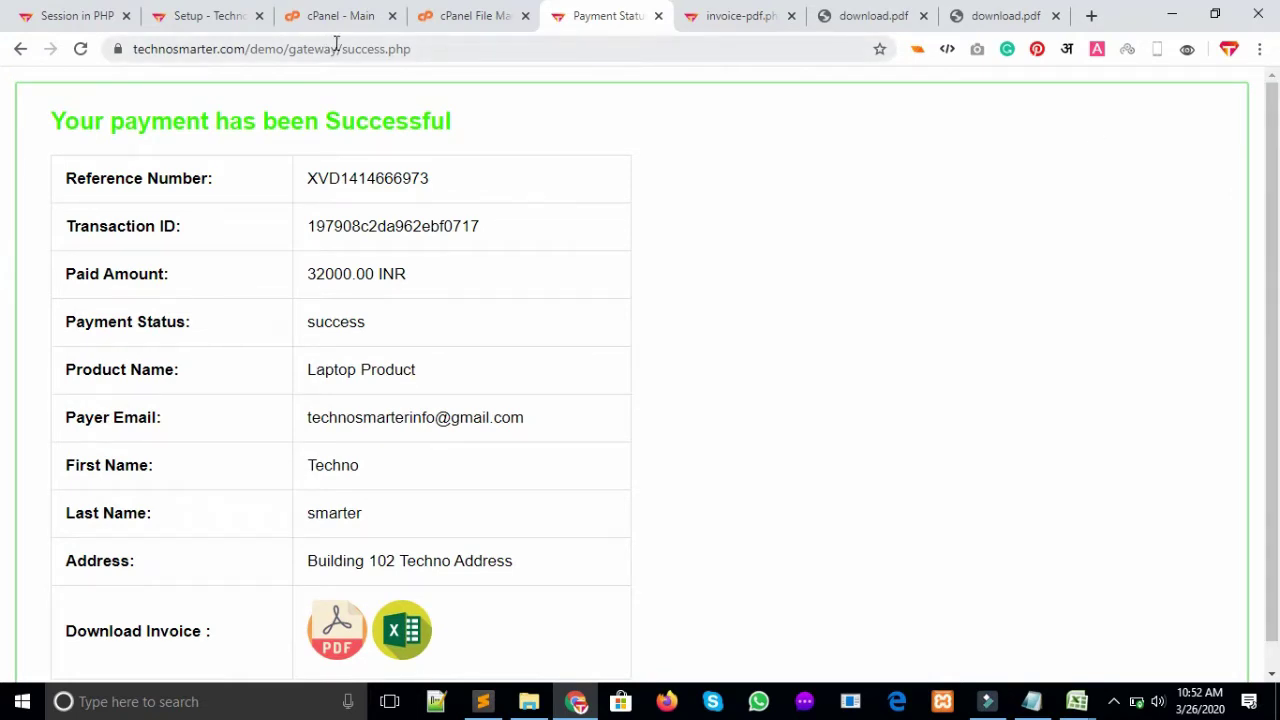
drag(343, 48, 3, 88)
key(ctrl+c)
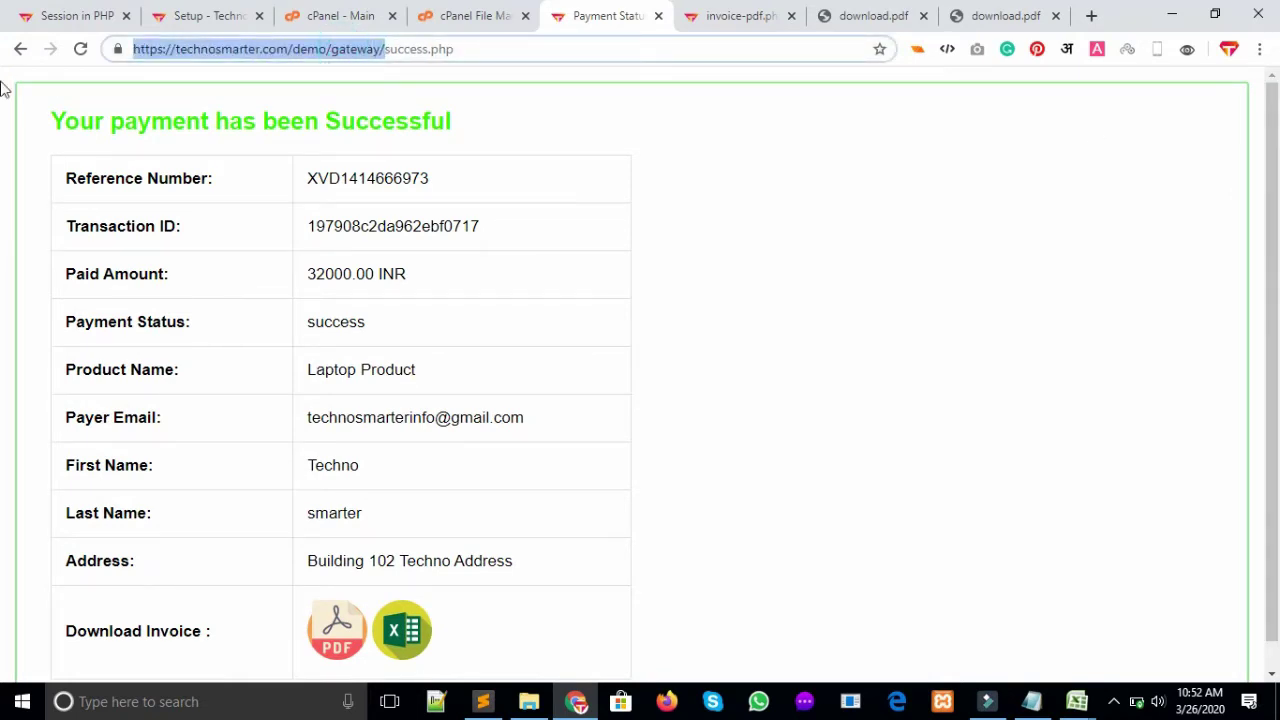
click(1055, 15)
click(1055, 16)
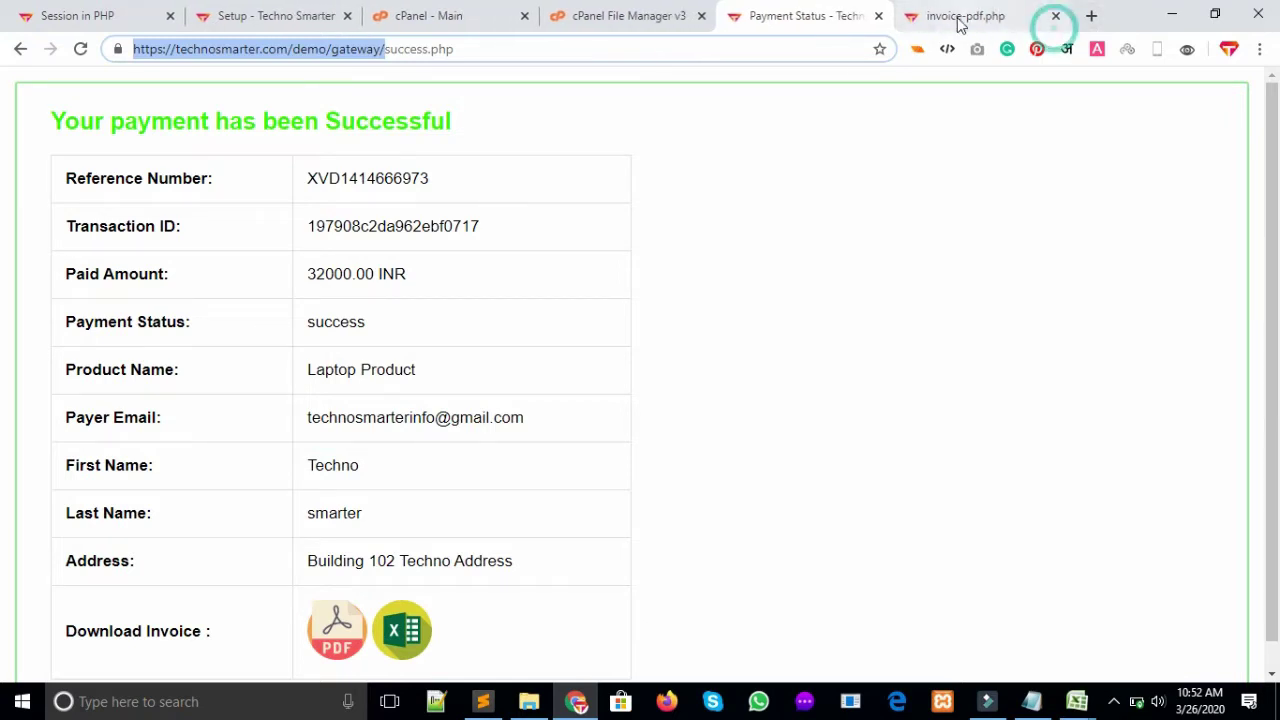
click(1055, 16)
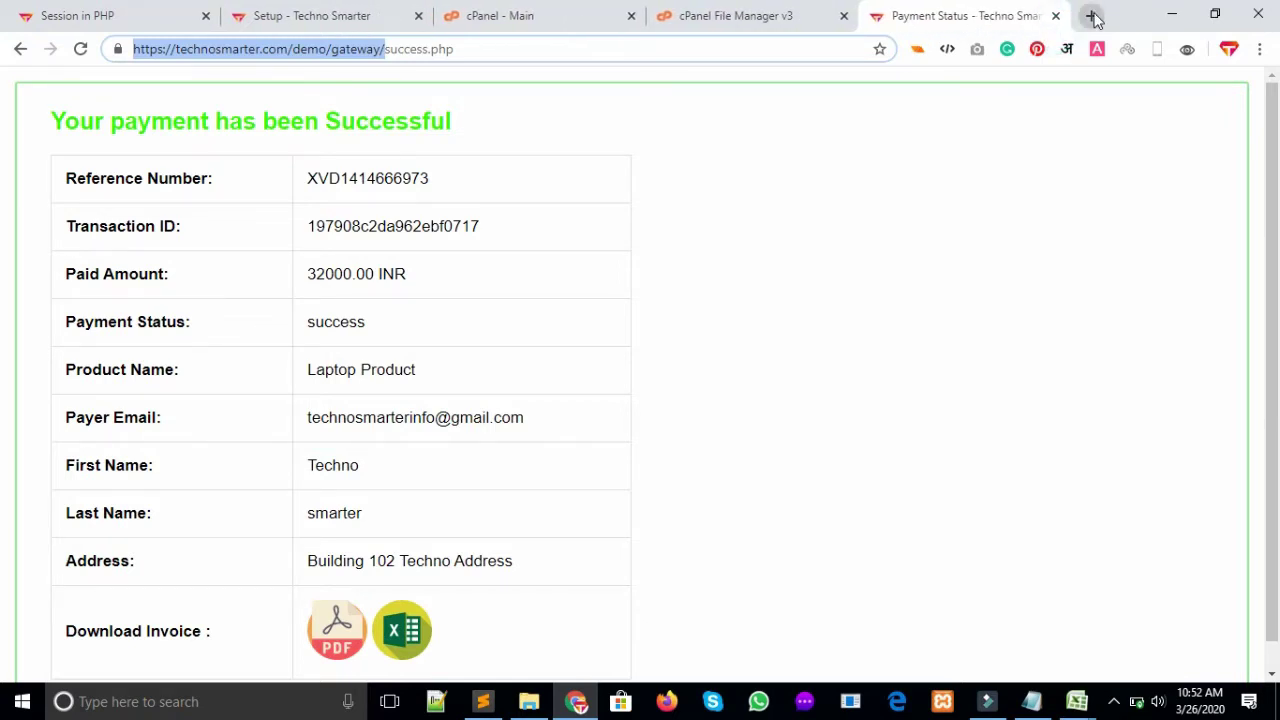
Load the gateway's orders.php page in a new browser tab
click(1092, 16)
key(ctrl+v)
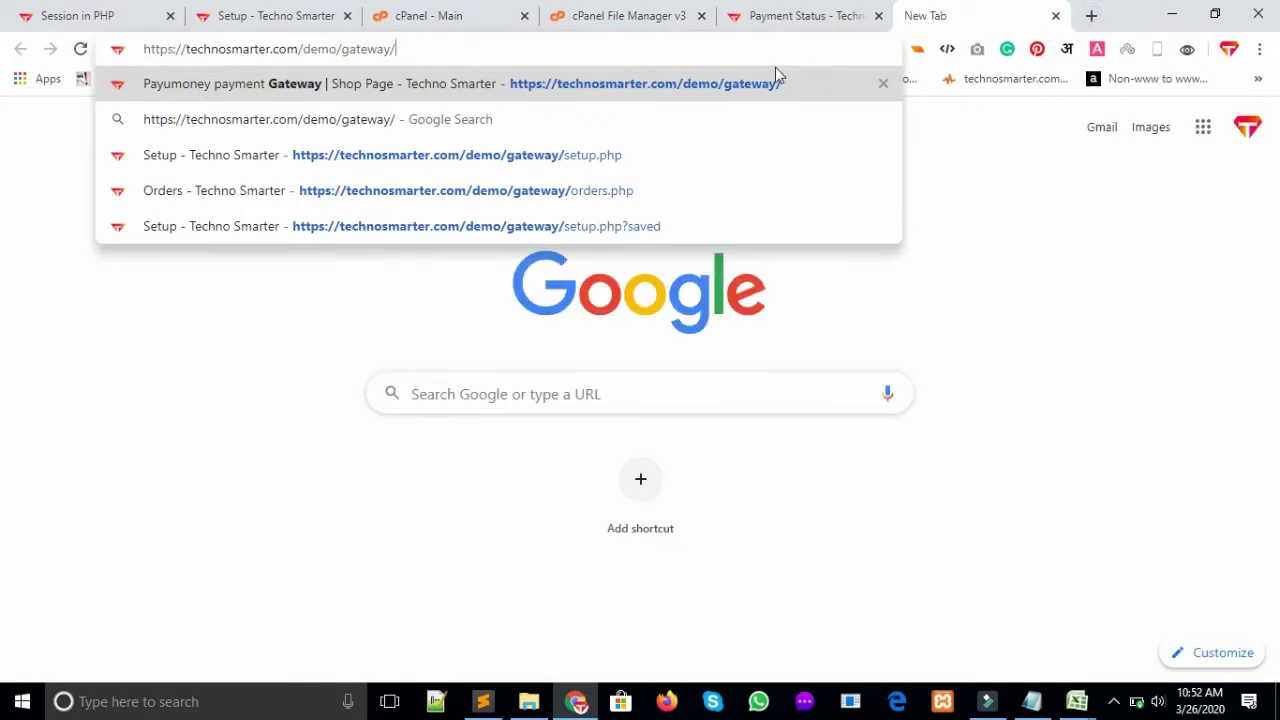
text(orders.php)
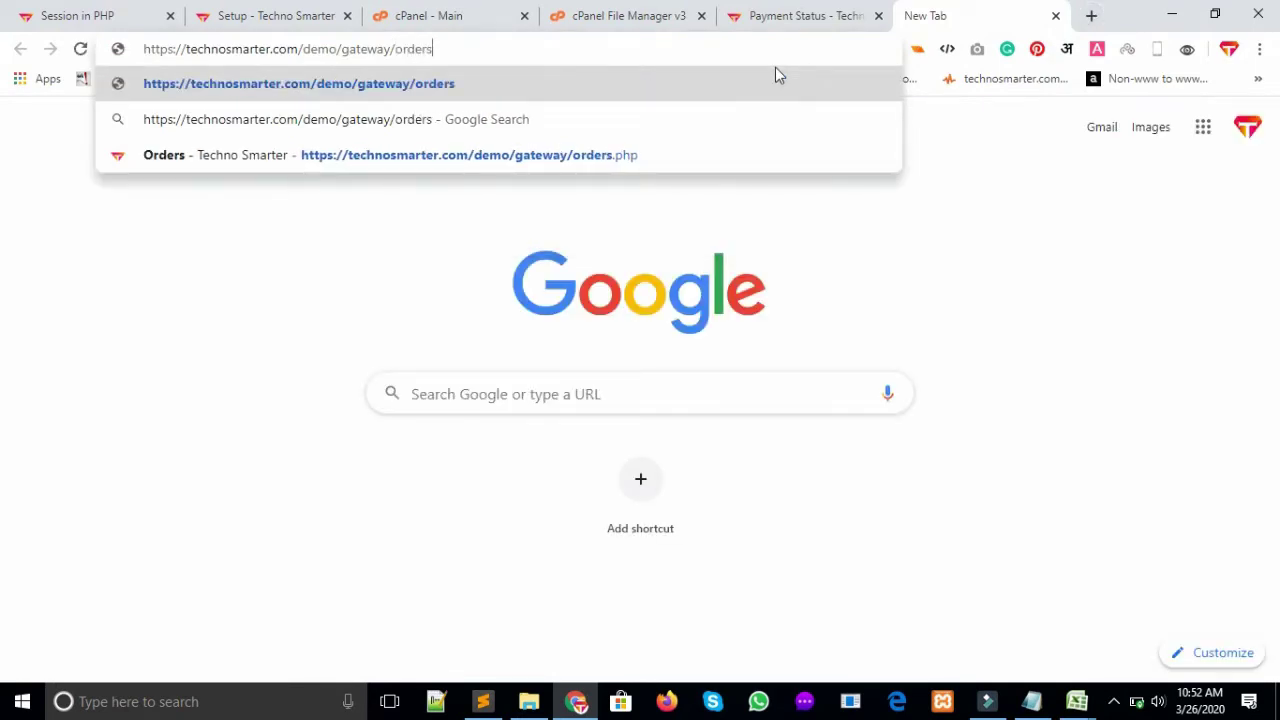
click(530, 694)
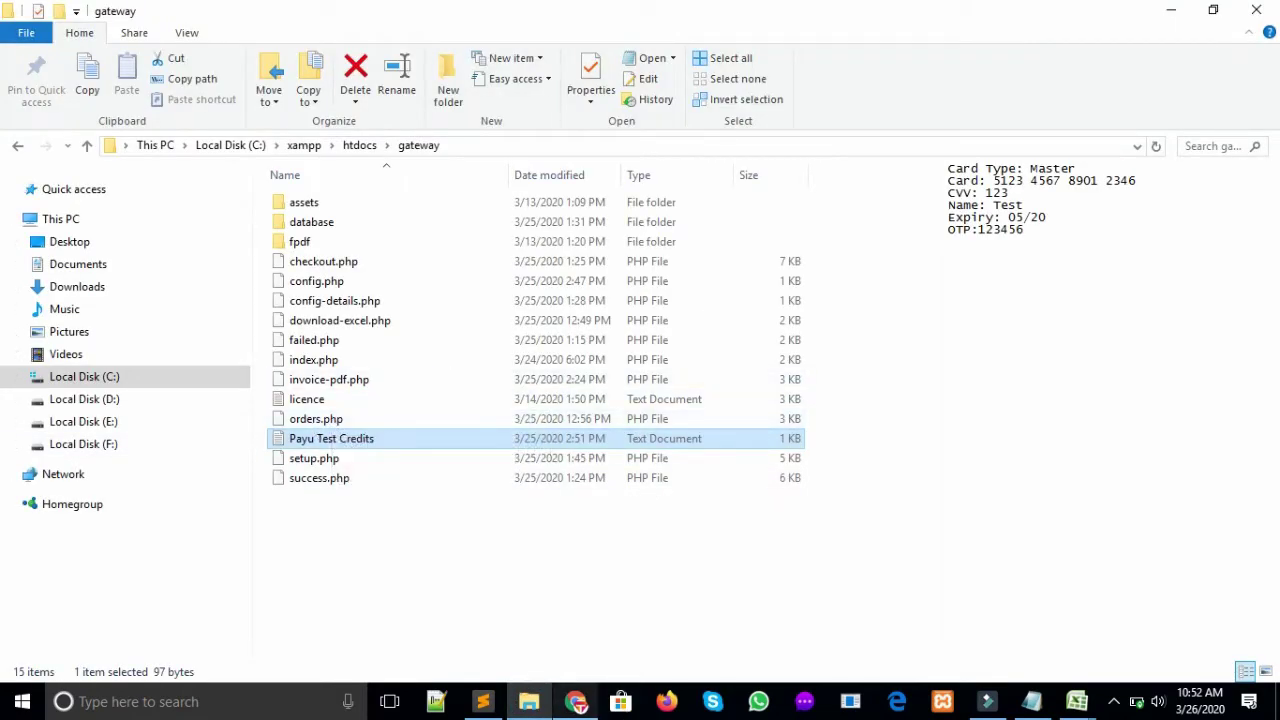
click(576, 701)
key(Return)
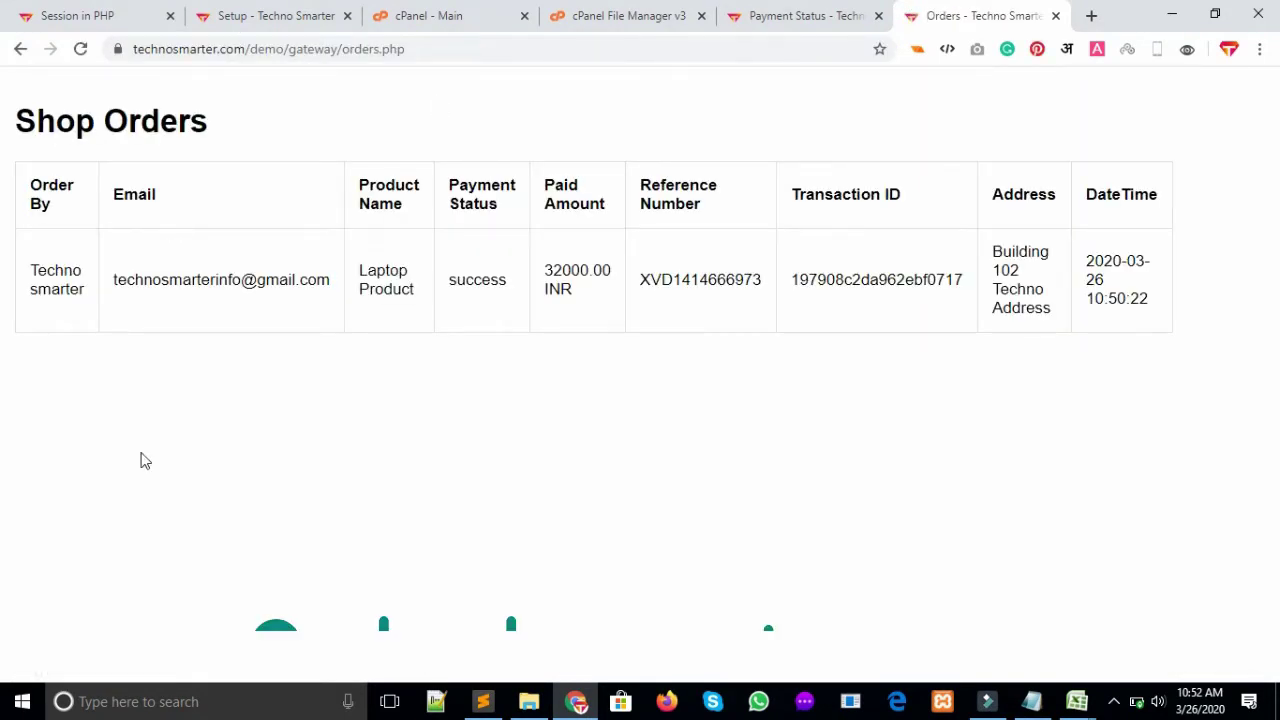
Go over the Shop Orders heading, column headers and the buyer's name in the order row
drag(243, 122, 11, 143)
click(128, 153)
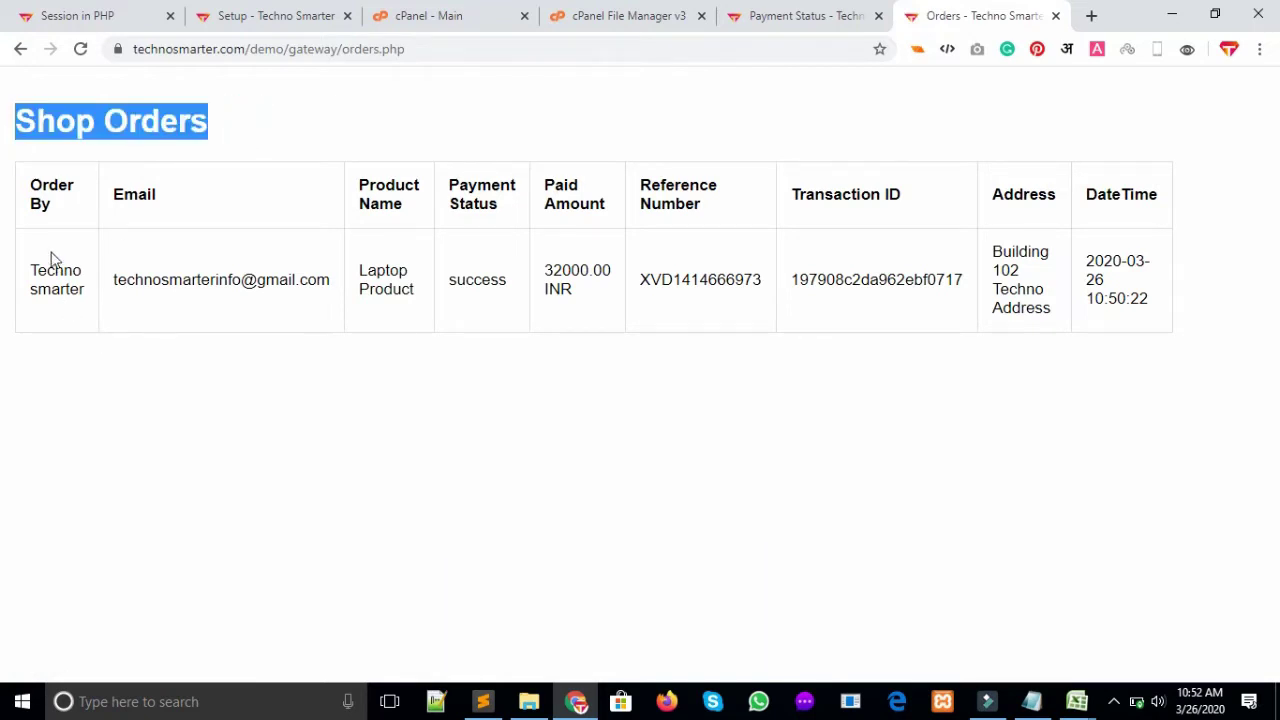
triple_click(28, 187)
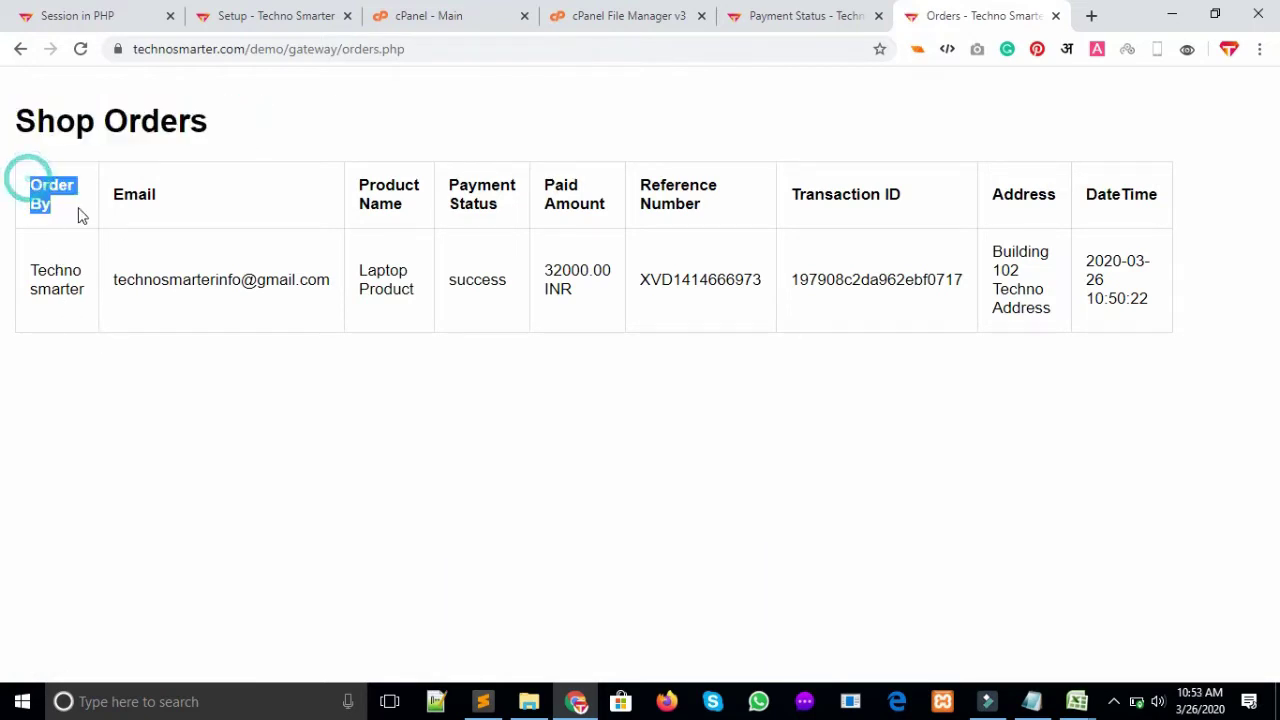
triple_click(29, 275)
drag(30, 272, 76, 272)
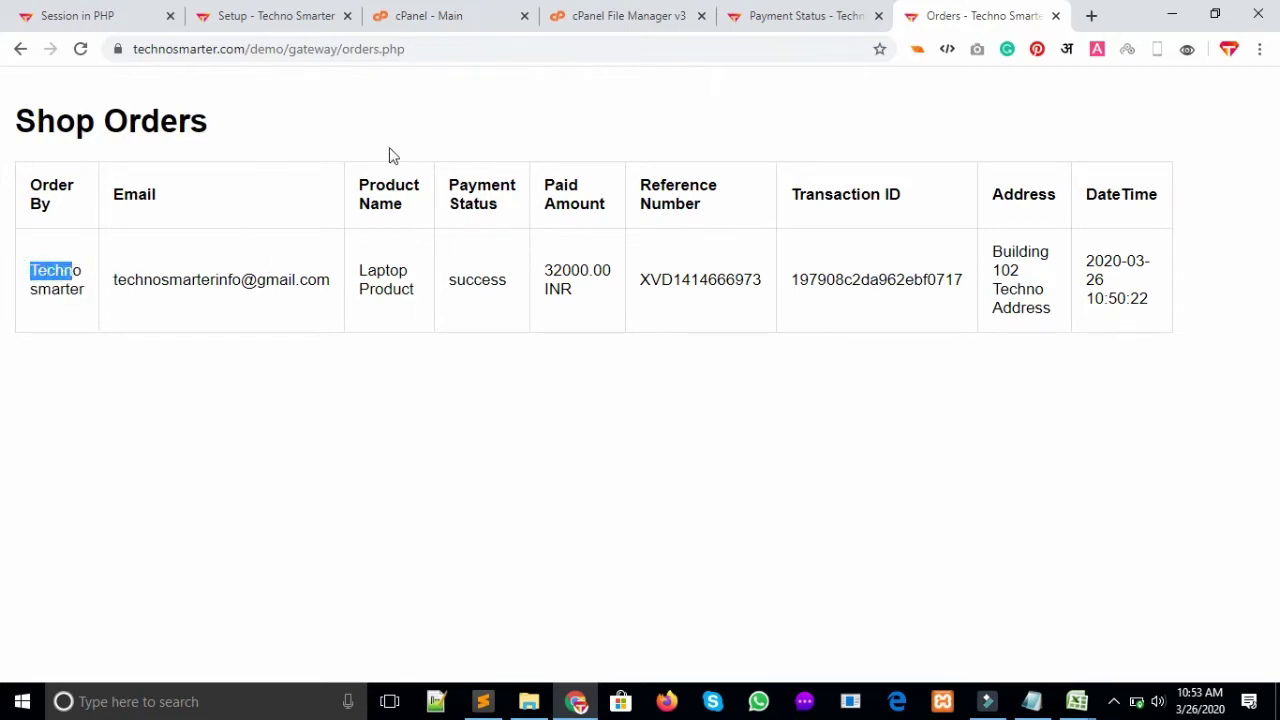
drag(360, 185, 411, 223)
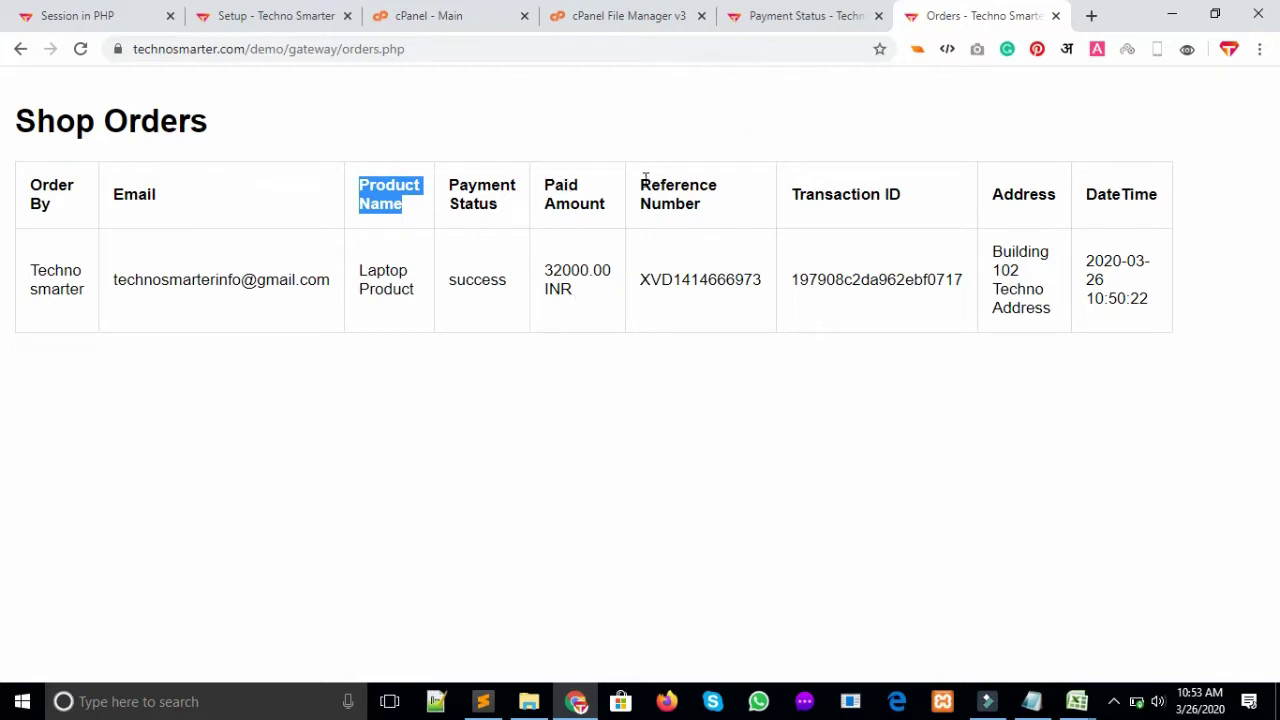
drag(645, 178, 755, 193)
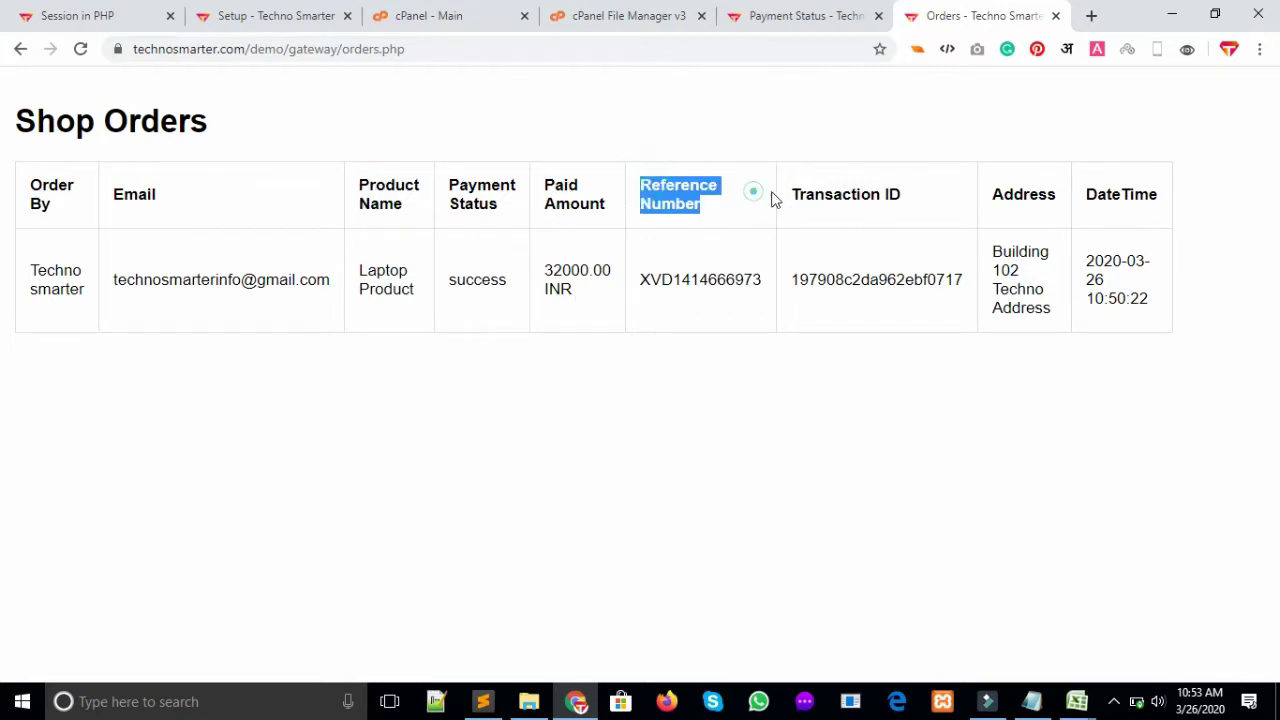
click(916, 202)
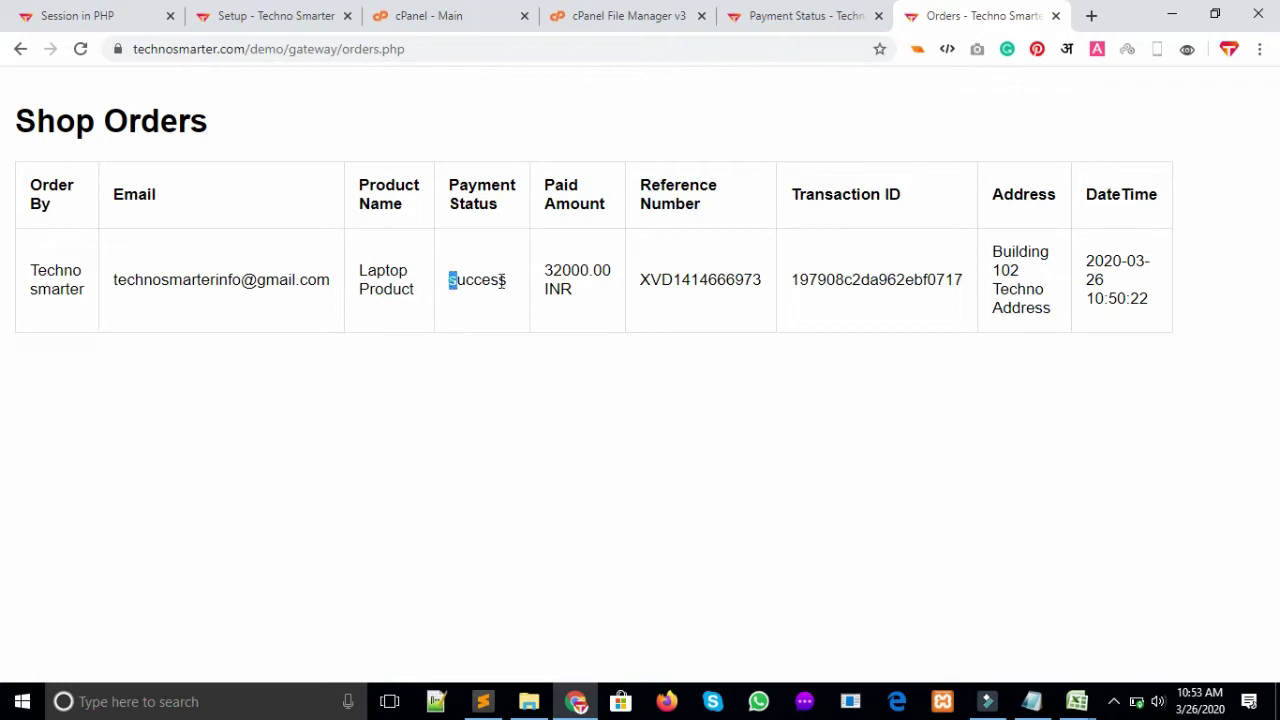
Point out the Laptop order's success payment status, address and order date
drag(503, 282, 506, 282)
drag(997, 252, 1080, 329)
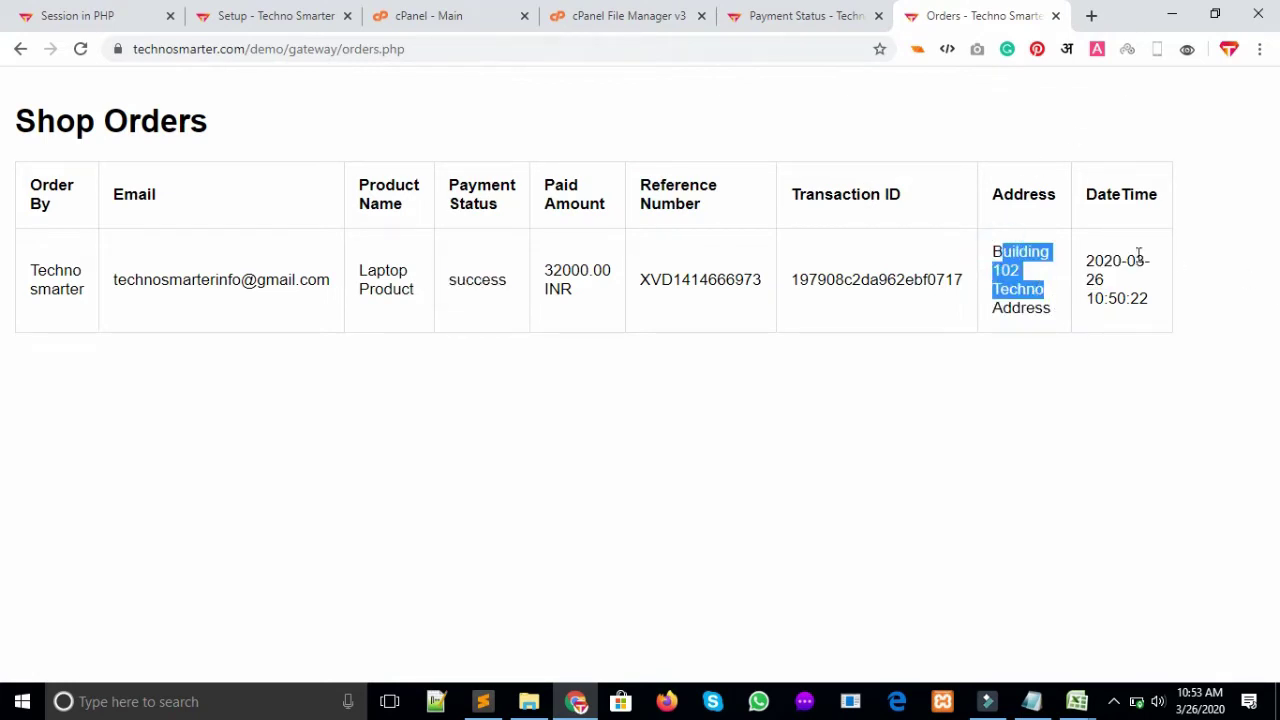
drag(1142, 256, 1100, 255)
double_click(1095, 259)
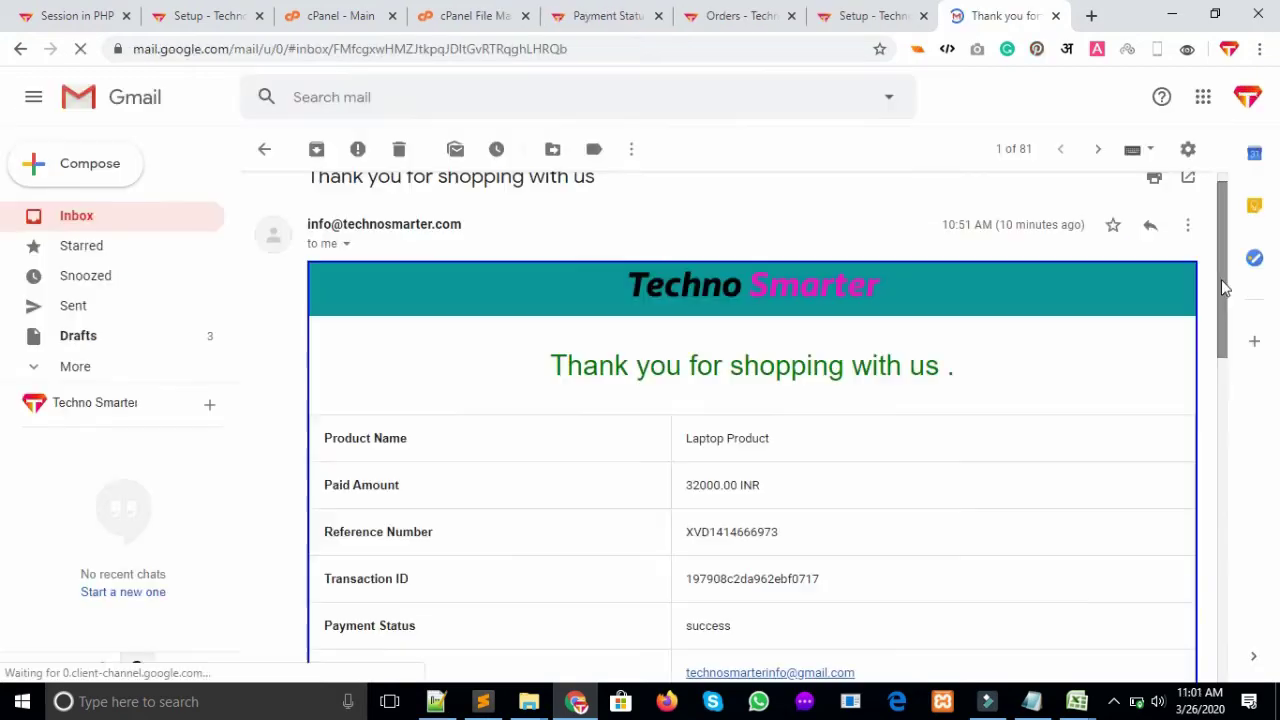
drag(1222, 200, 1221, 440)
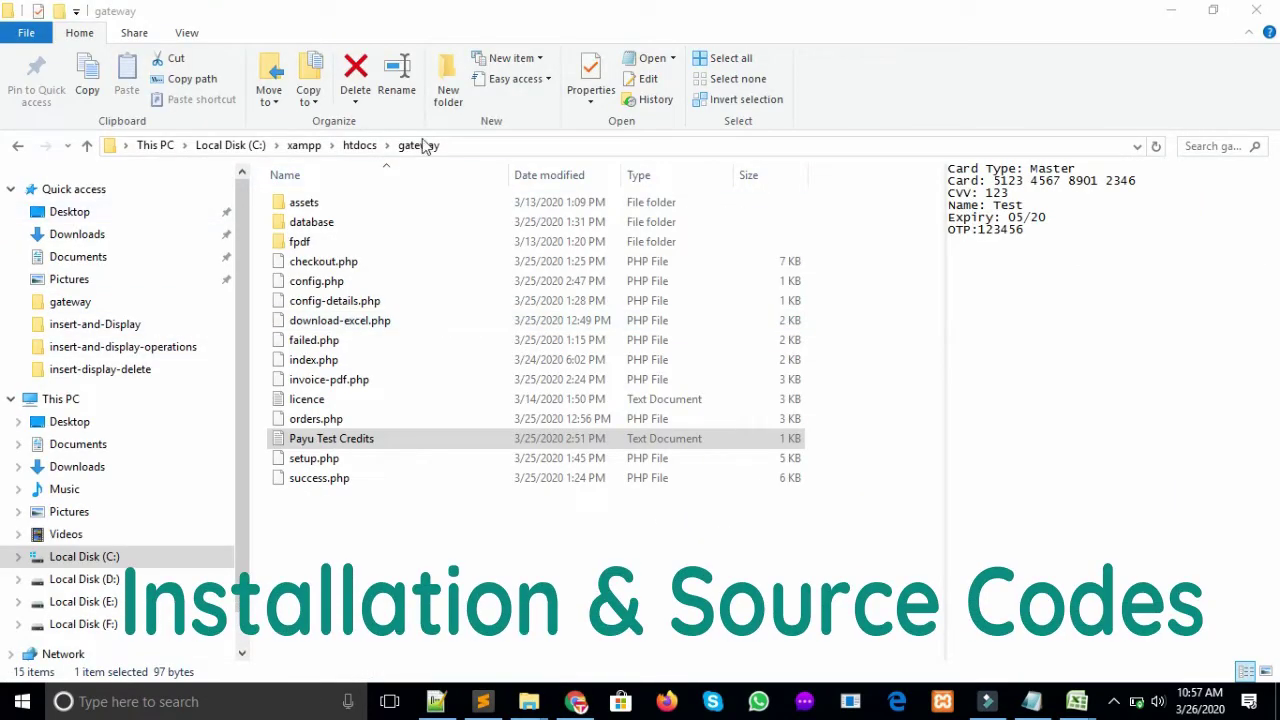
double_click(342, 222)
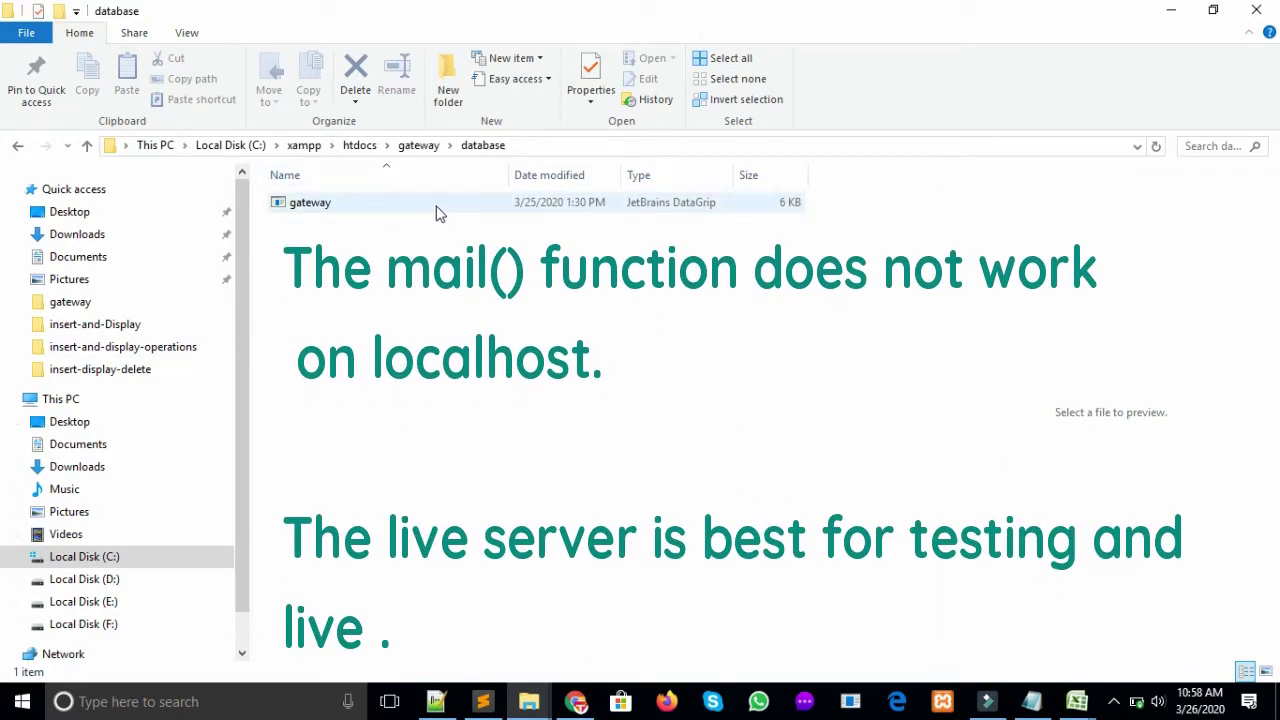
click(416, 146)
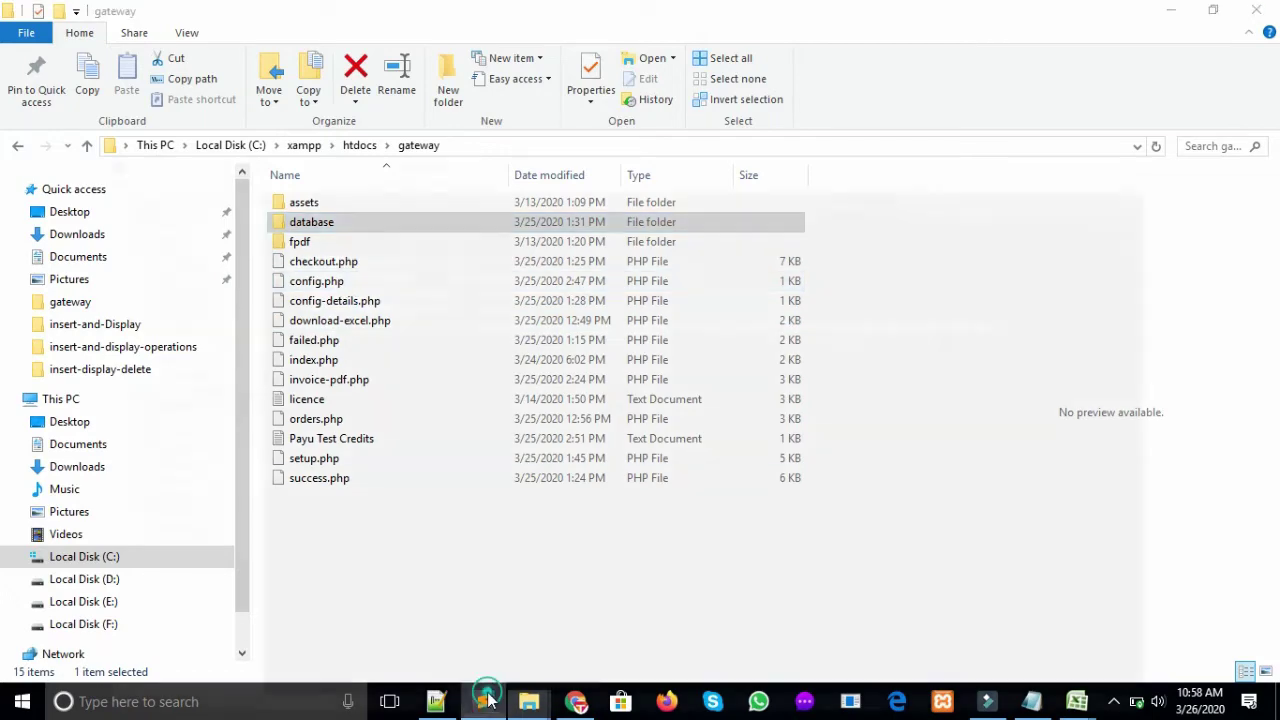
click(485, 700)
Delete blank line 9 in config.php and go over the host, database, username and password placeholders
click(305, 250)
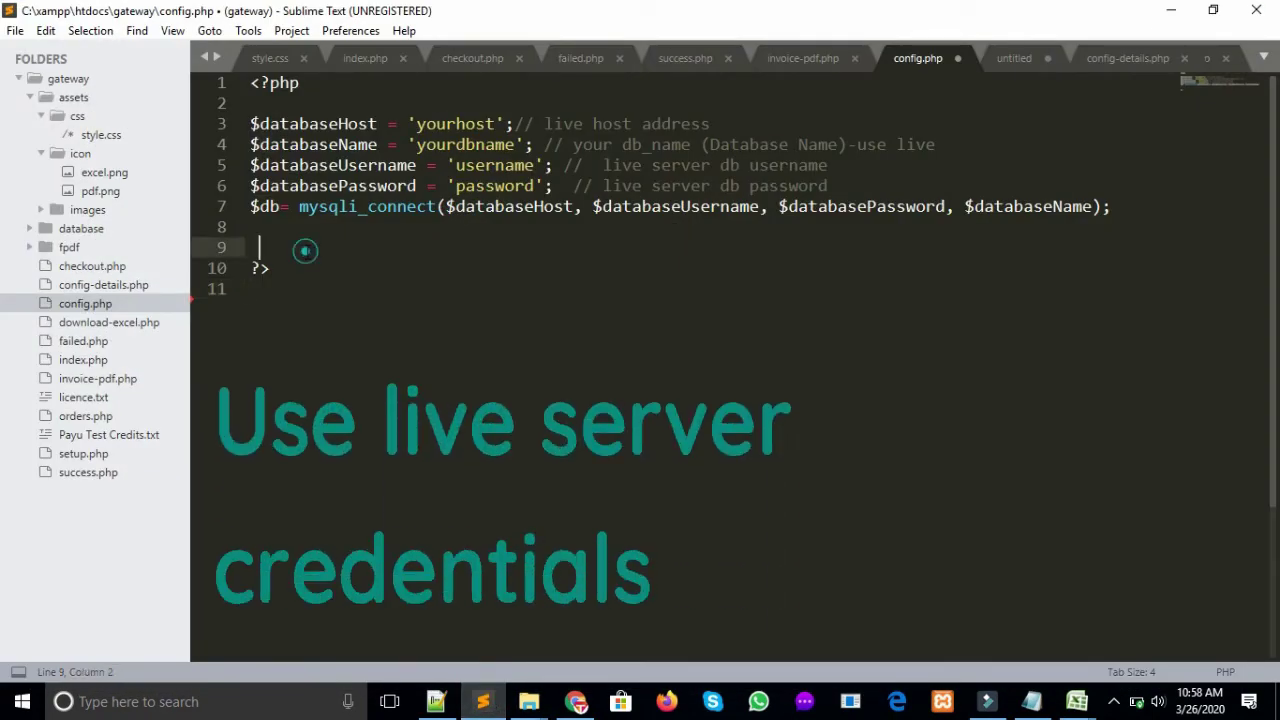
key(BackSpace)
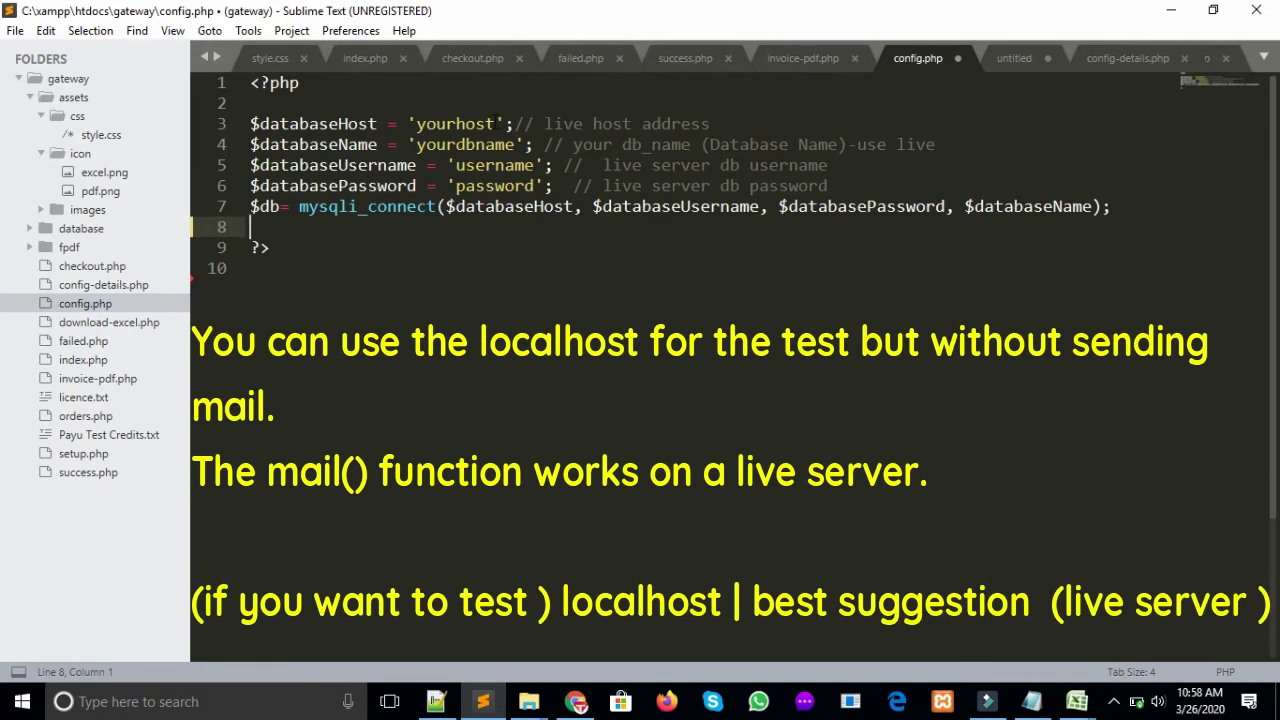
double_click(470, 124)
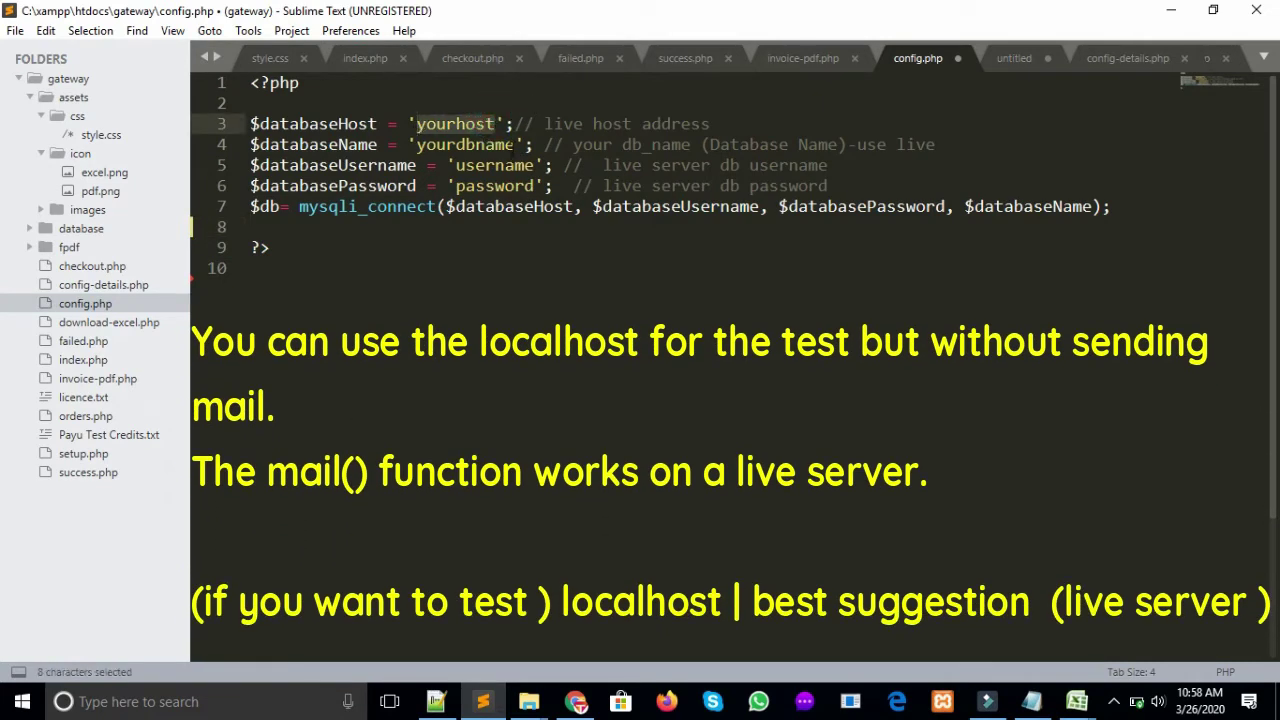
drag(515, 145, 408, 145)
drag(534, 165, 456, 166)
drag(534, 186, 457, 186)
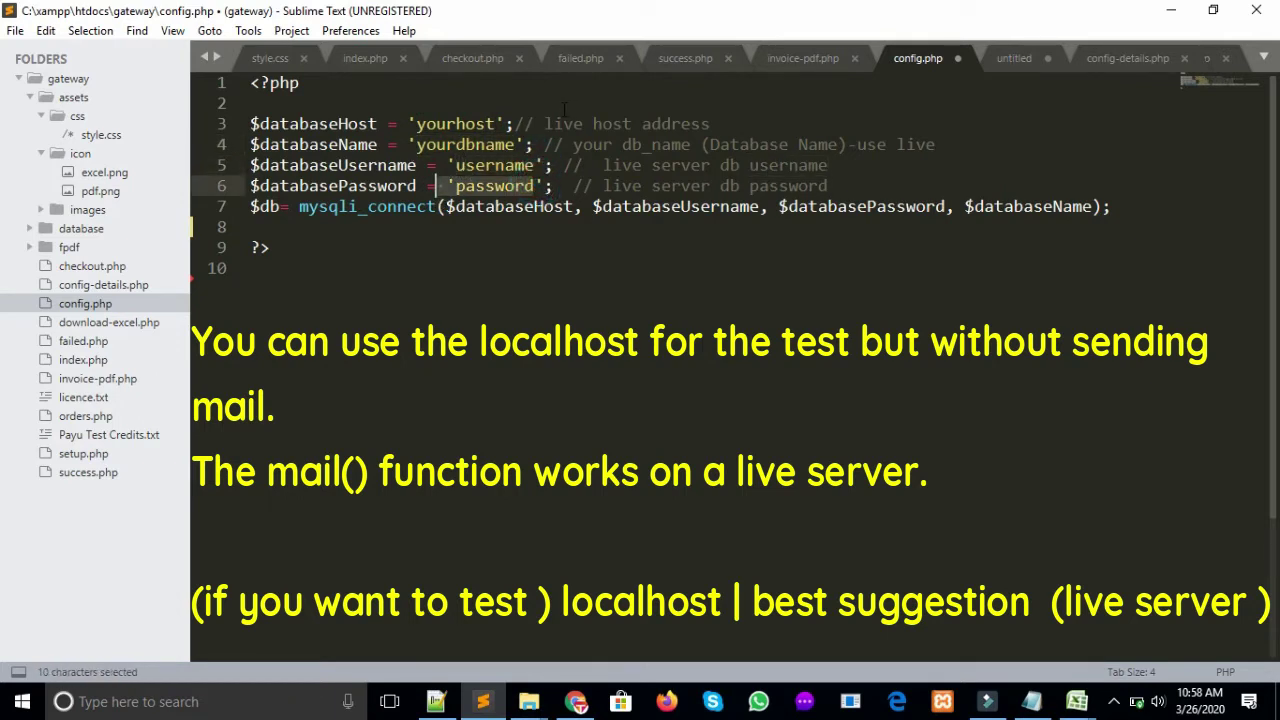
drag(252, 103, 800, 206)
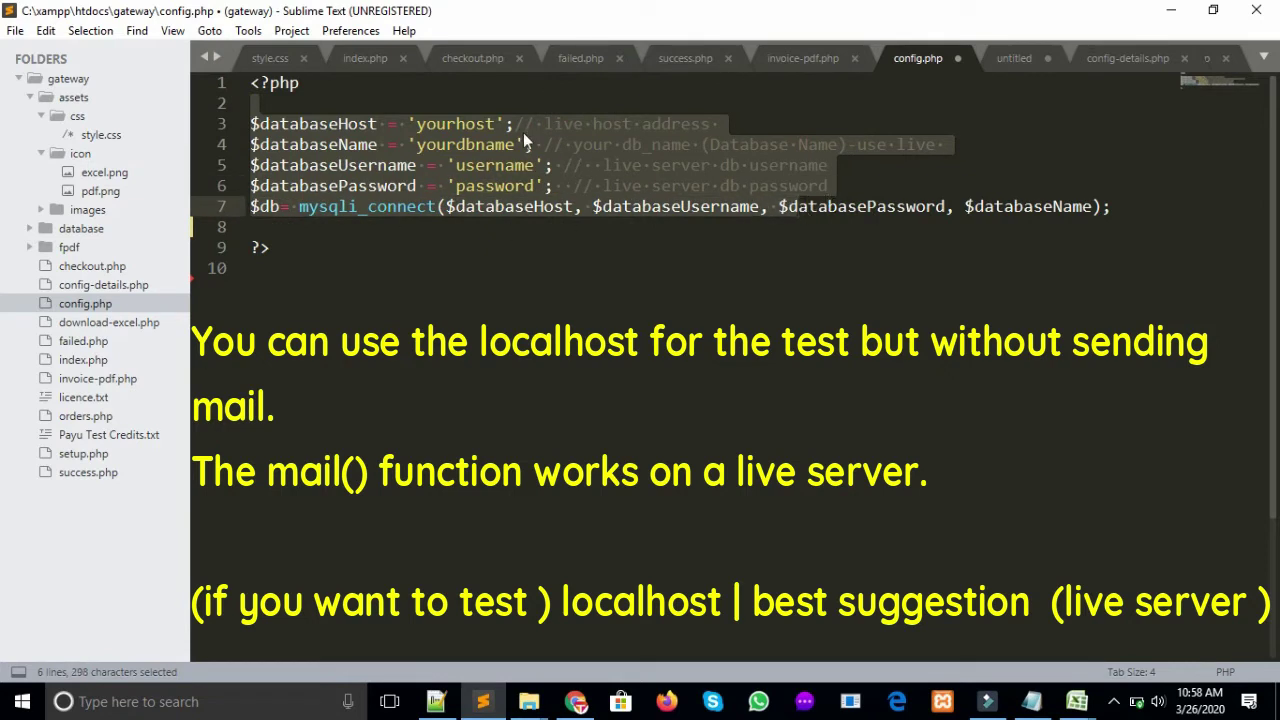
click(476, 243)
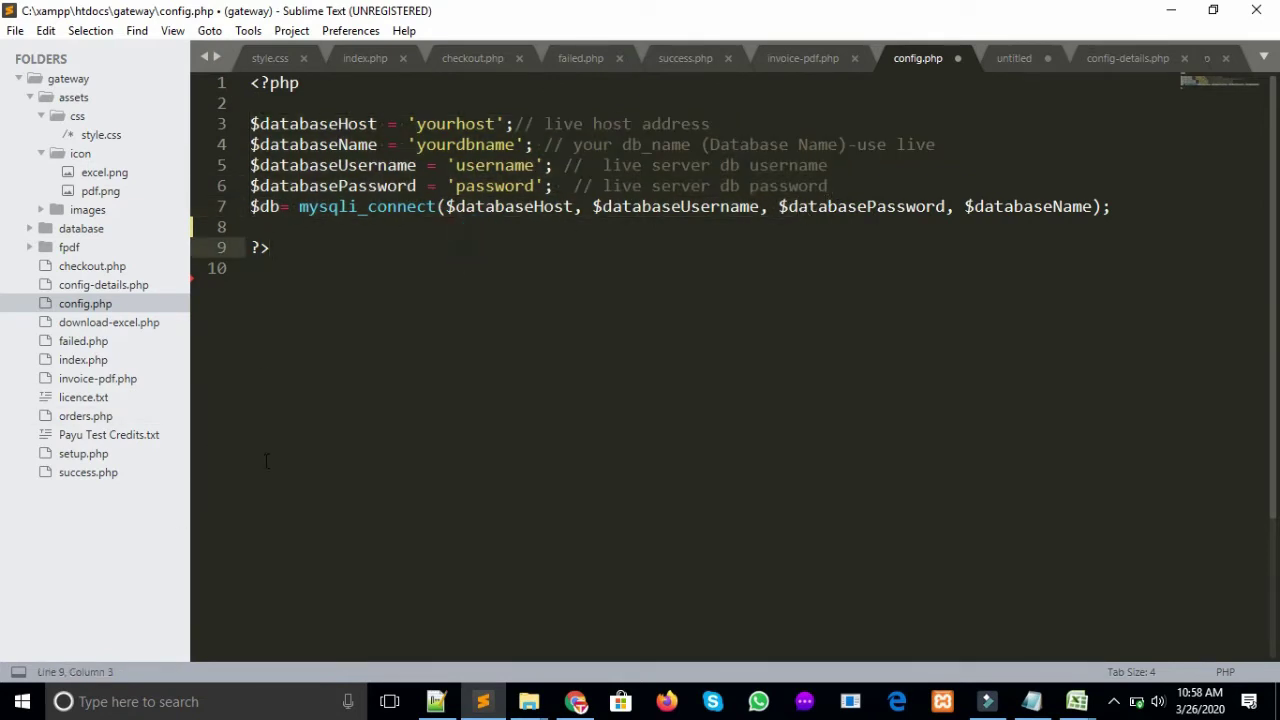
click(576, 701)
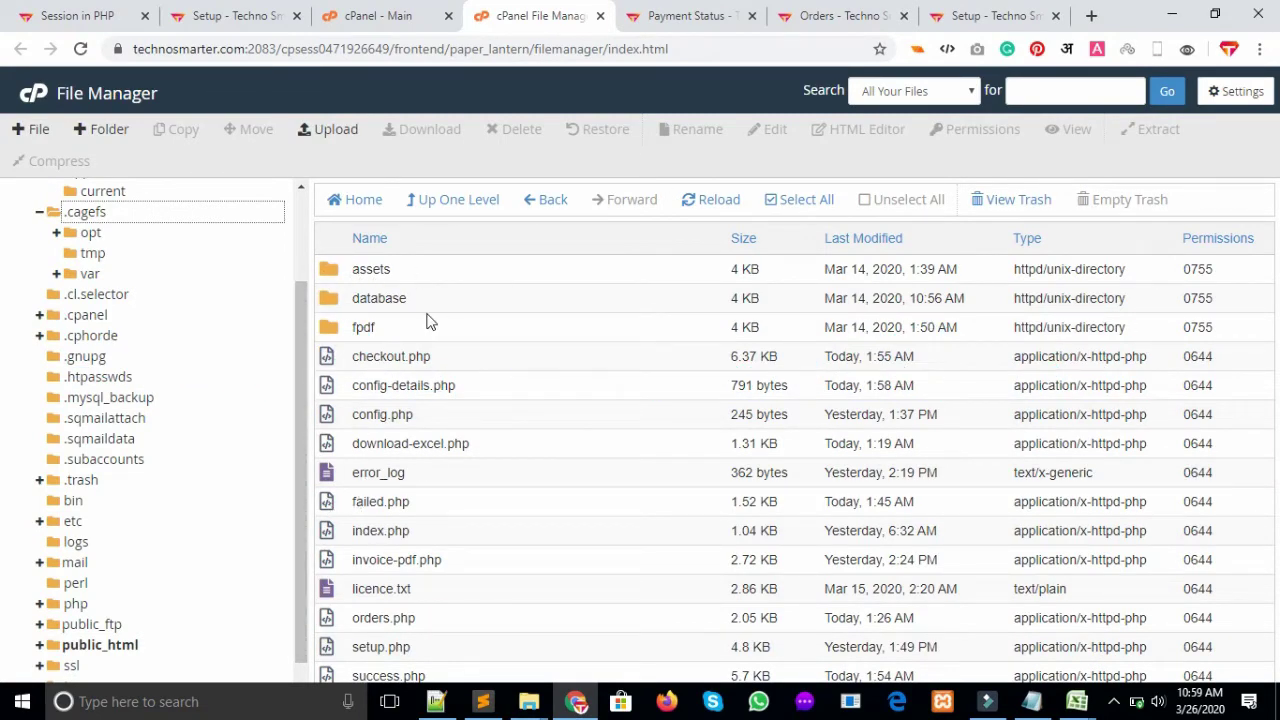
Select setup.php in File Manager and switch to the Setup Details tab
click(421, 651)
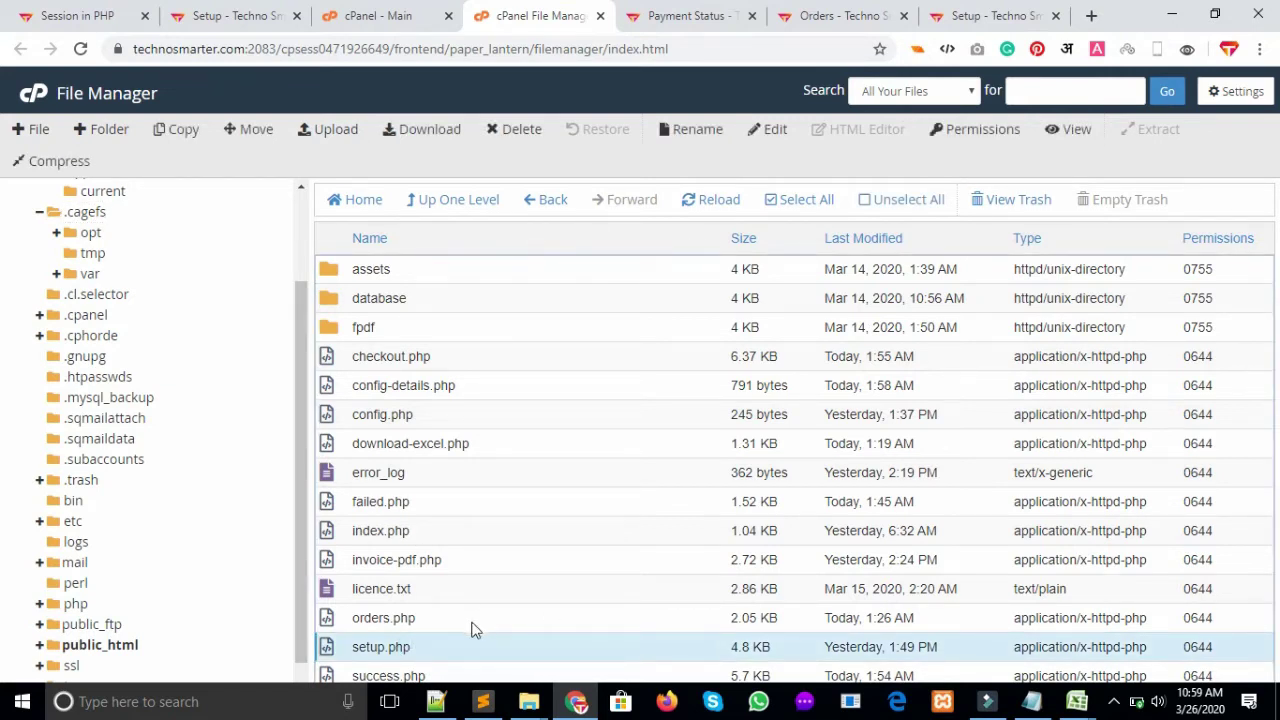
click(990, 15)
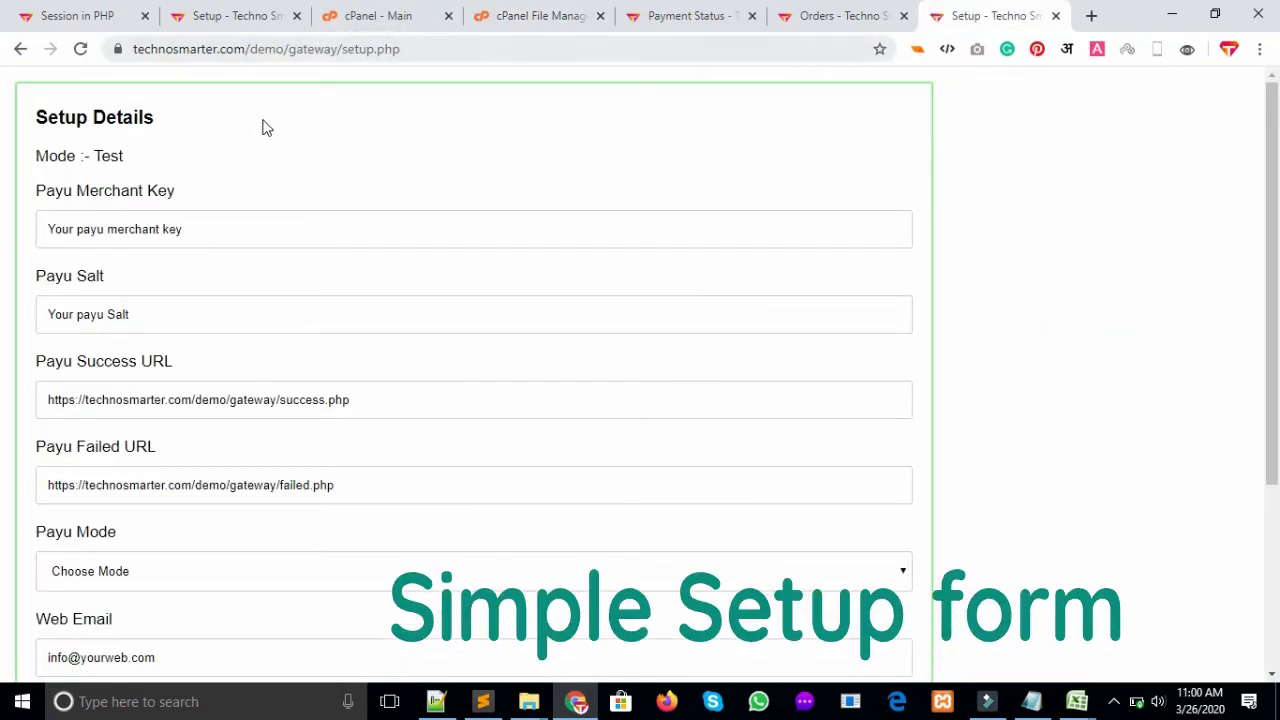
Go over the Test mode line, merchant key, Payu Salt and Success URL fields
drag(38, 158, 171, 157)
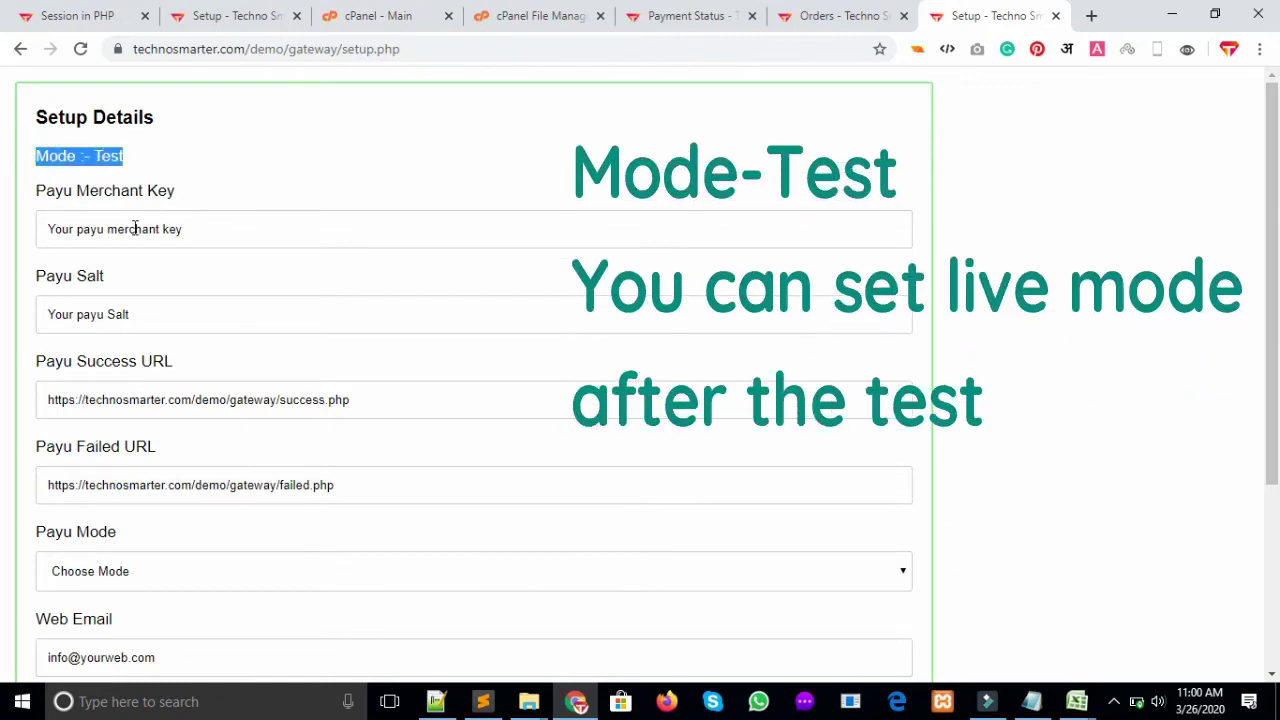
drag(223, 228, 14, 234)
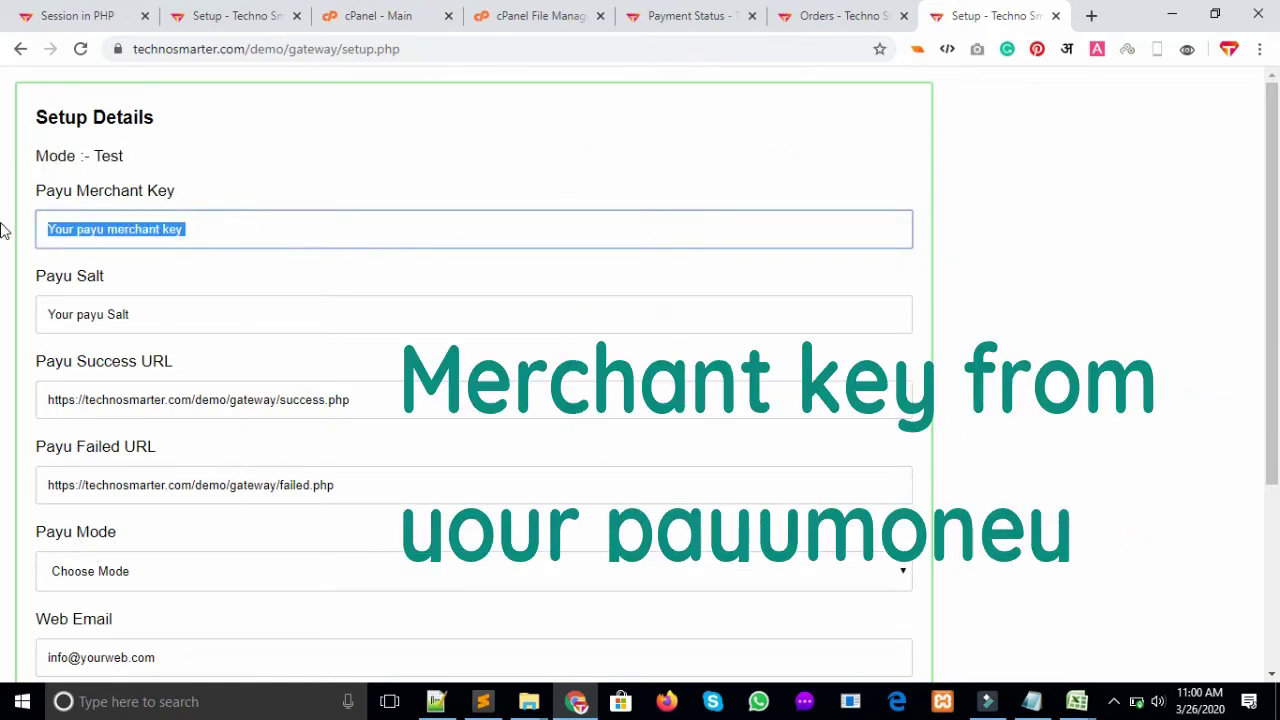
drag(251, 231, 20, 229)
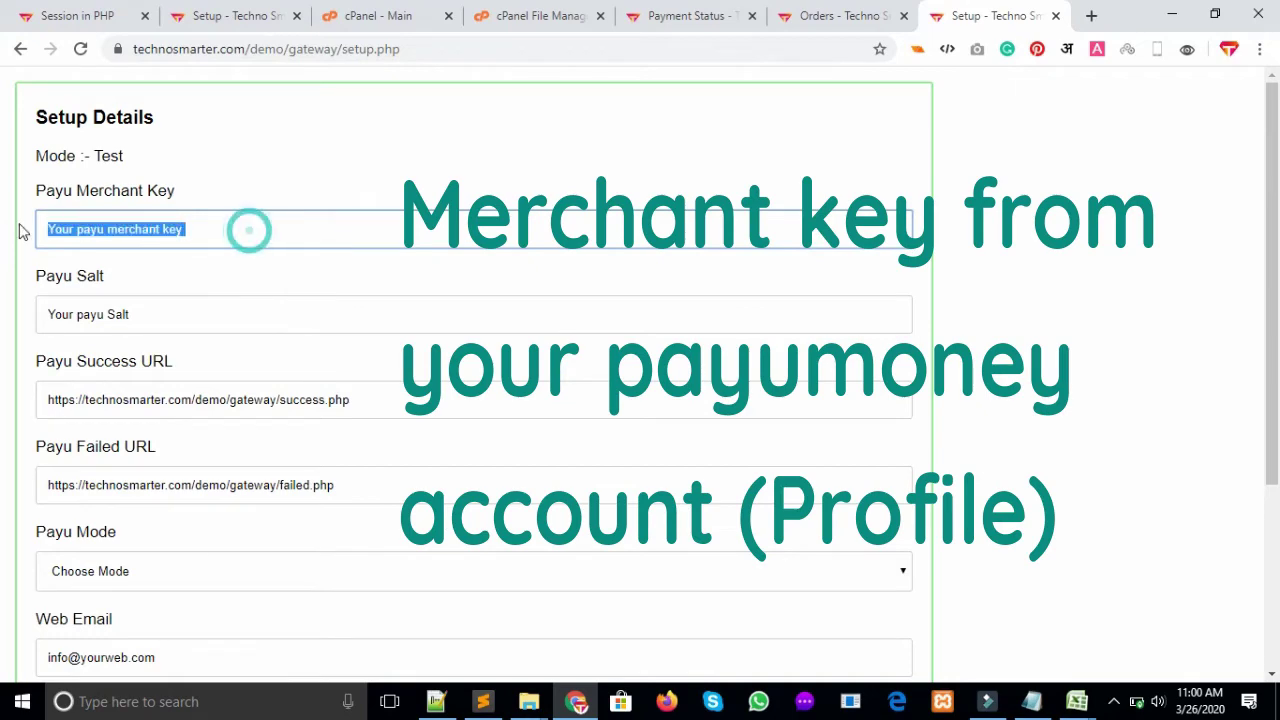
drag(133, 278, 38, 288)
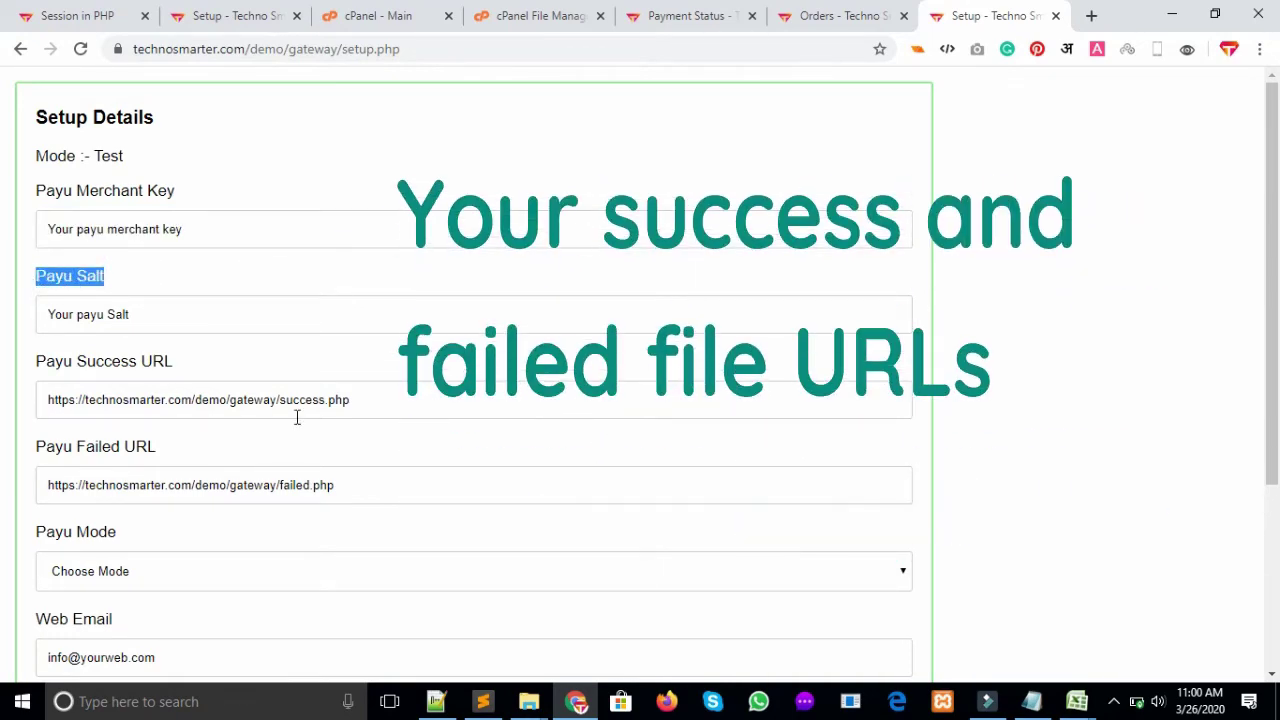
drag(407, 412, 37, 408)
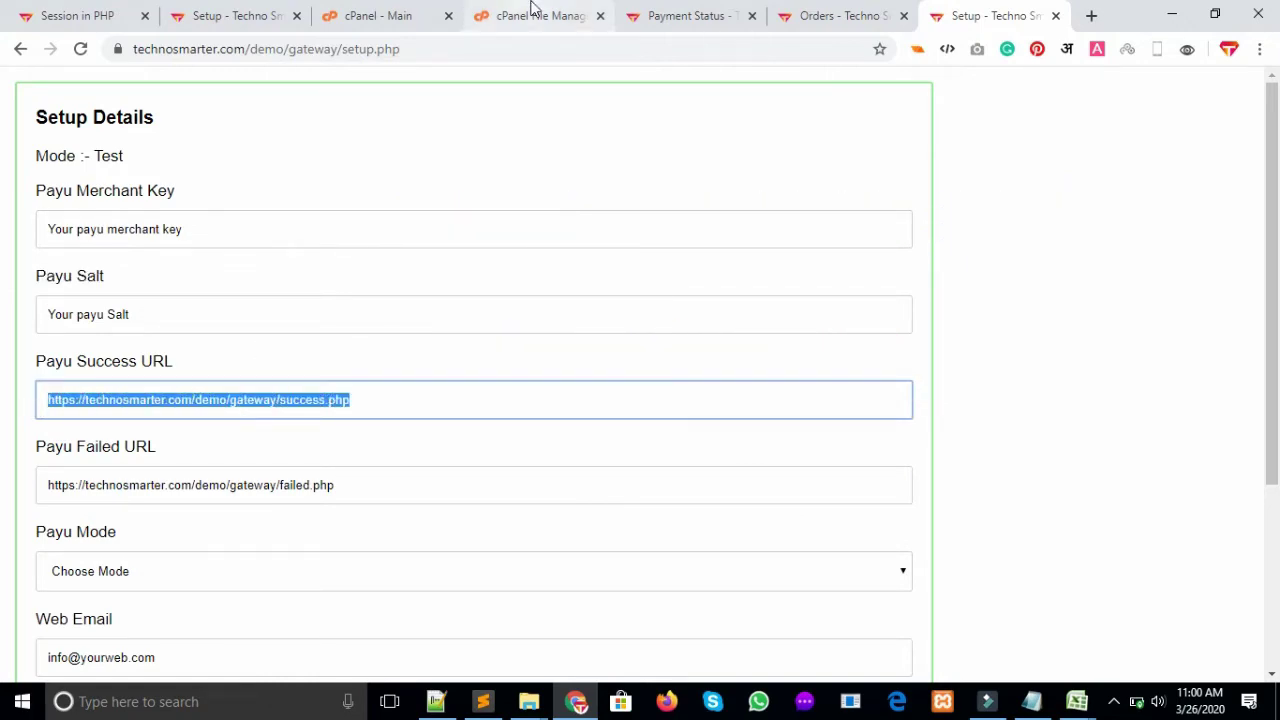
Compare the Payu Failed URL with failed.php in the cPanel File Manager
click(530, 15)
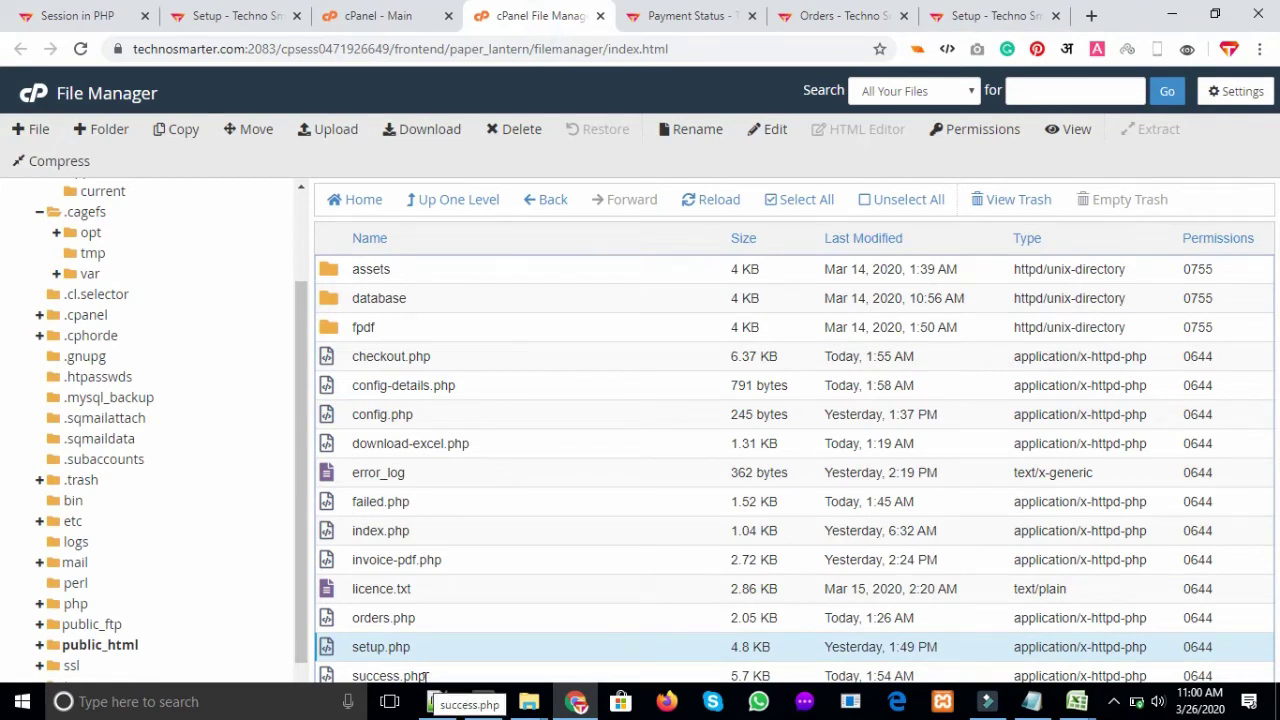
click(970, 15)
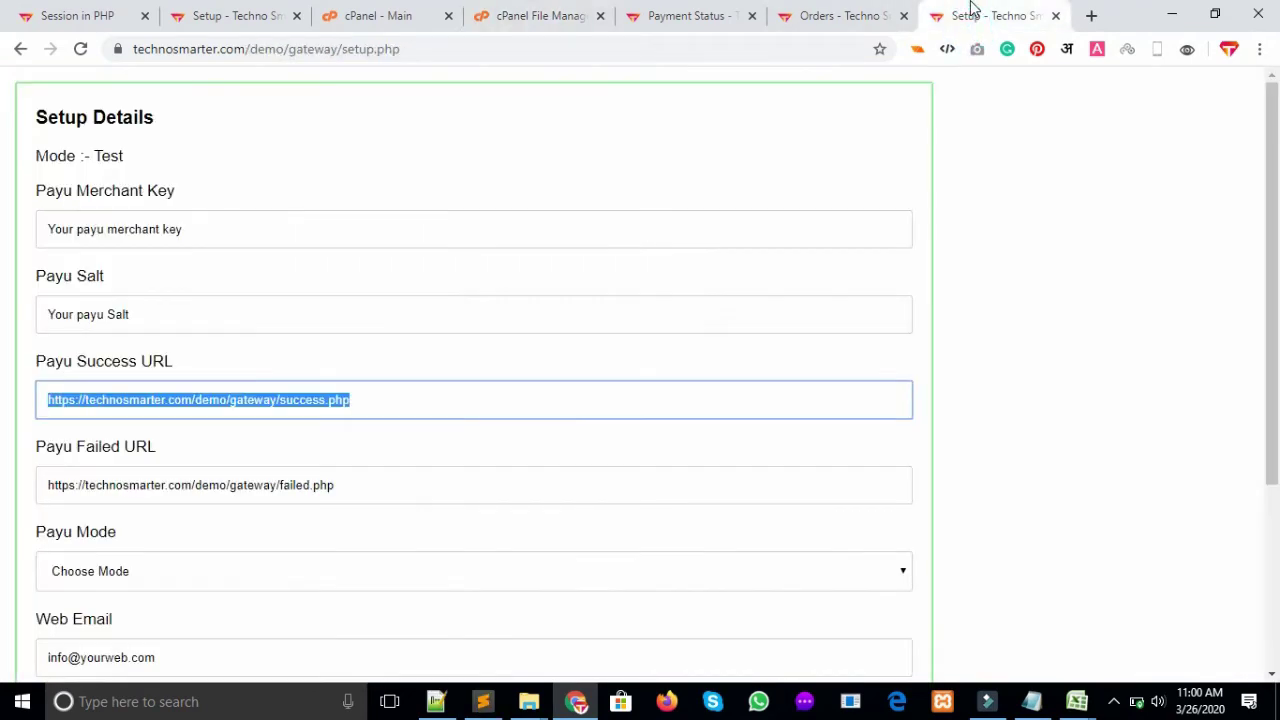
scroll(5, 330, down, 2)
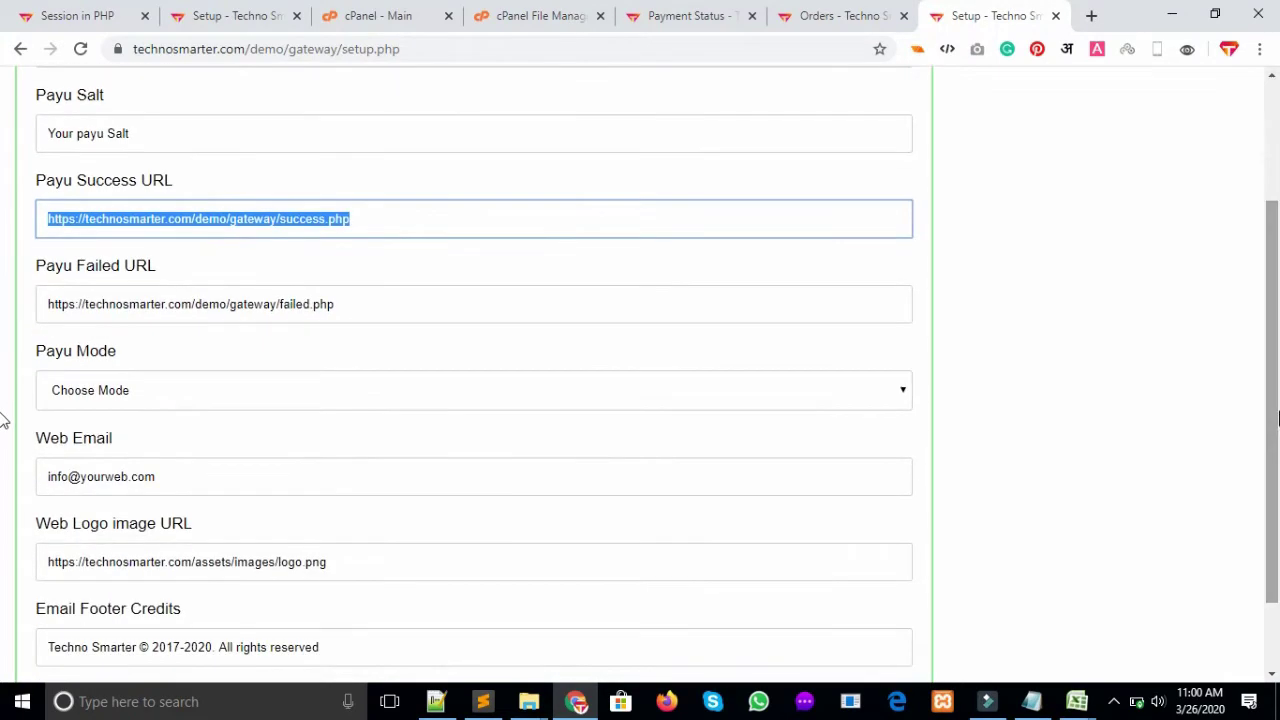
click(421, 310)
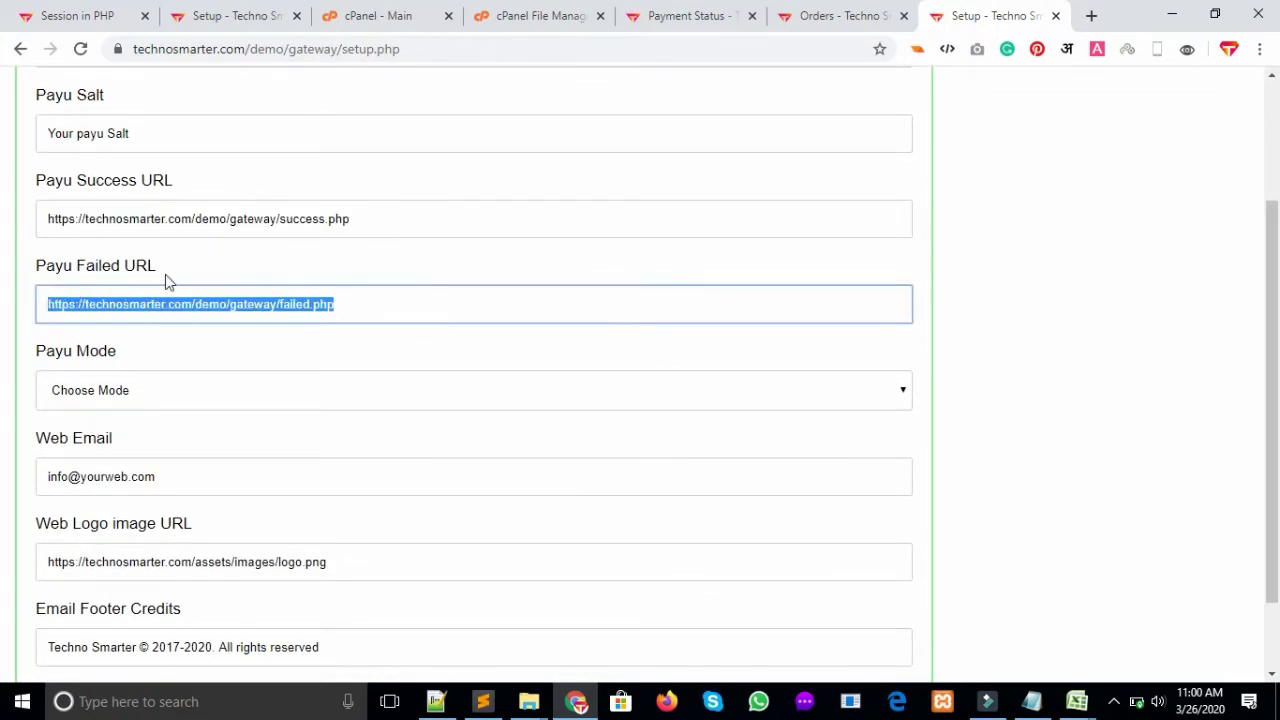
drag(165, 274, 106, 252)
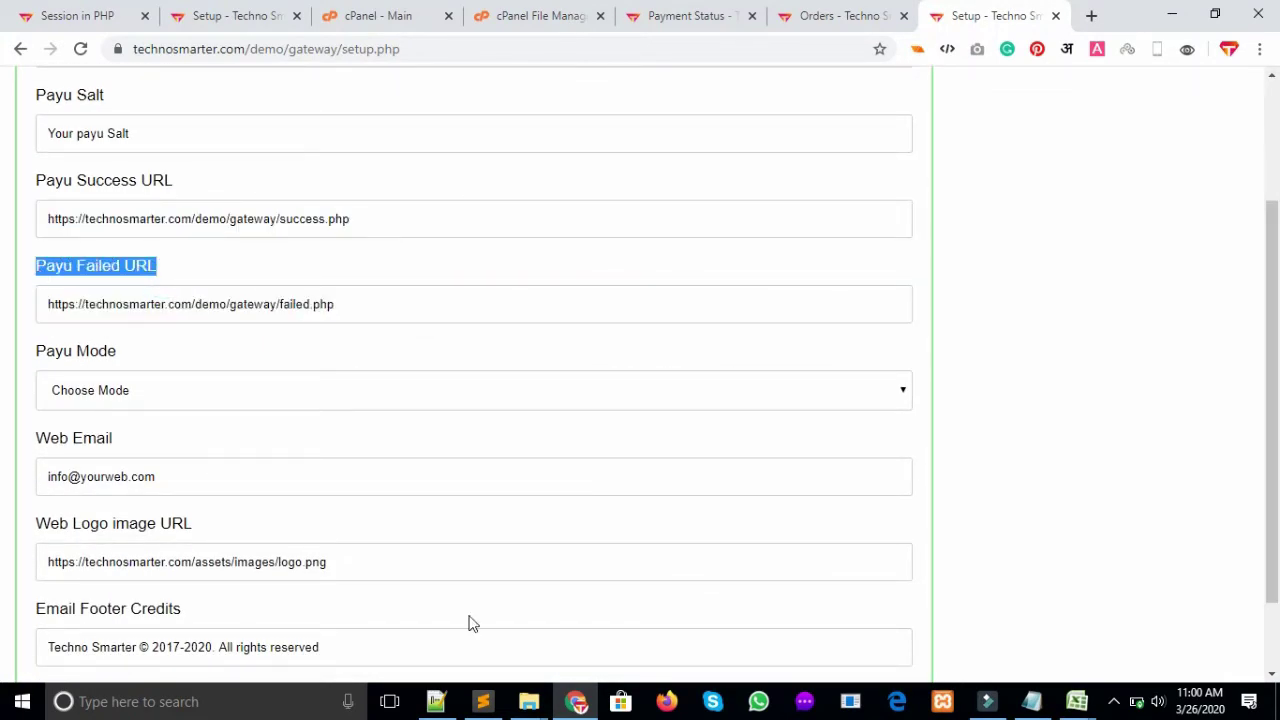
click(535, 14)
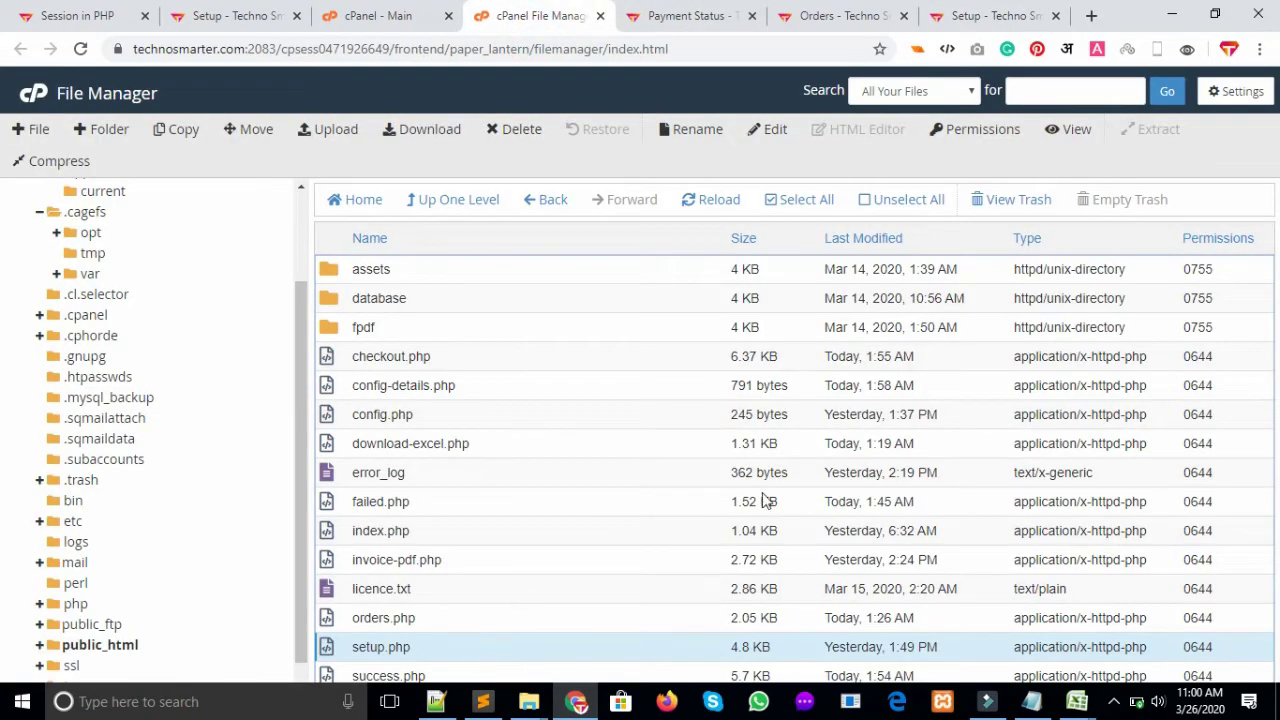
click(400, 508)
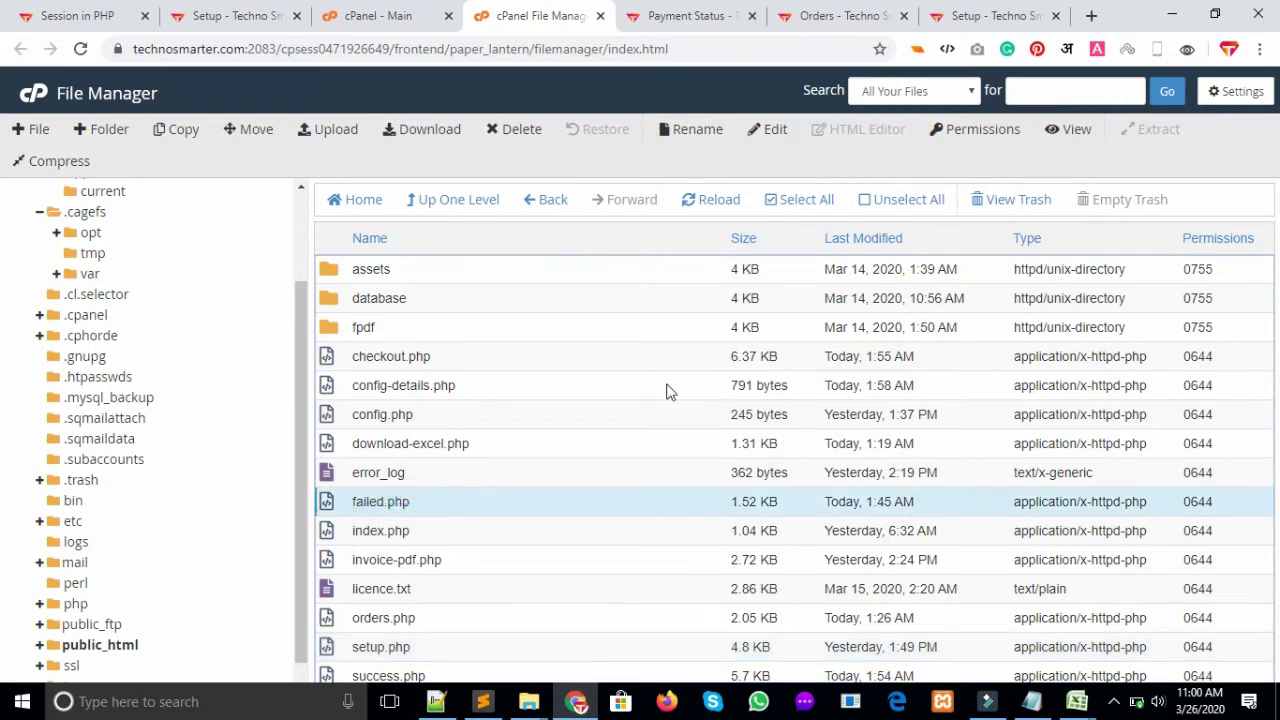
click(1022, 10)
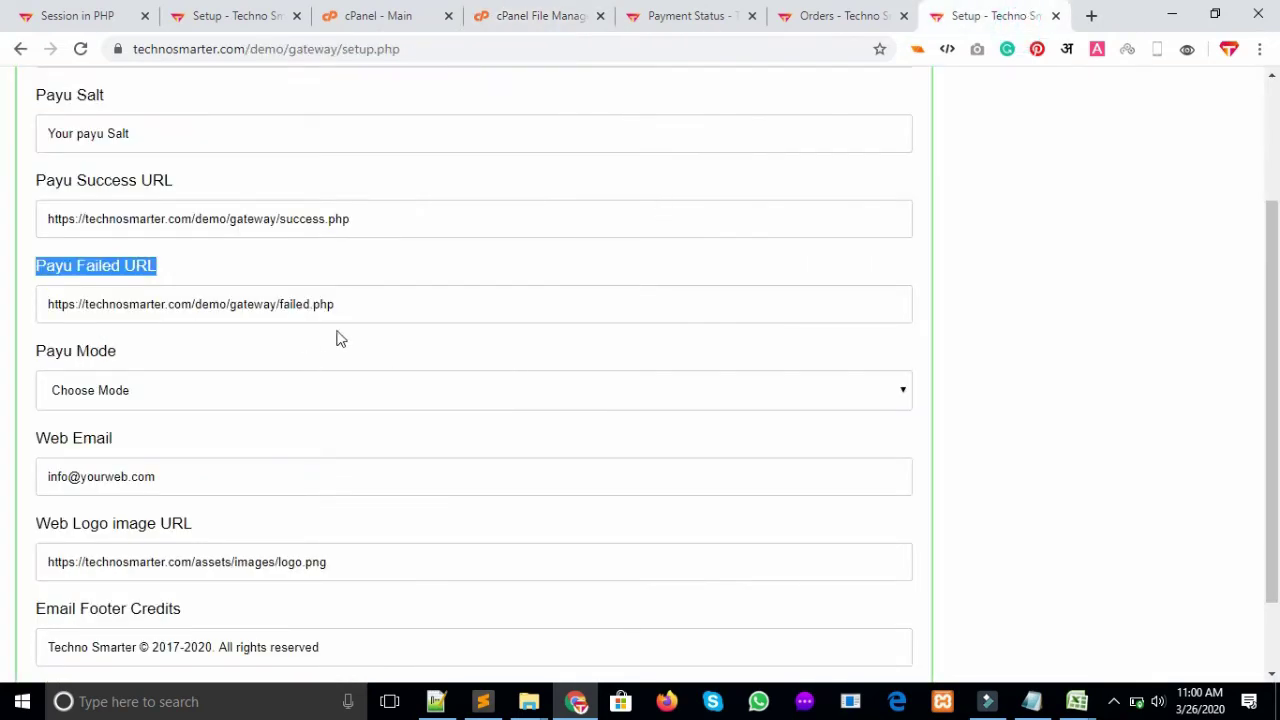
drag(412, 300, 199, 308)
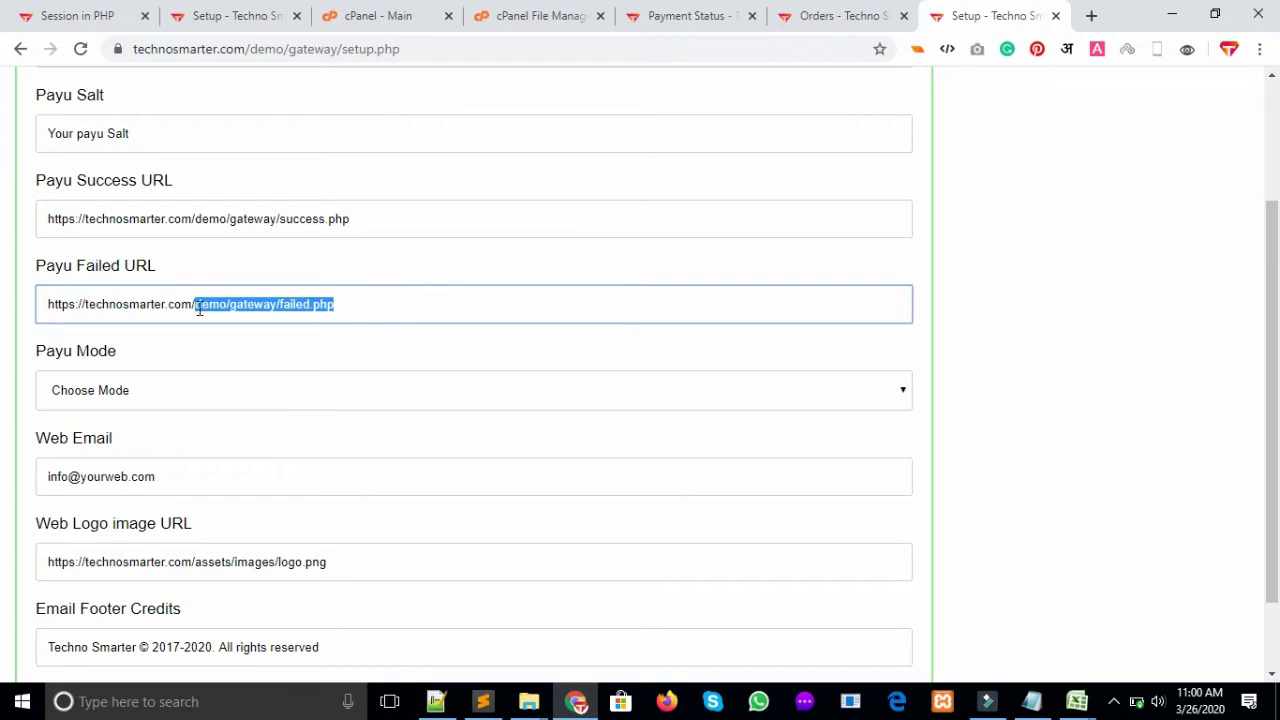
Set Payu Mode to Test after toggling through the Live option
click(421, 404)
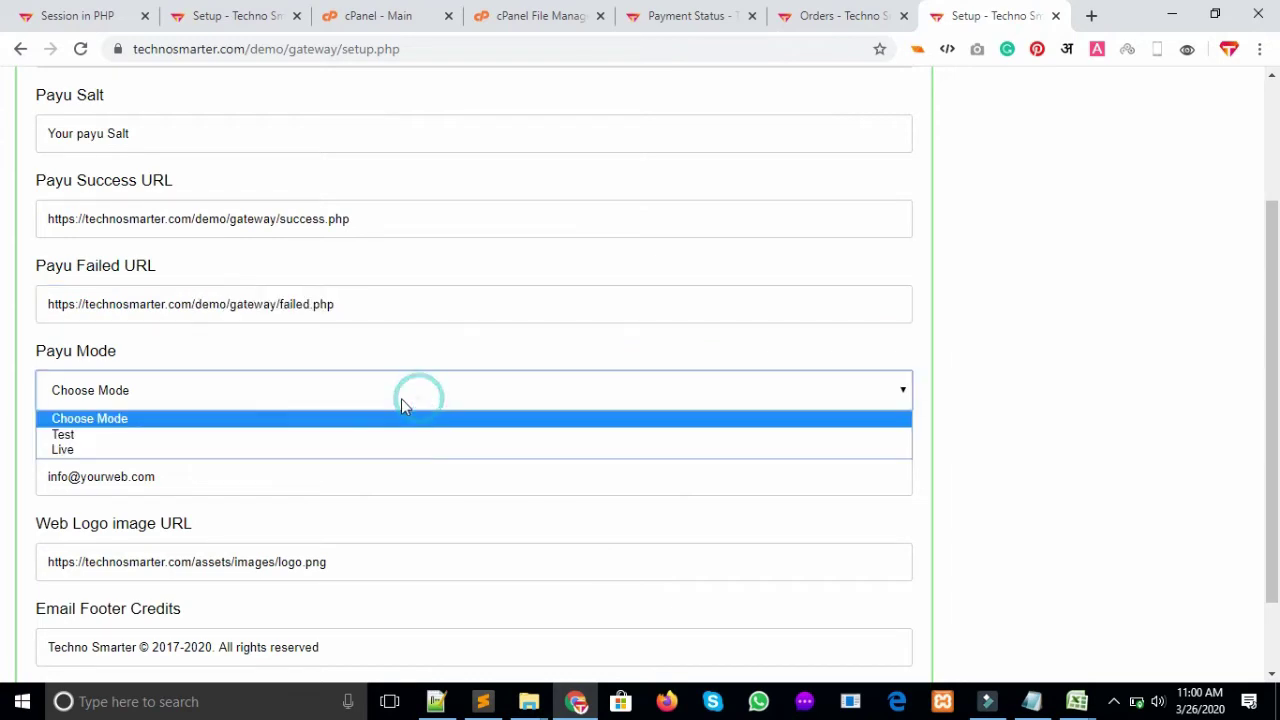
click(210, 436)
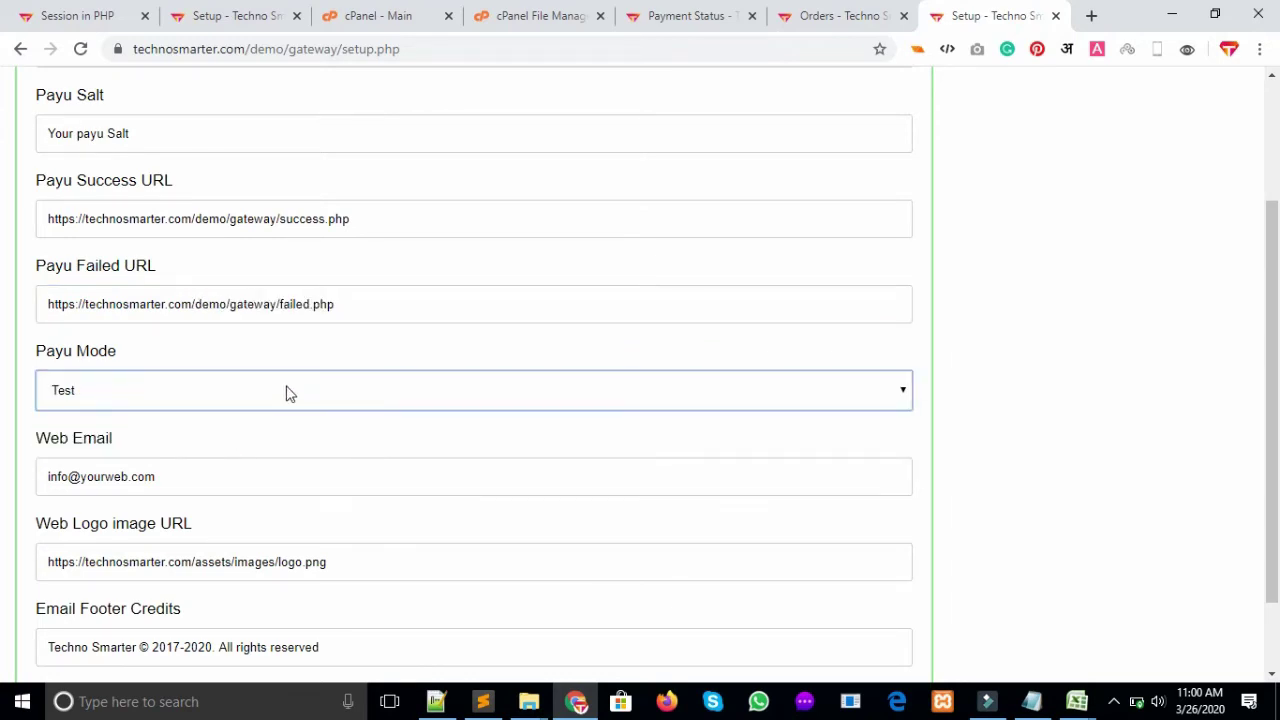
click(287, 393)
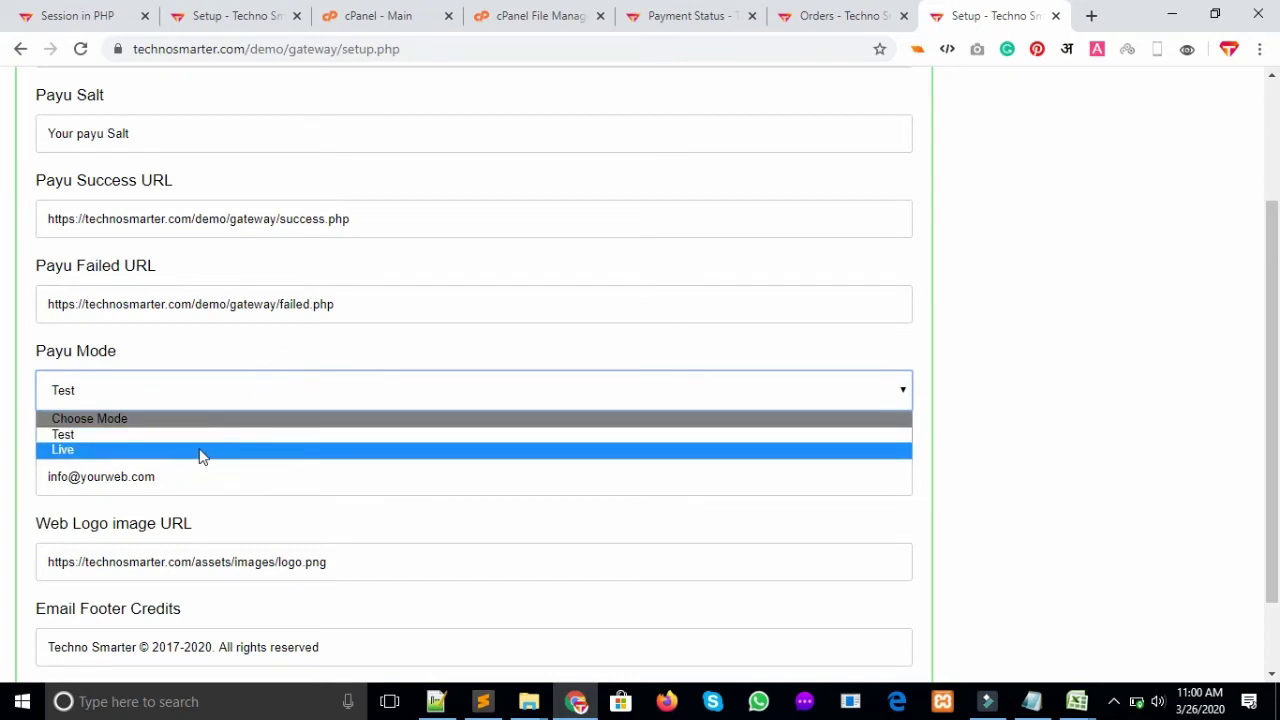
click(200, 452)
click(265, 402)
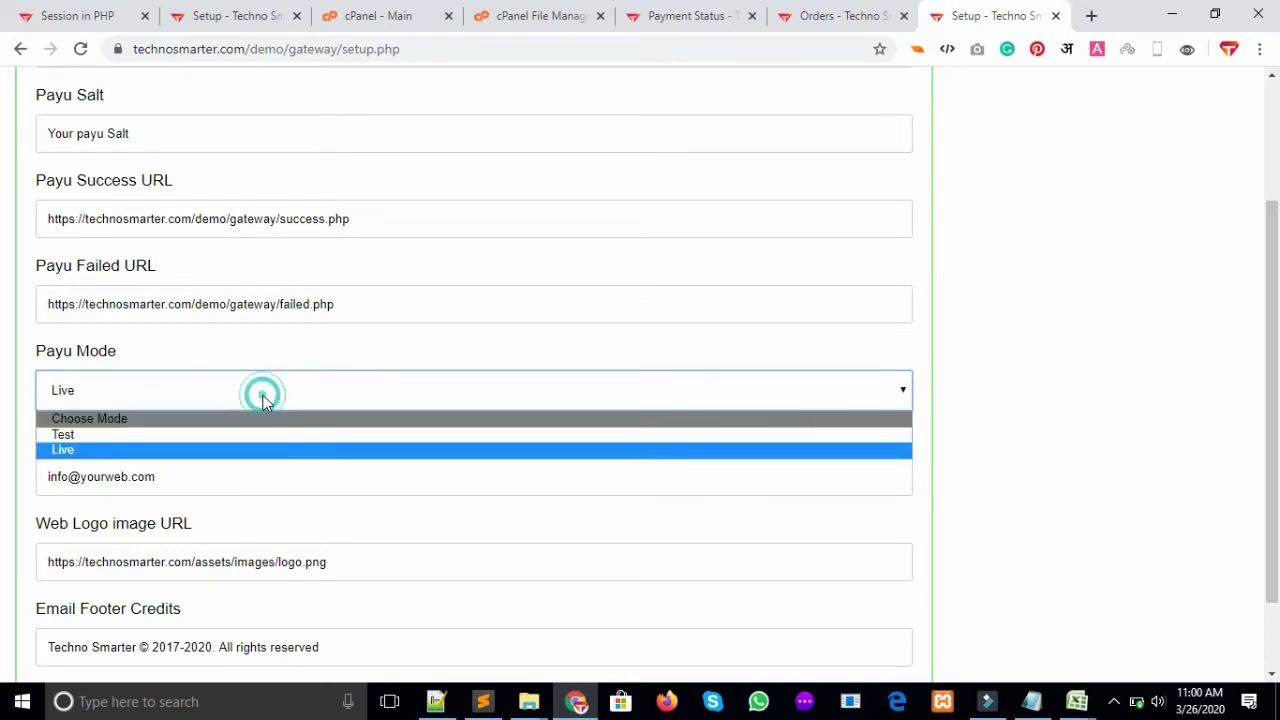
click(232, 436)
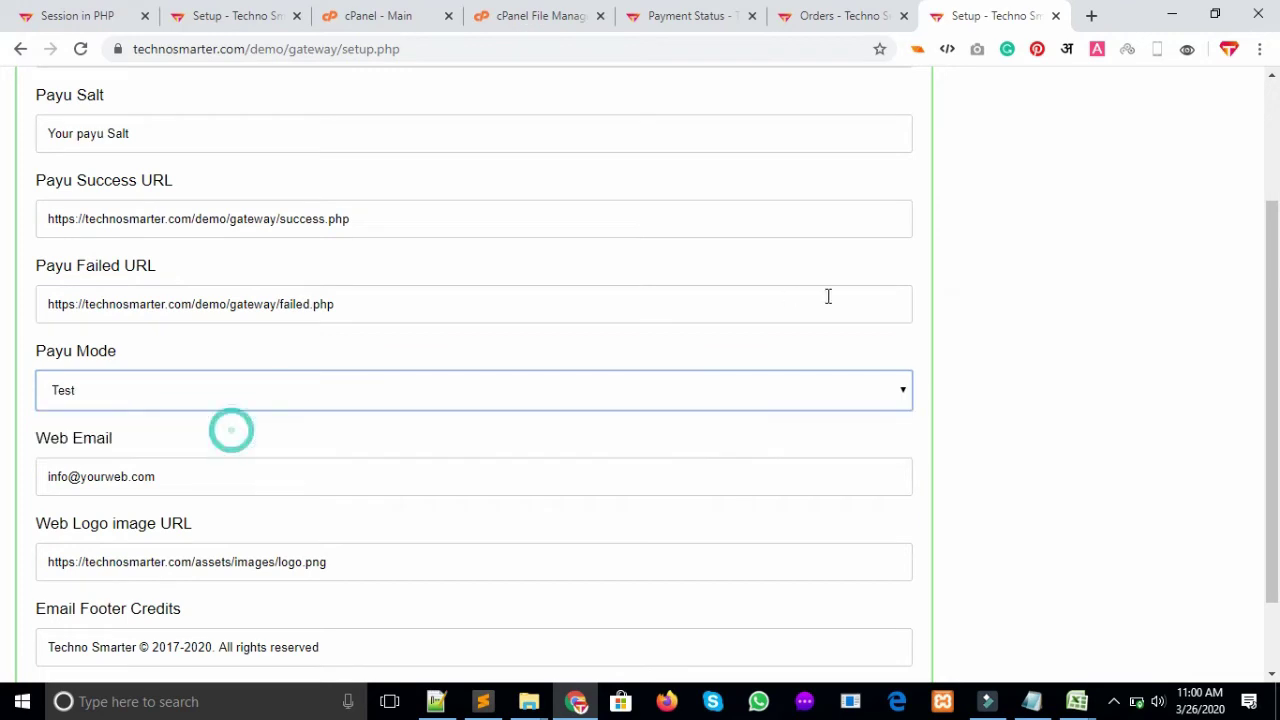
Review the web email, logo image URL and footer credits fields, then save the setup
scroll(927, 440, down, 2)
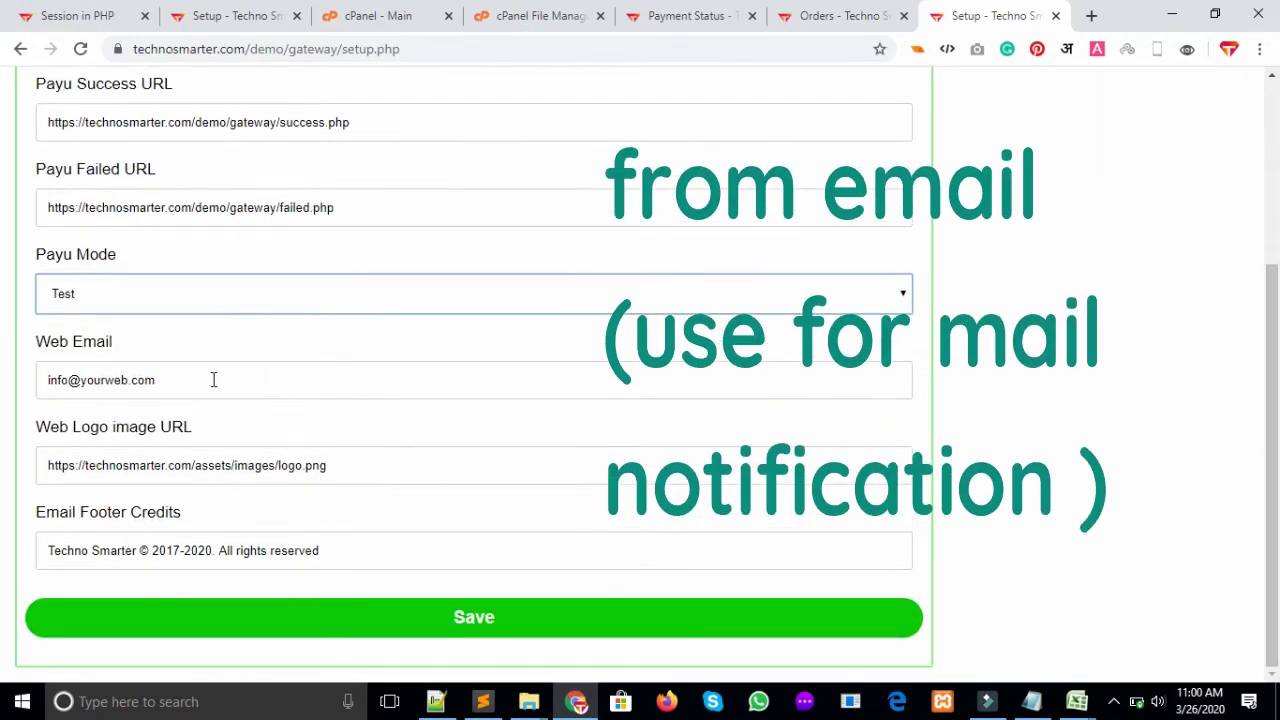
drag(212, 380, 41, 372)
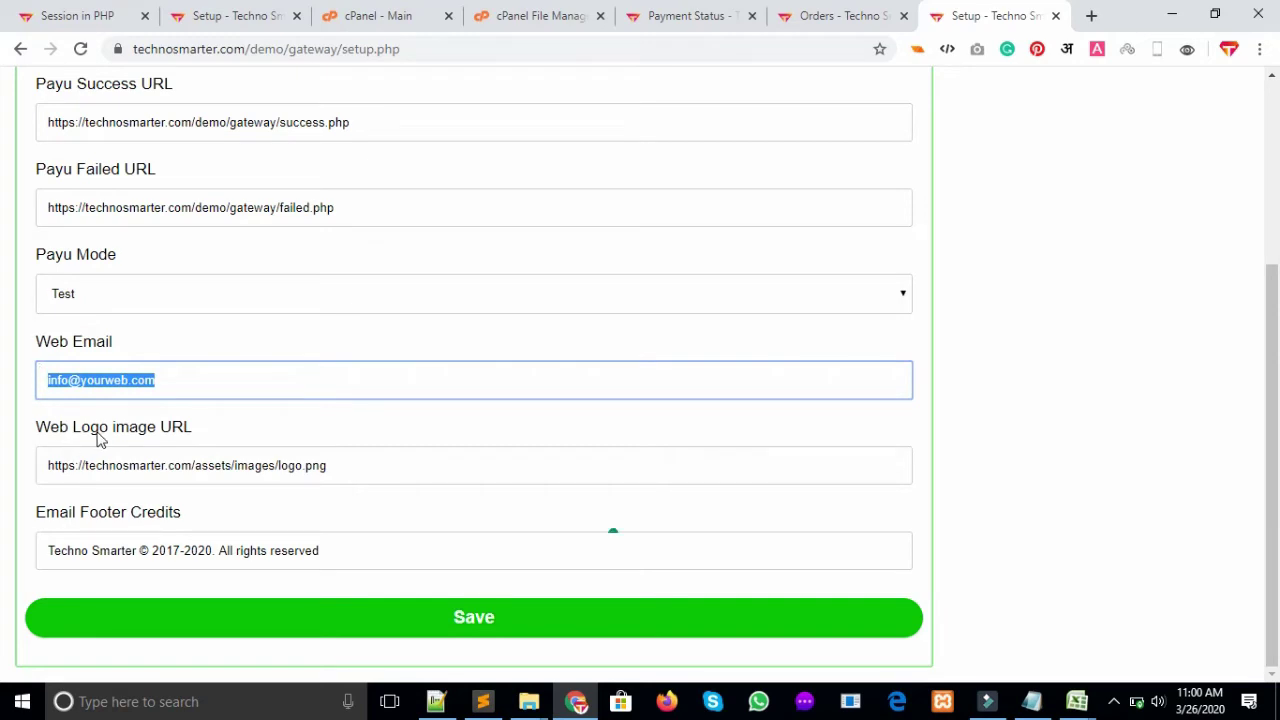
drag(98, 440, 234, 434)
drag(363, 465, 133, 450)
click(360, 560)
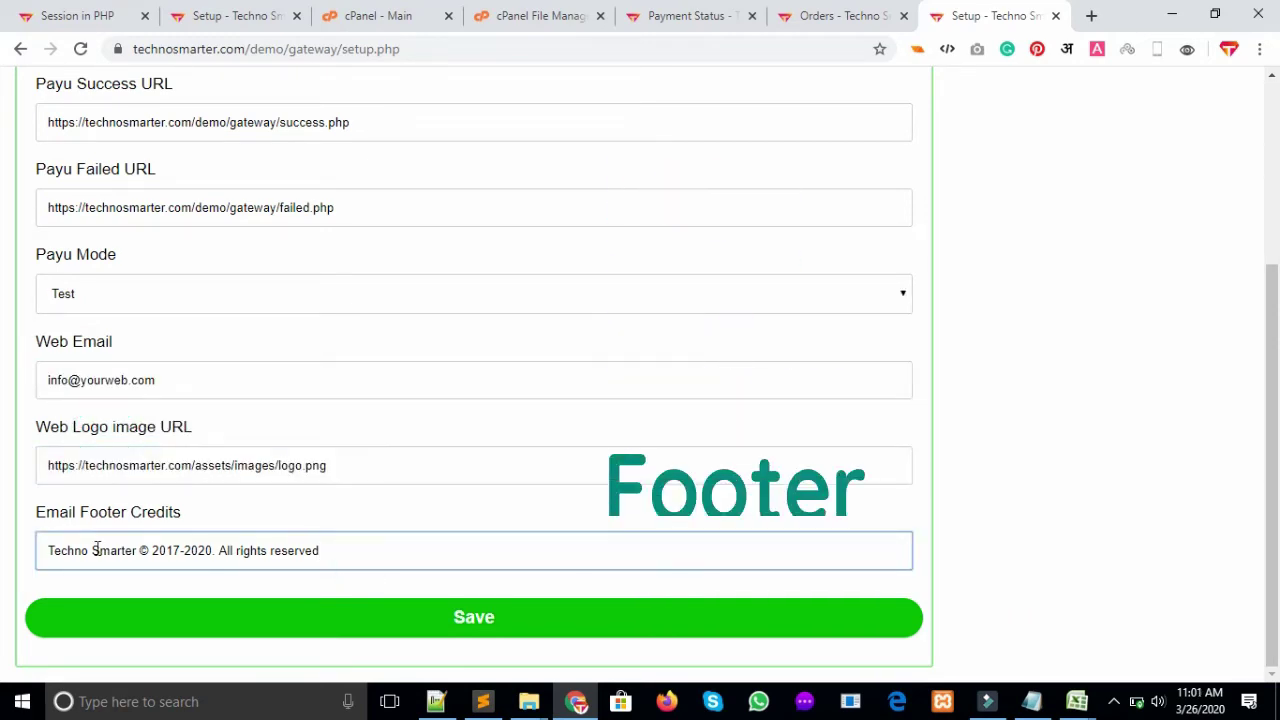
click(156, 551)
click(486, 626)
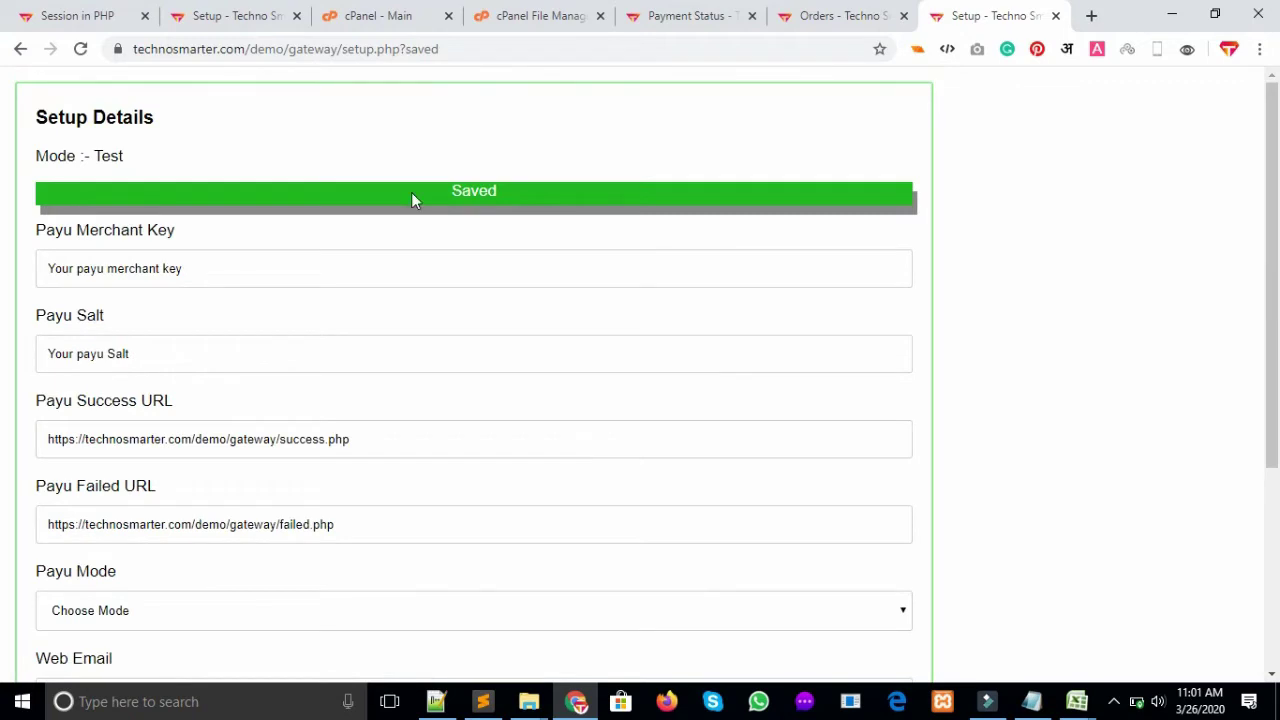
Remove the saved parameter from the page address and reload the setup page
click(403, 49)
double_click(460, 49)
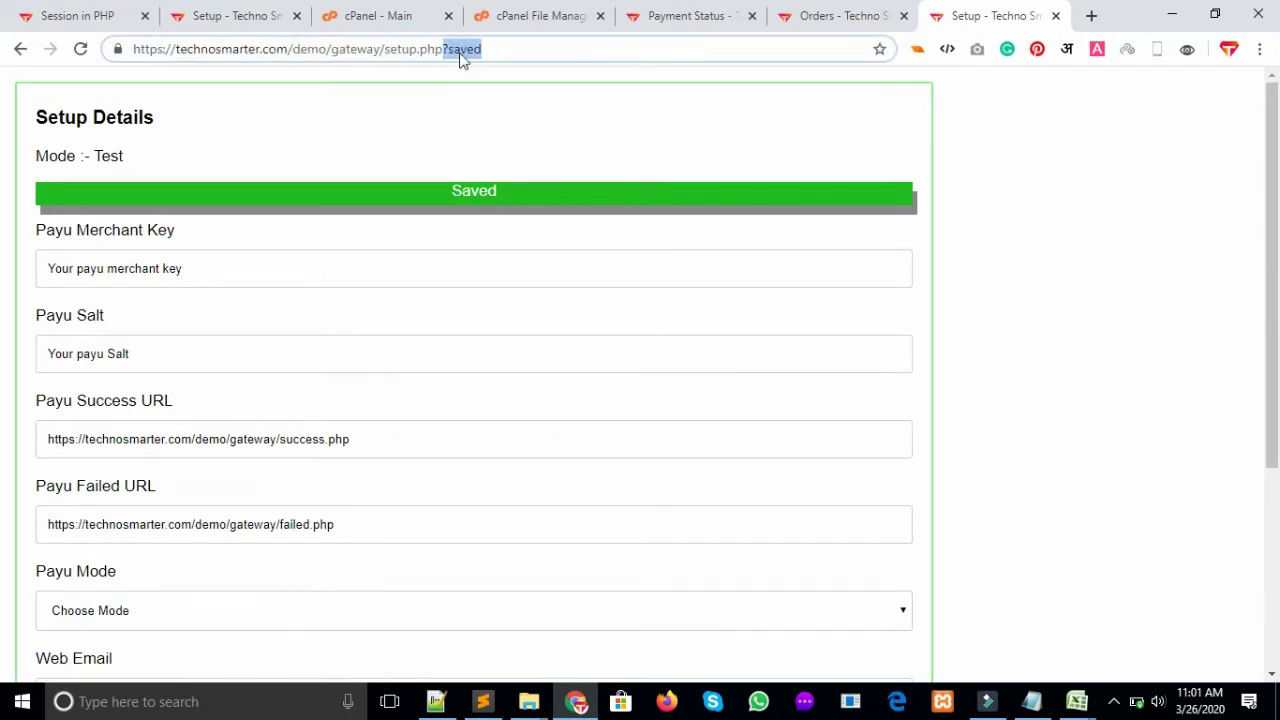
key(BackSpace)
key(BackSpace)
key(Return)
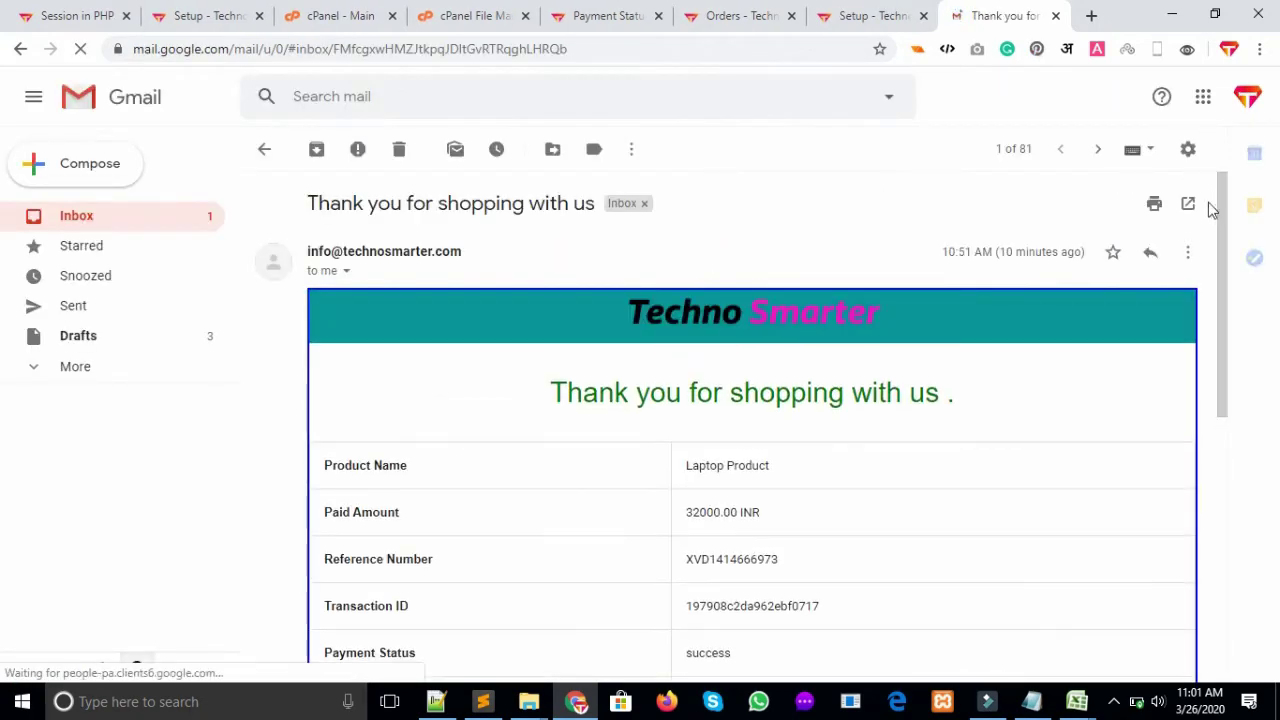
Compare the email's logo and footer with the setup form's logo URL and Email Footer Credits
drag(1217, 210, 1217, 223)
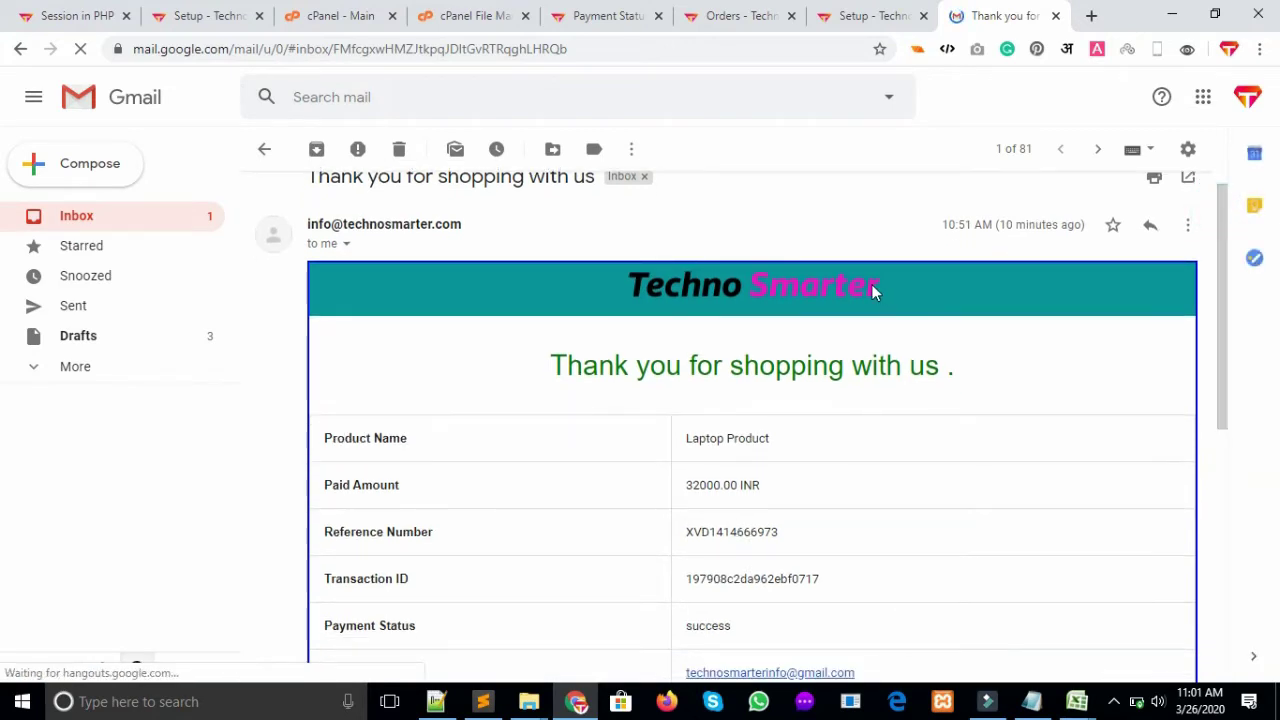
drag(871, 284, 673, 295)
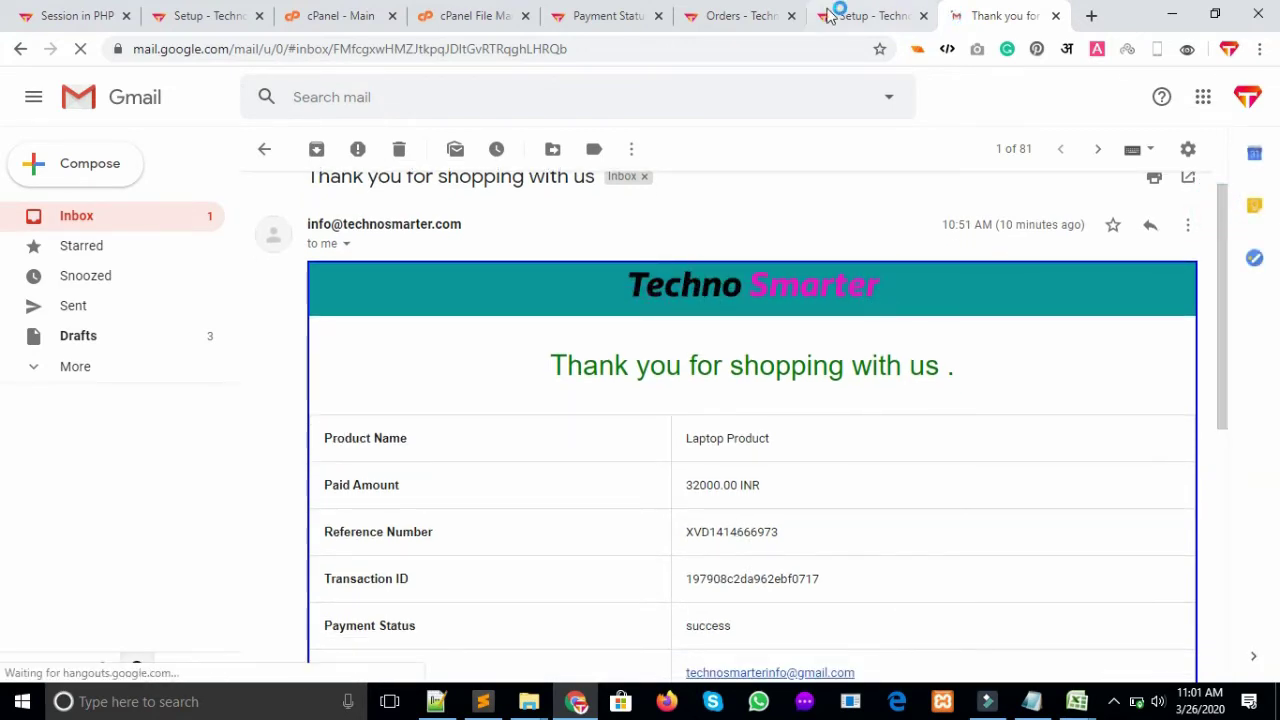
click(826, 22)
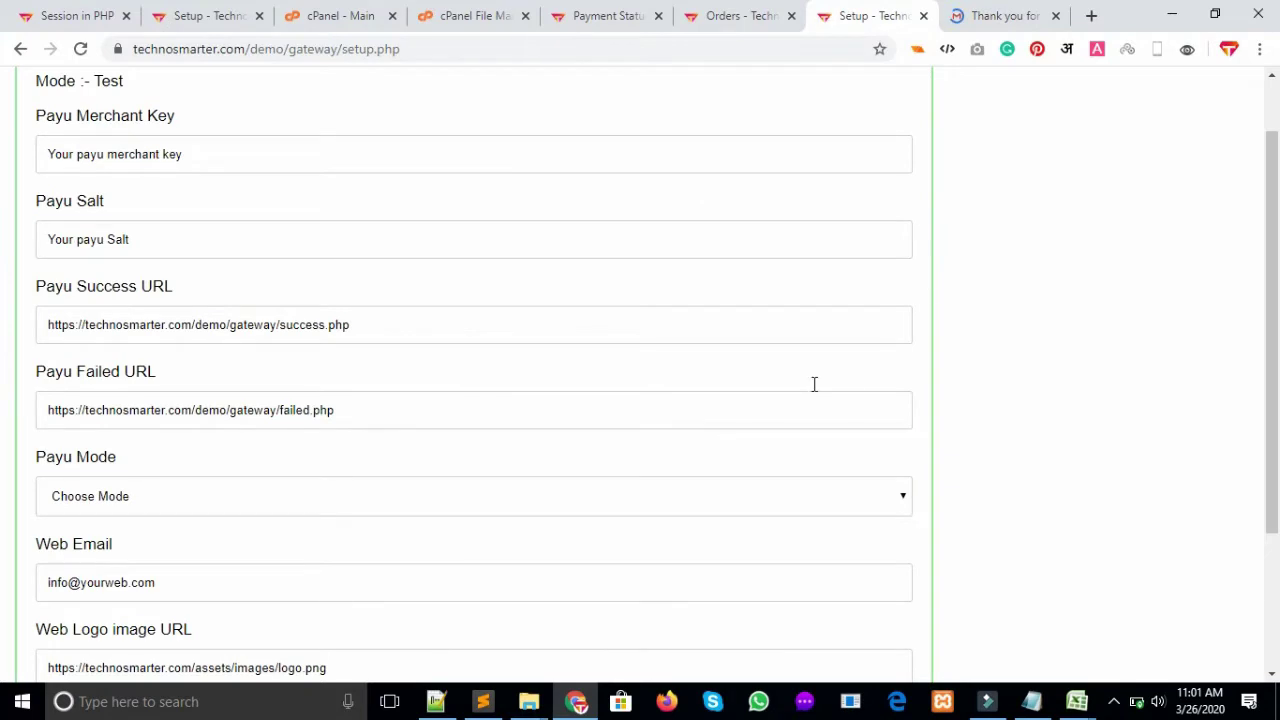
scroll(8, 315, down, 2)
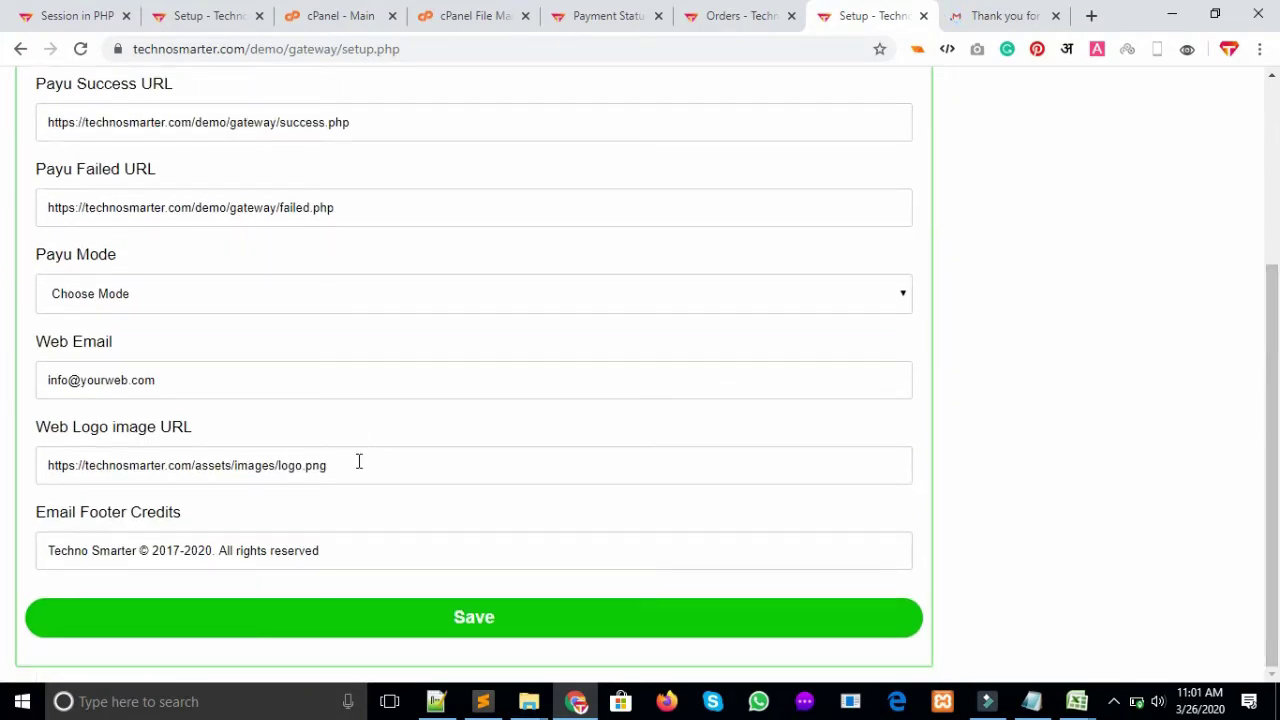
drag(359, 461, 2, 465)
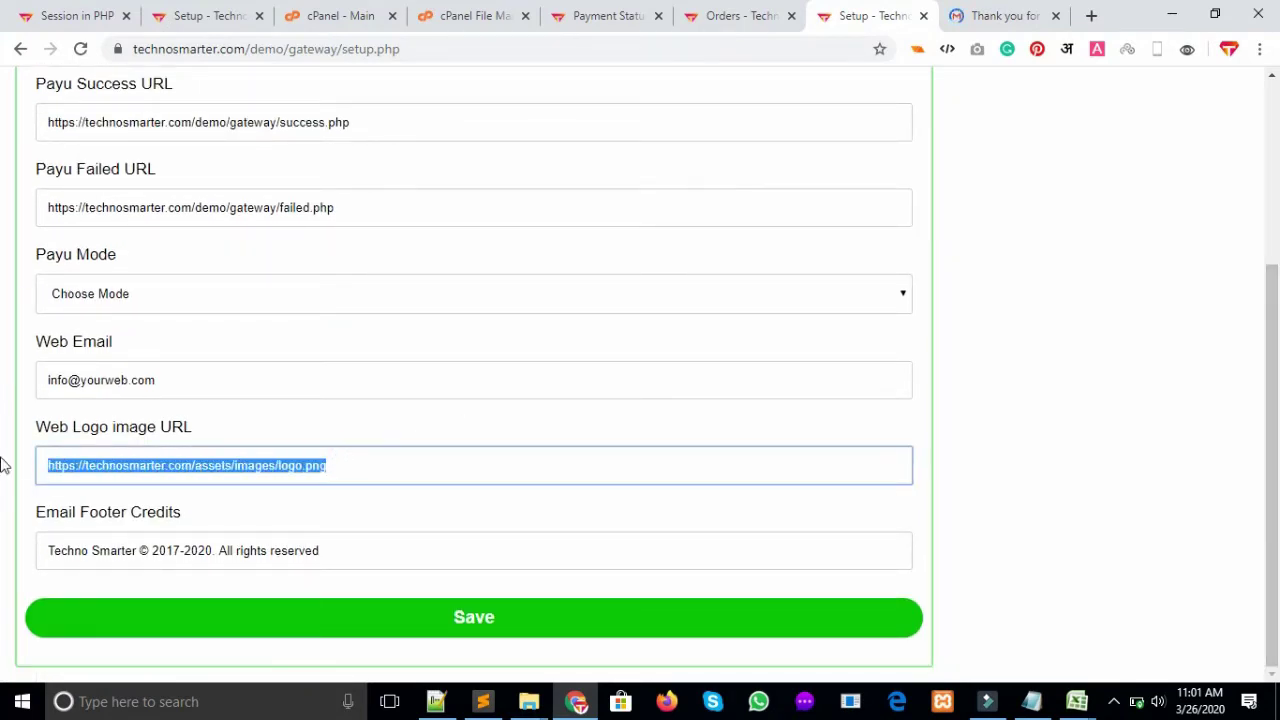
click(1010, 15)
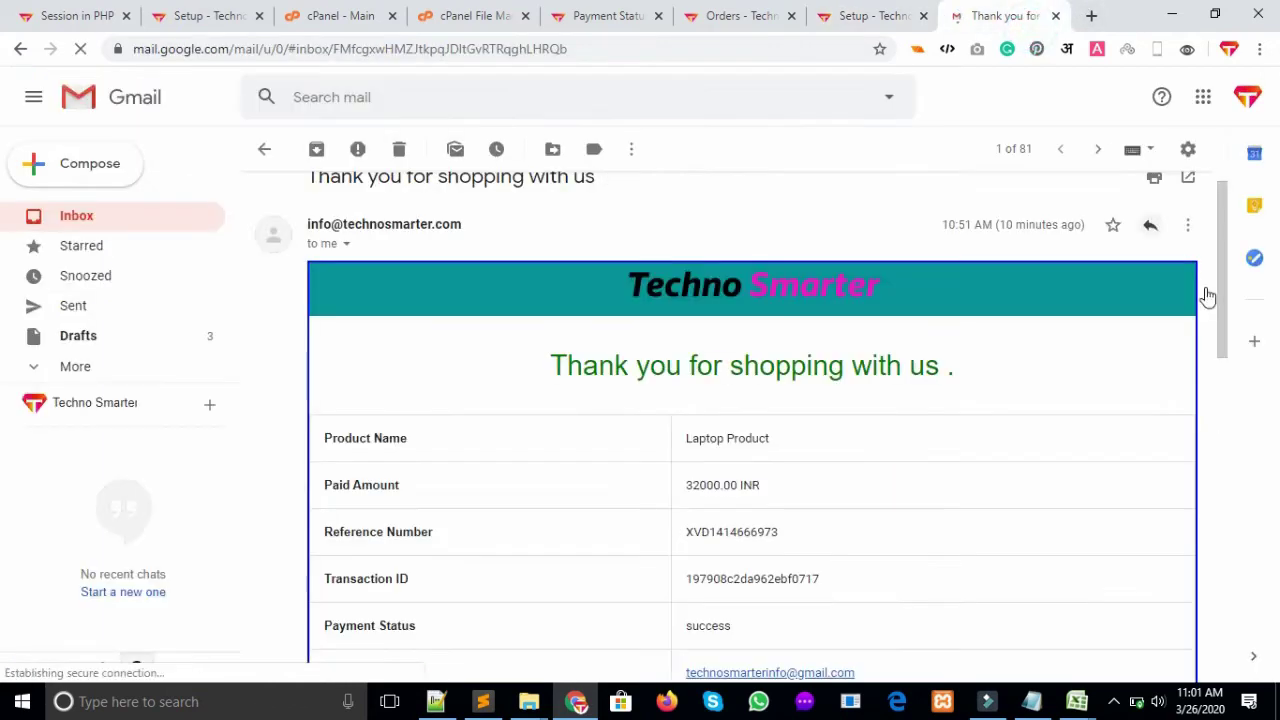
drag(1222, 282, 1223, 458)
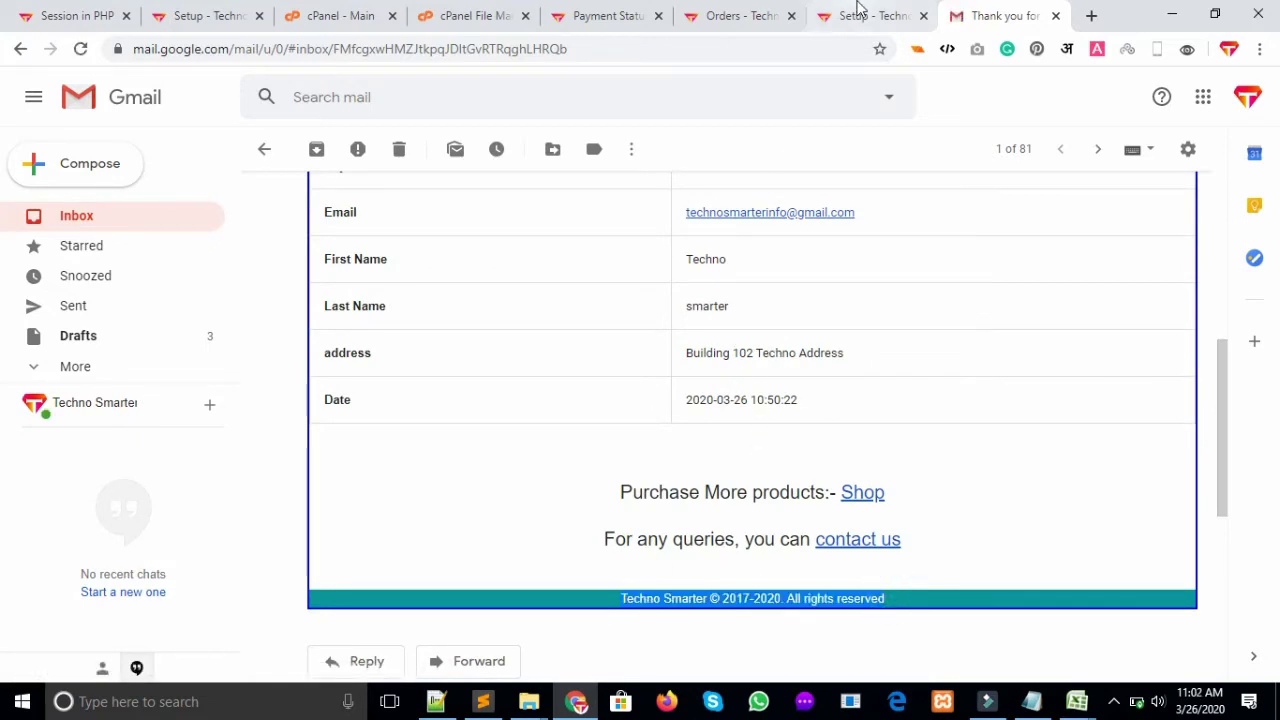
click(857, 16)
triple_click(347, 554)
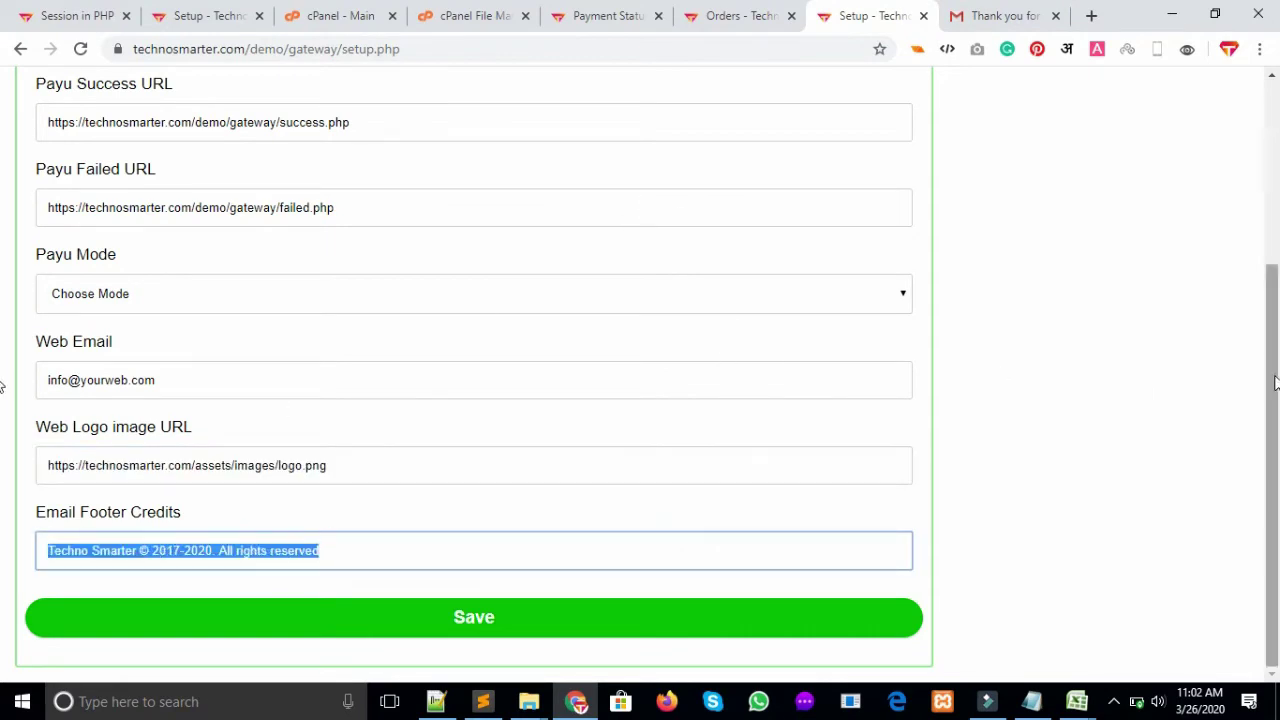
Set Payu Mode to Live and save the gateway setup
scroll(58, 152, up, 3)
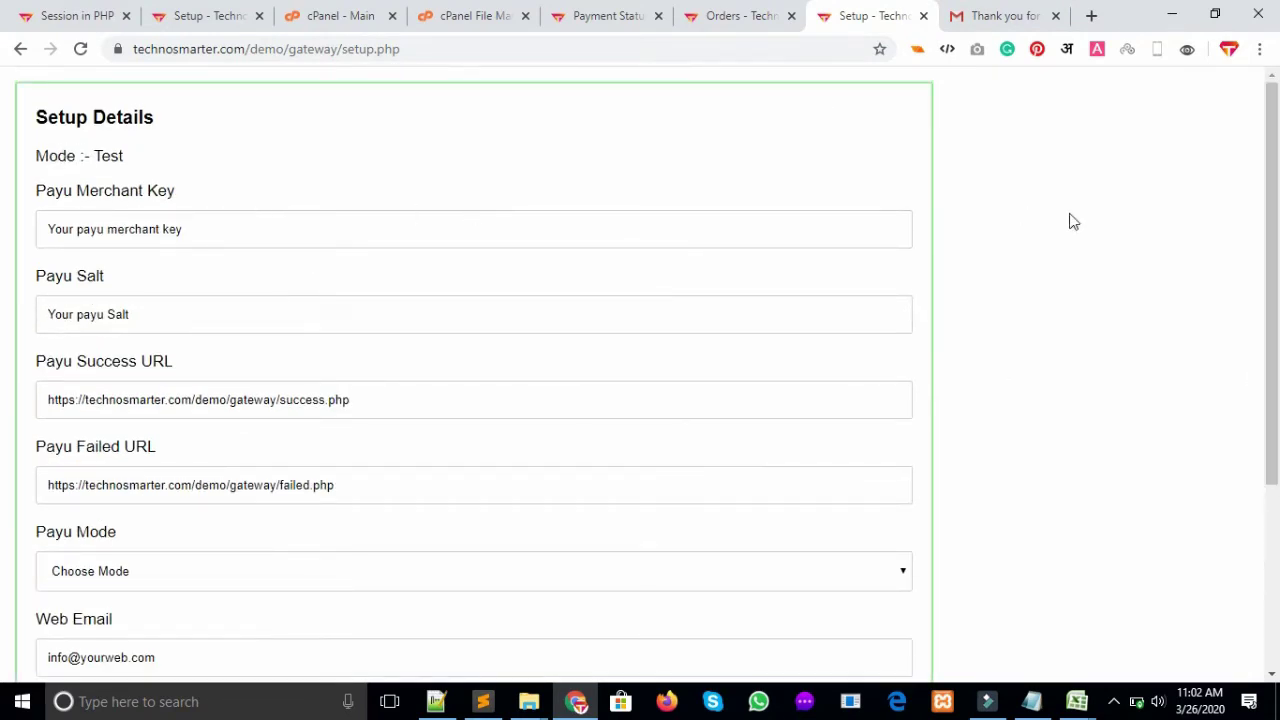
scroll(3, 206, down, 3)
scroll(3, 200, up, 3)
scroll(3, 510, down, 3)
click(853, 293)
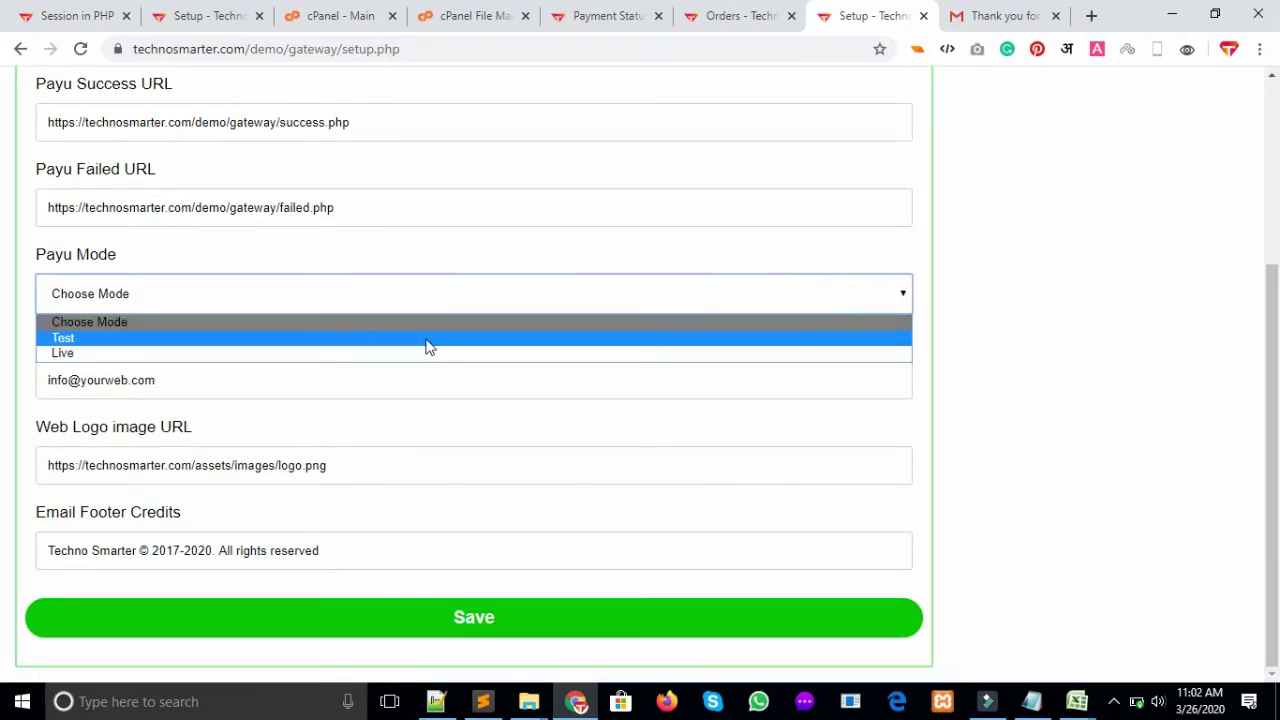
click(290, 353)
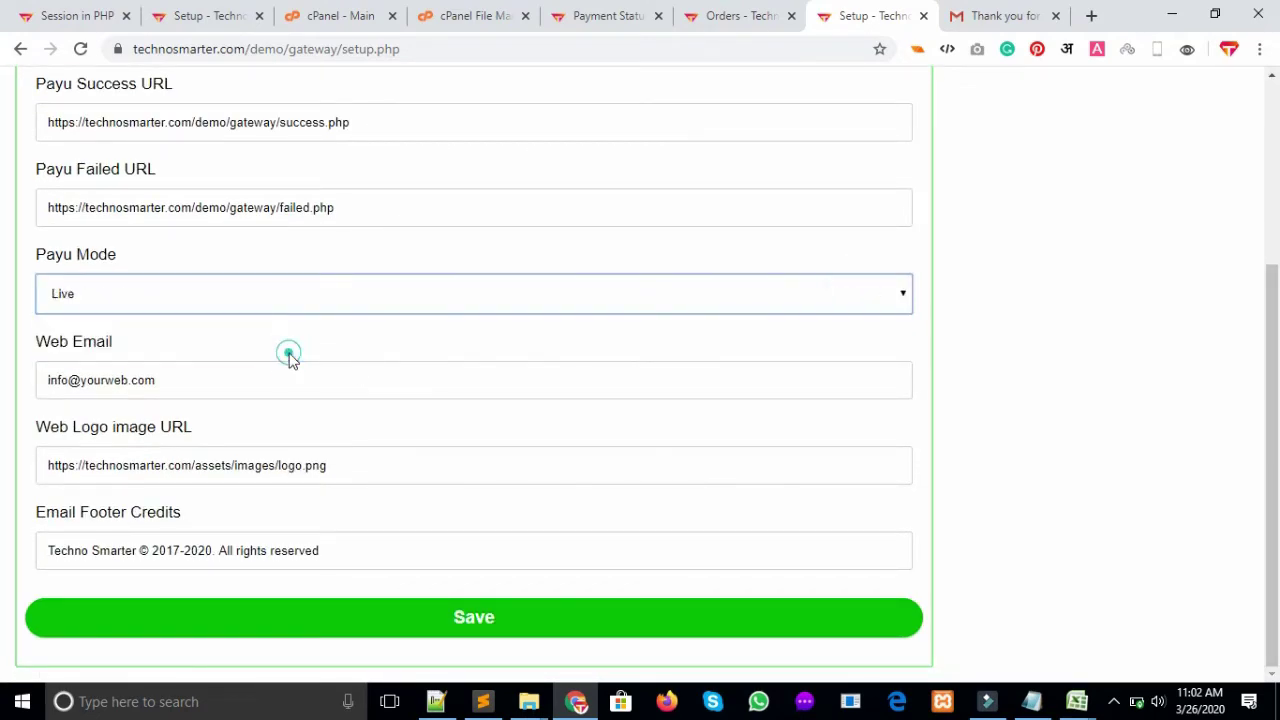
click(490, 627)
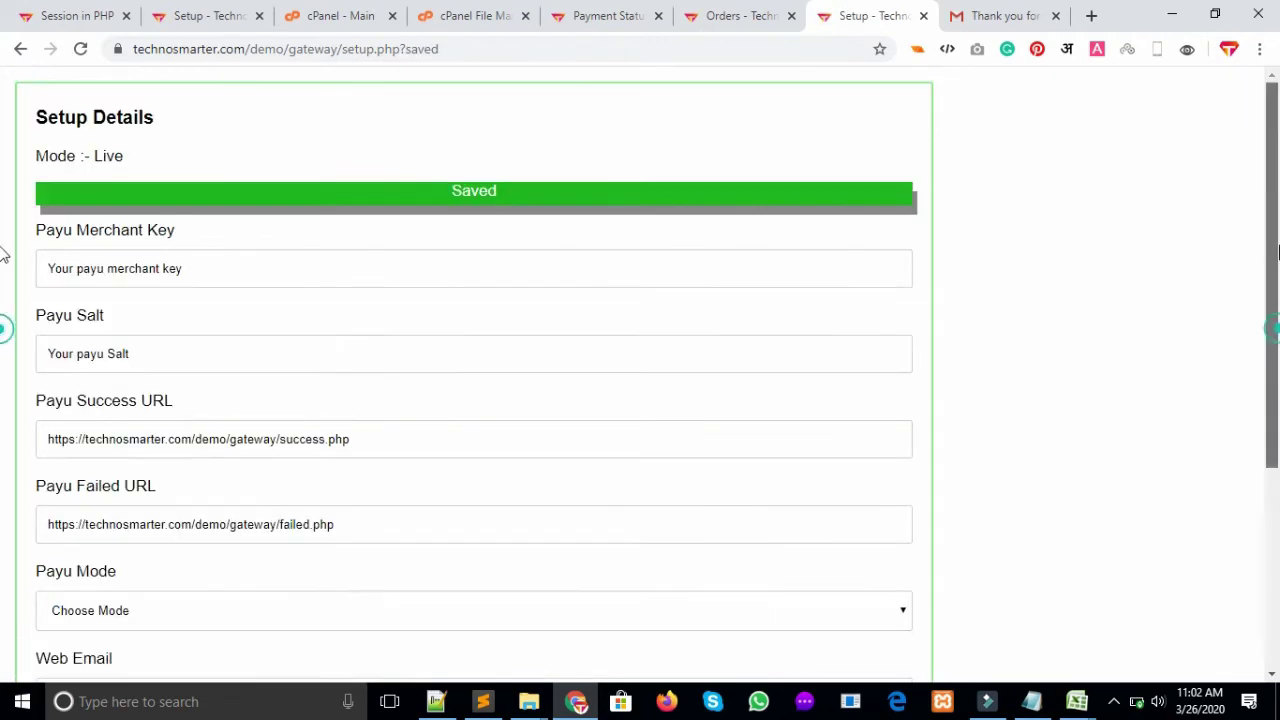
Switch Payu Mode back to Test and save the setup again
drag(128, 162, 29, 157)
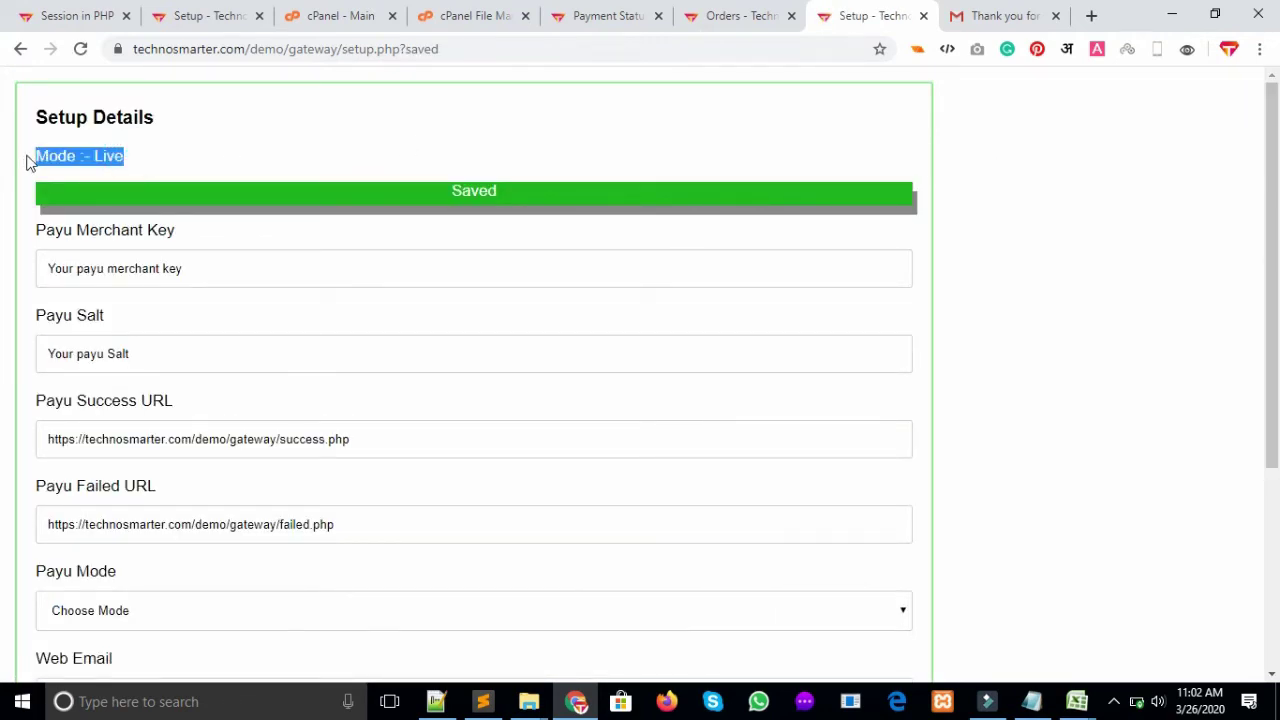
drag(1272, 148, 1276, 428)
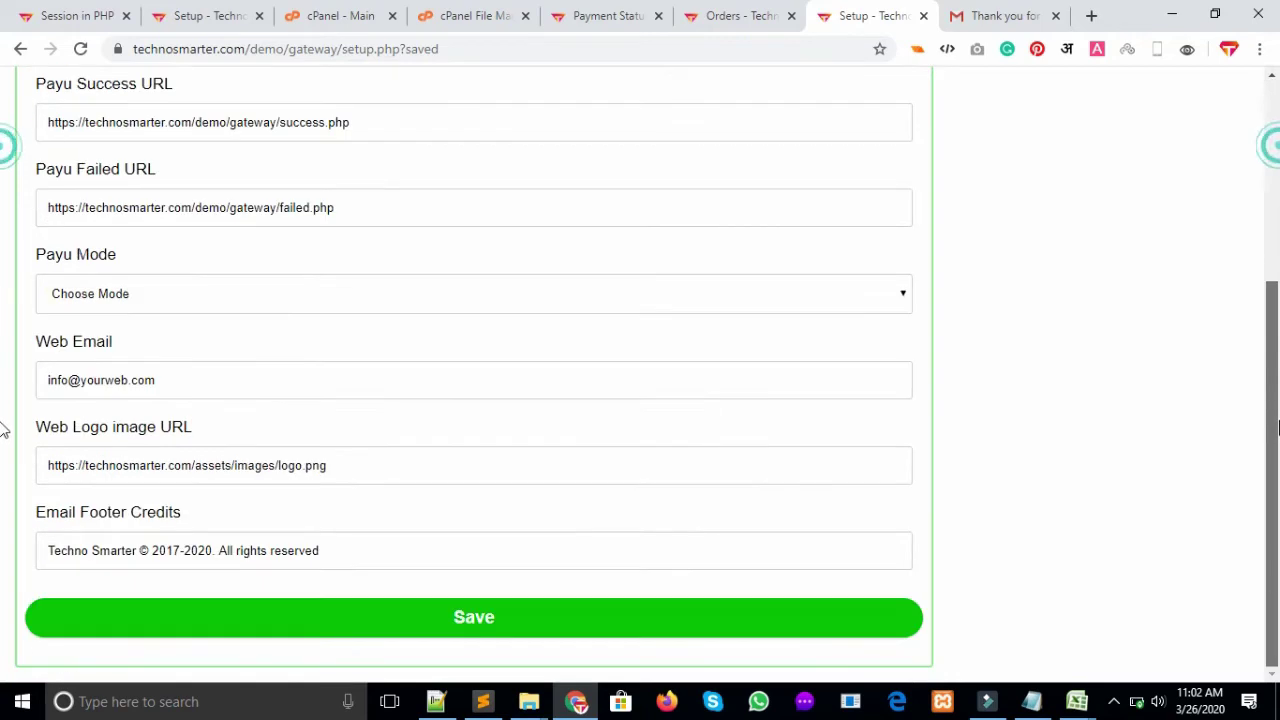
click(690, 293)
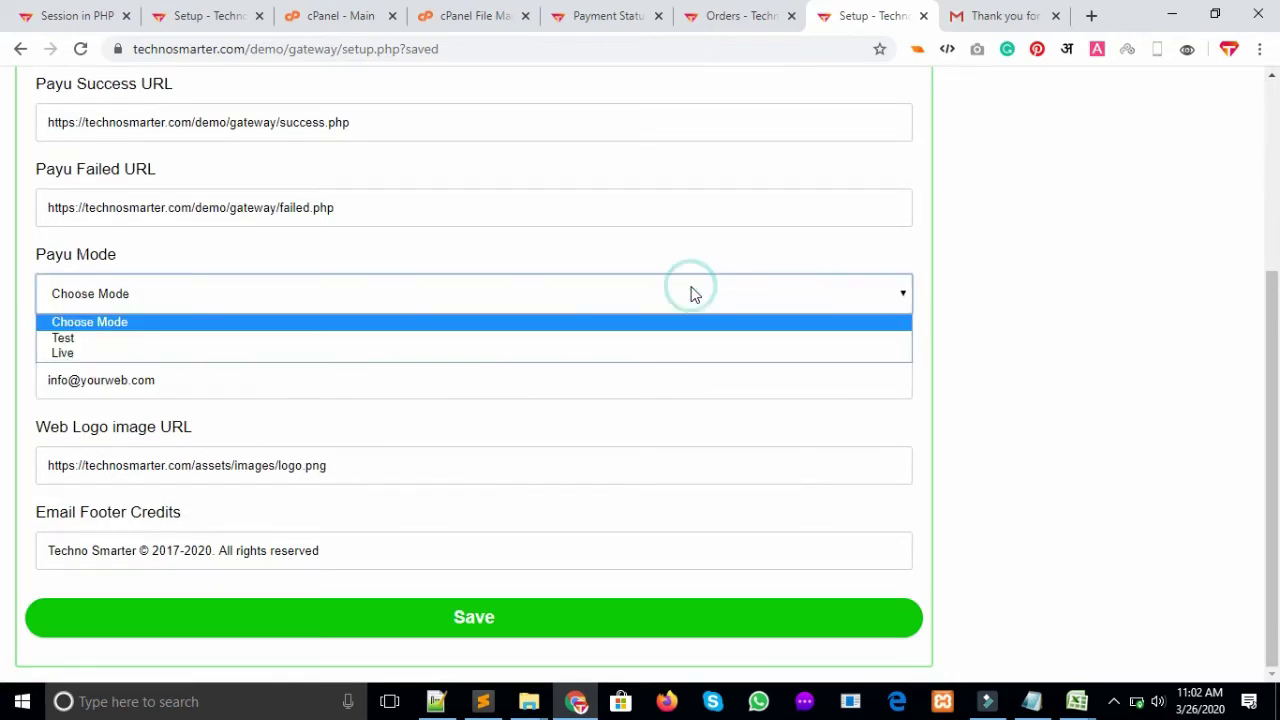
click(595, 338)
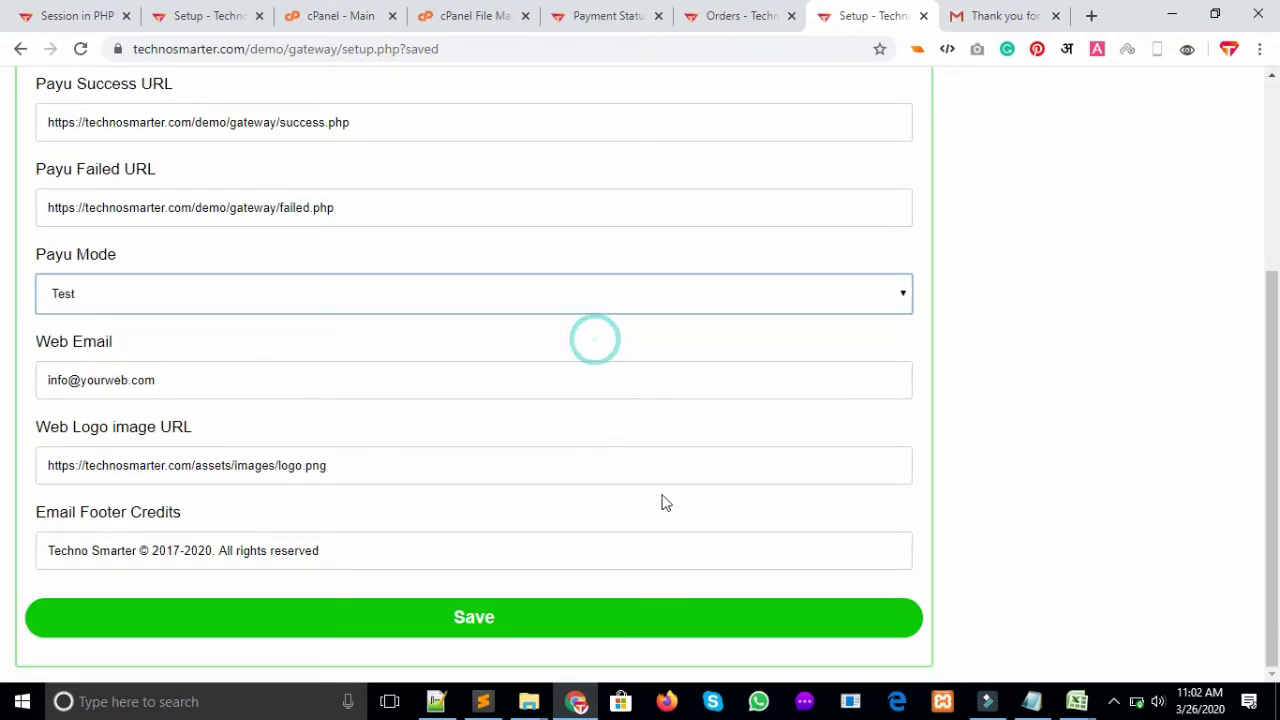
click(512, 627)
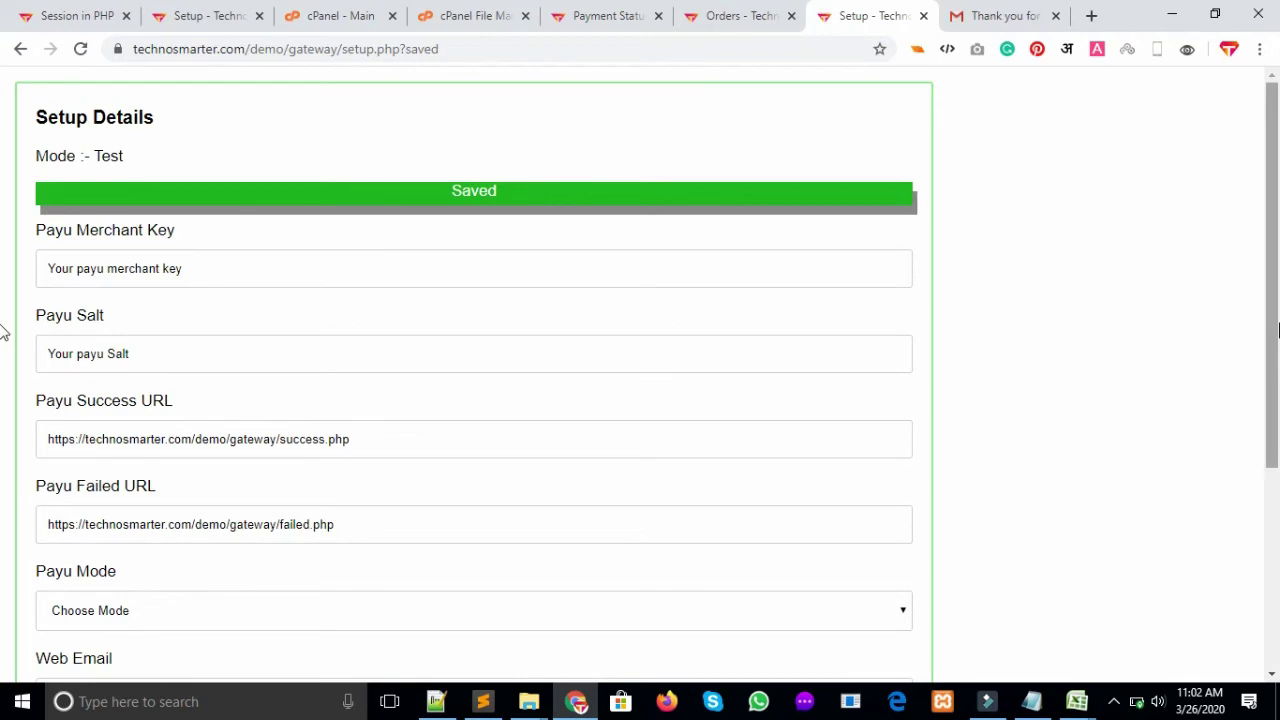
click(740, 15)
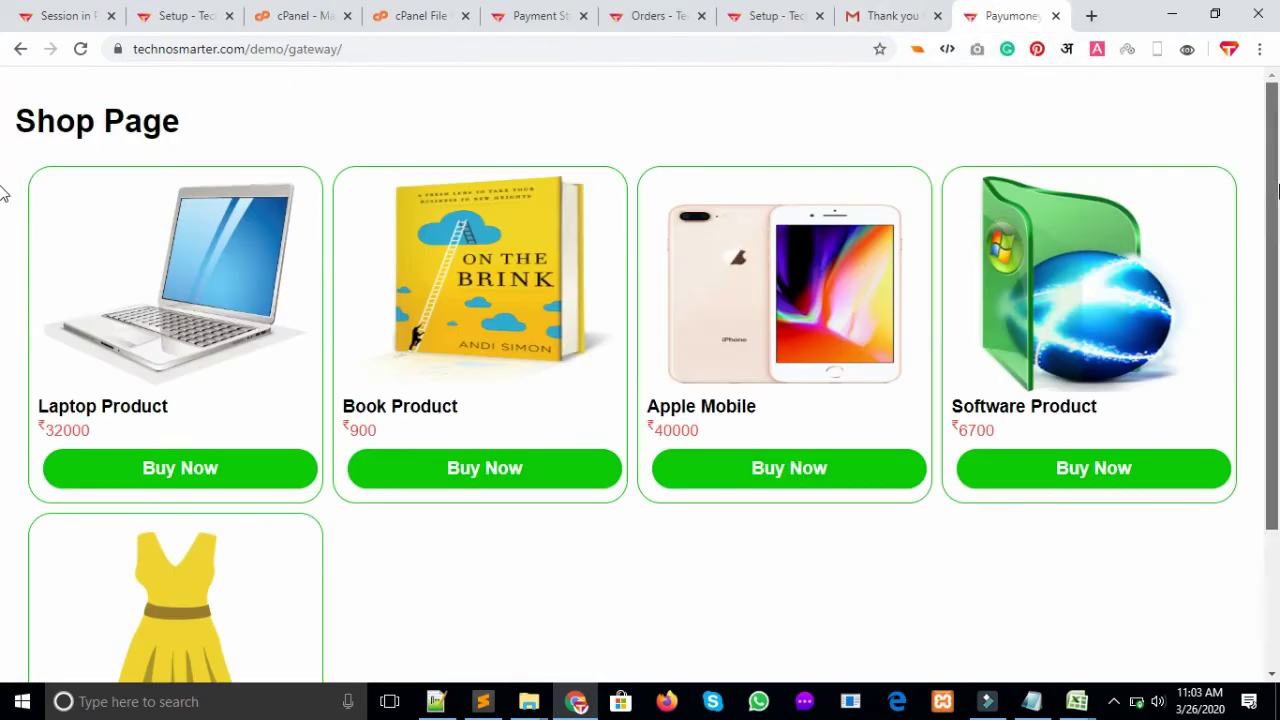
Buy the Apple Mobile, enter the buyer's phone number and address, and submit for payment
scroll(3, 360, down, 2)
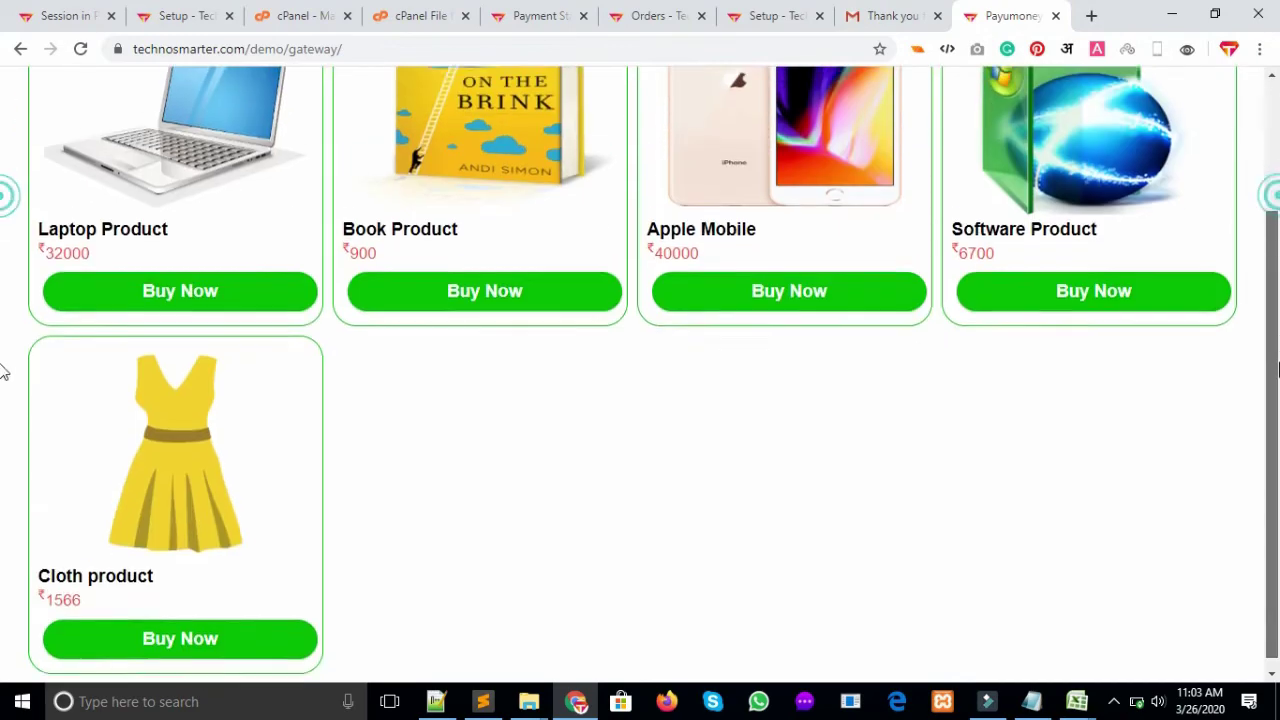
scroll(3, 300, up, 1)
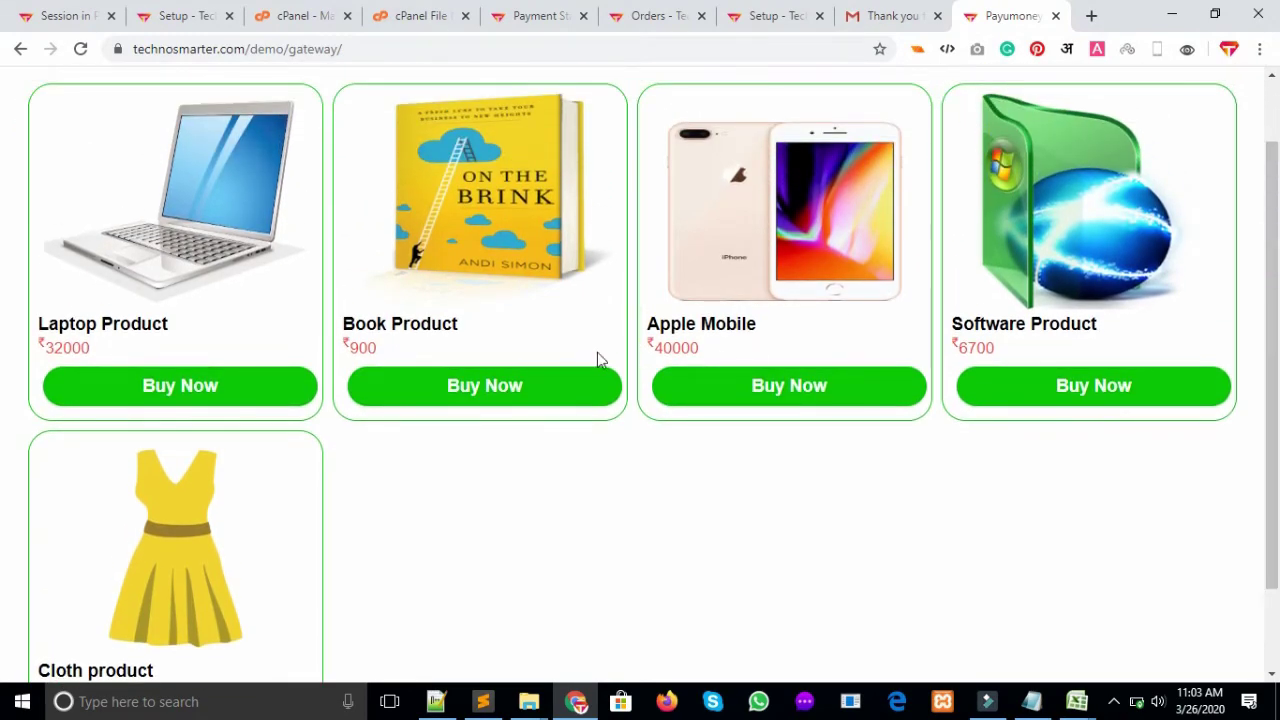
click(735, 393)
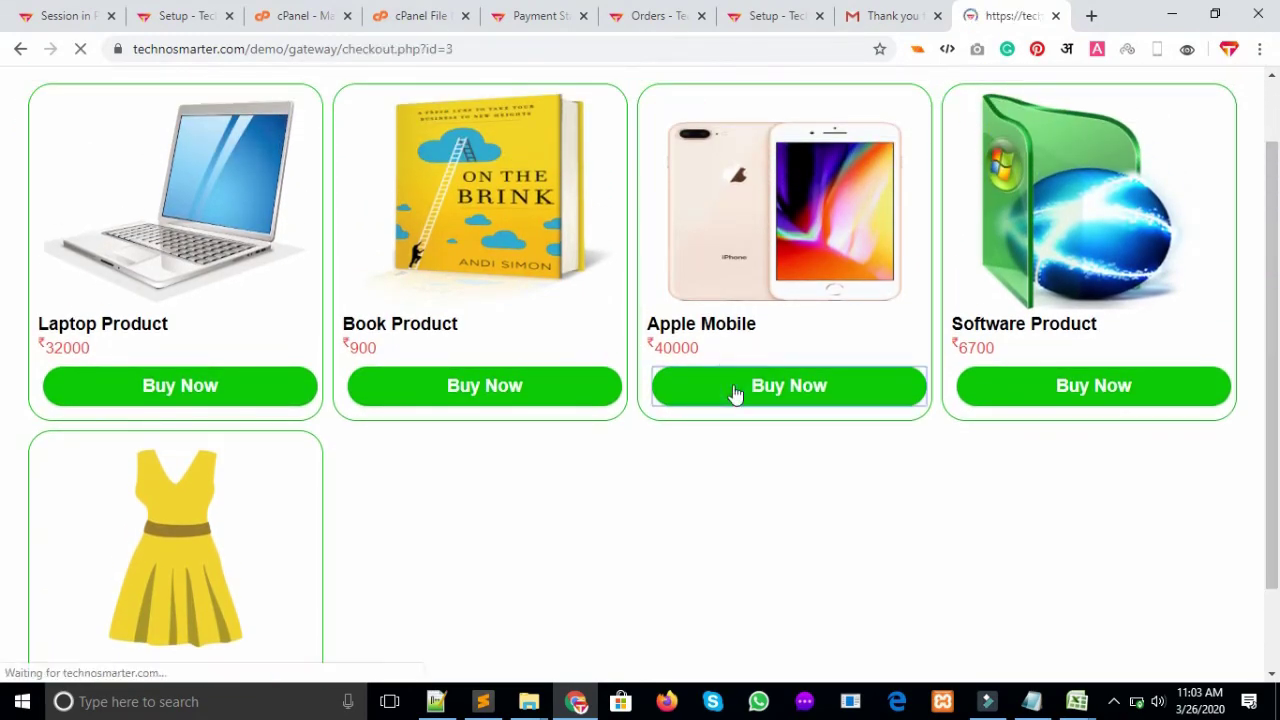
scroll(3, 360, down, 2)
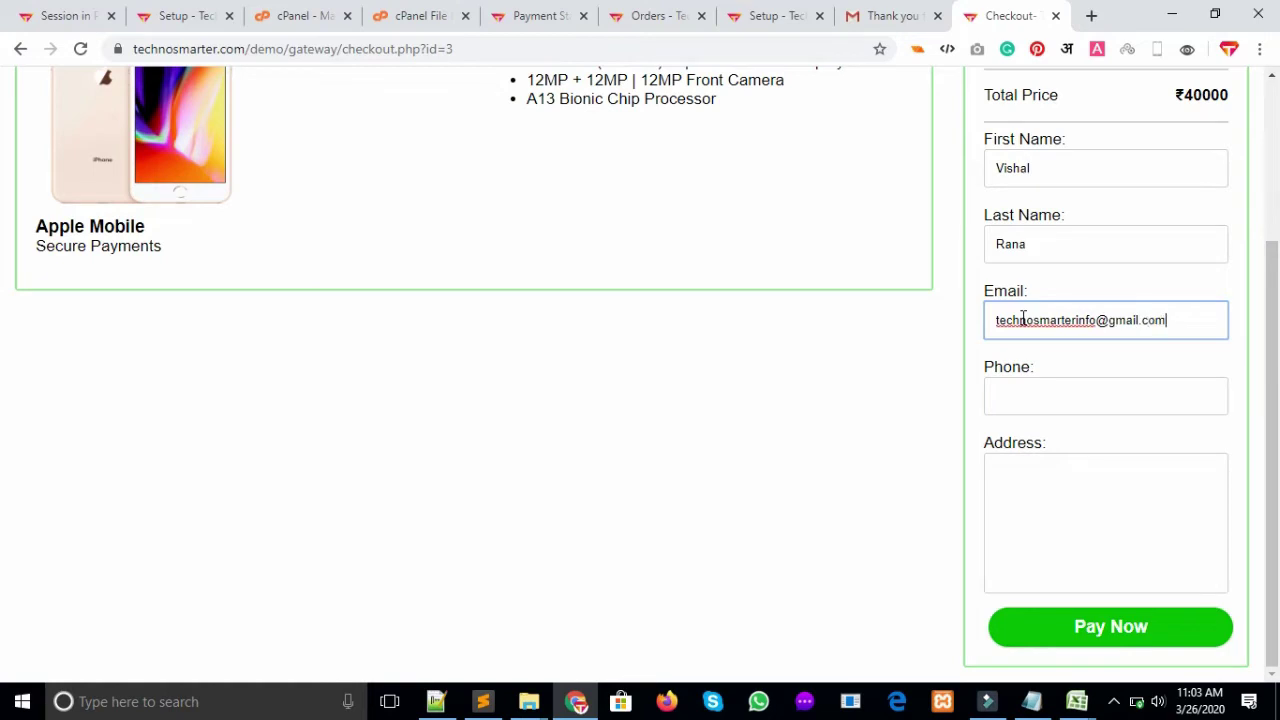
click(1088, 390)
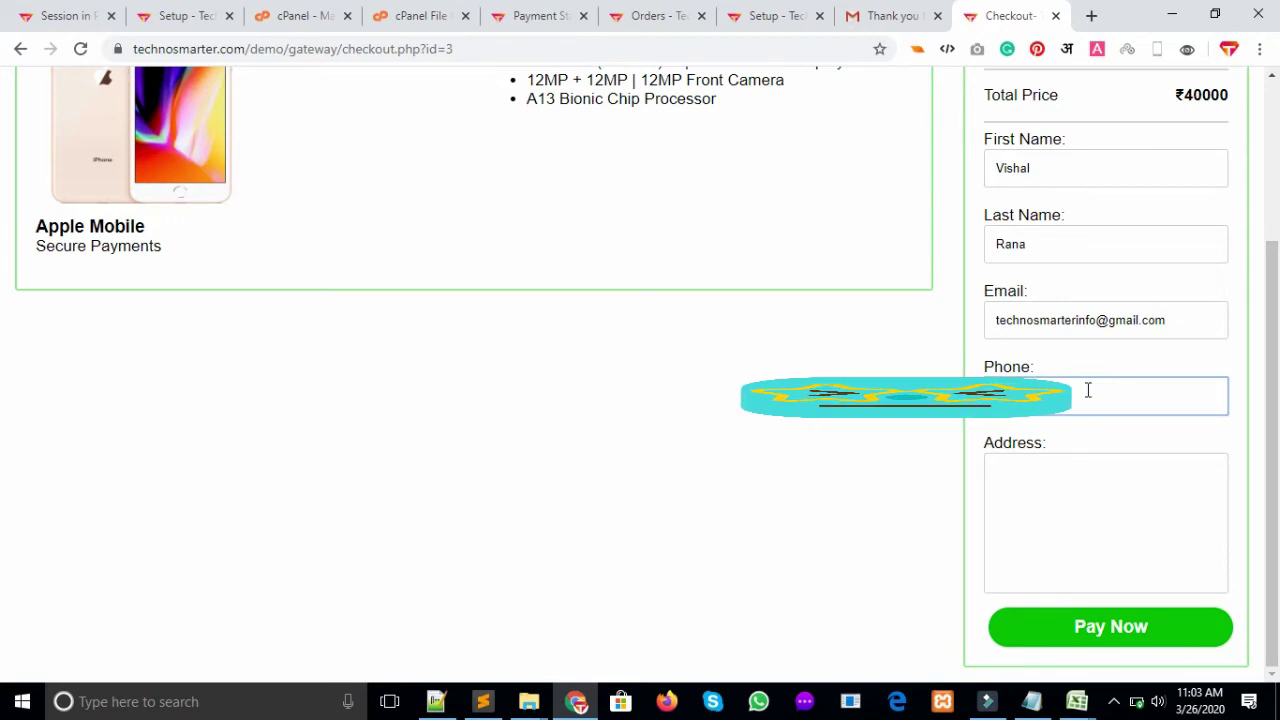
click(1103, 482)
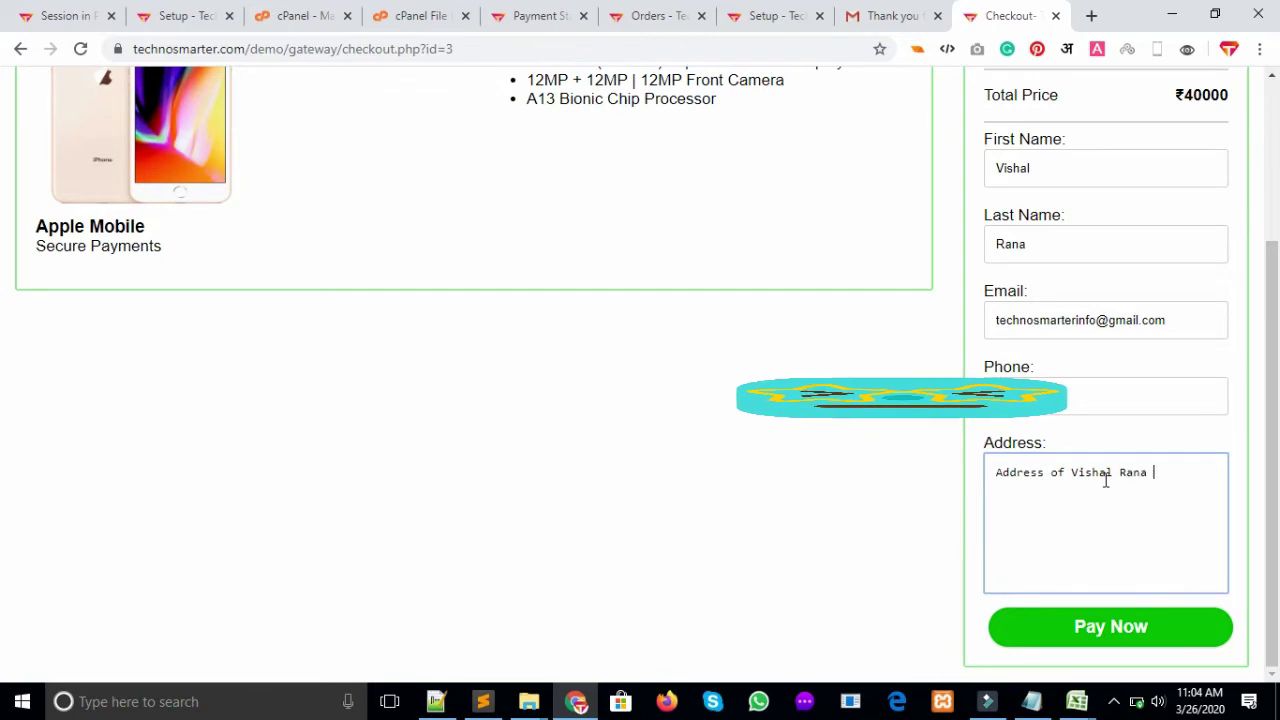
click(1117, 630)
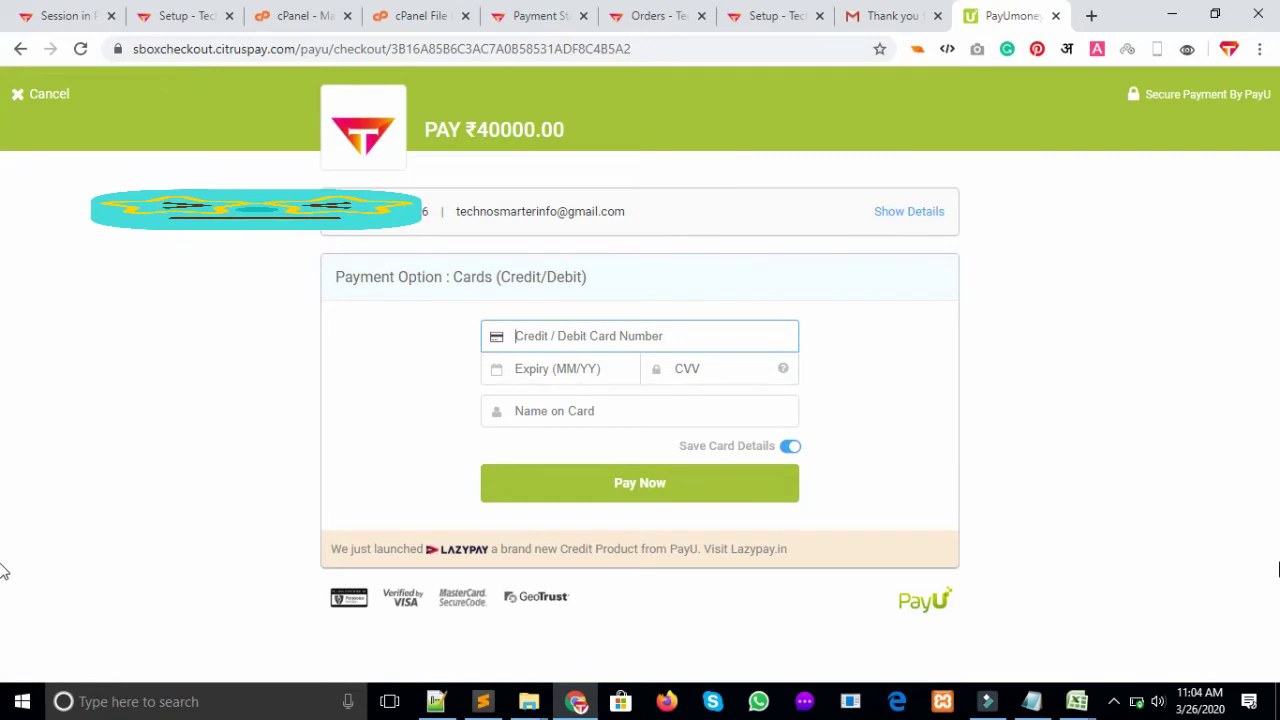
Copy the test card number from the saved details and paste it into the card number field
click(1031, 701)
click(529, 340)
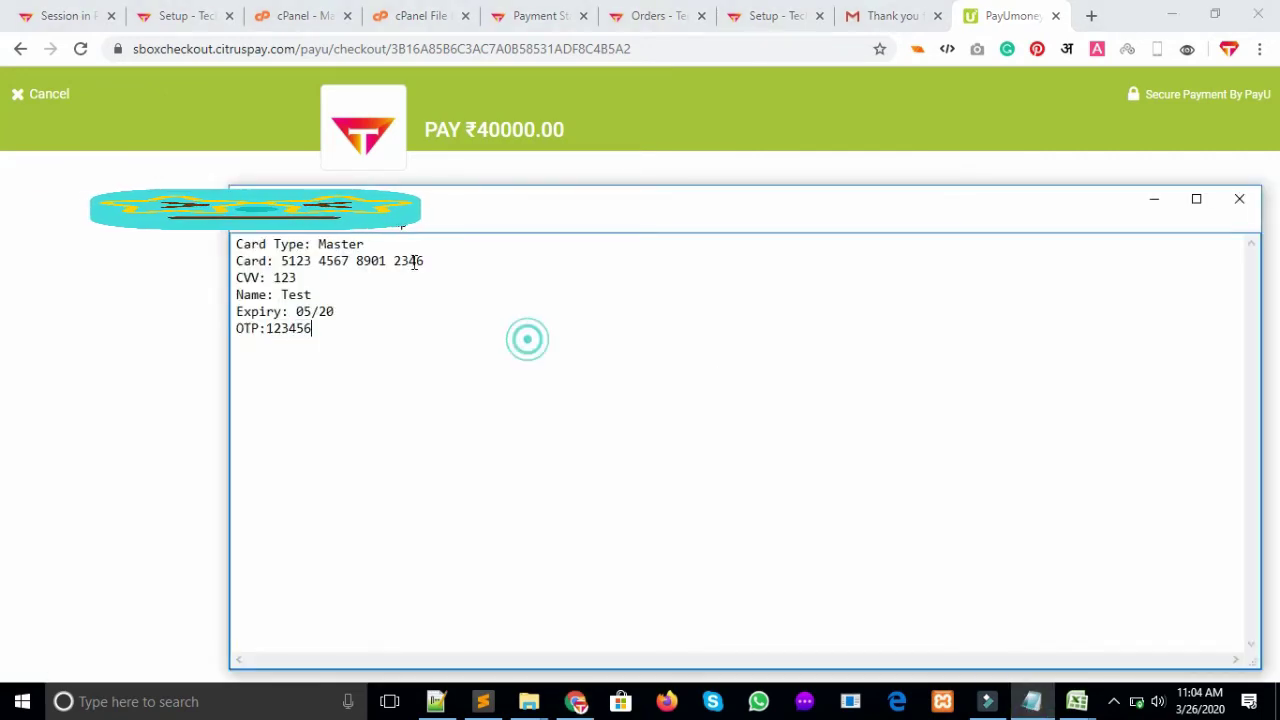
drag(430, 260, 279, 259)
key(ctrl+c)
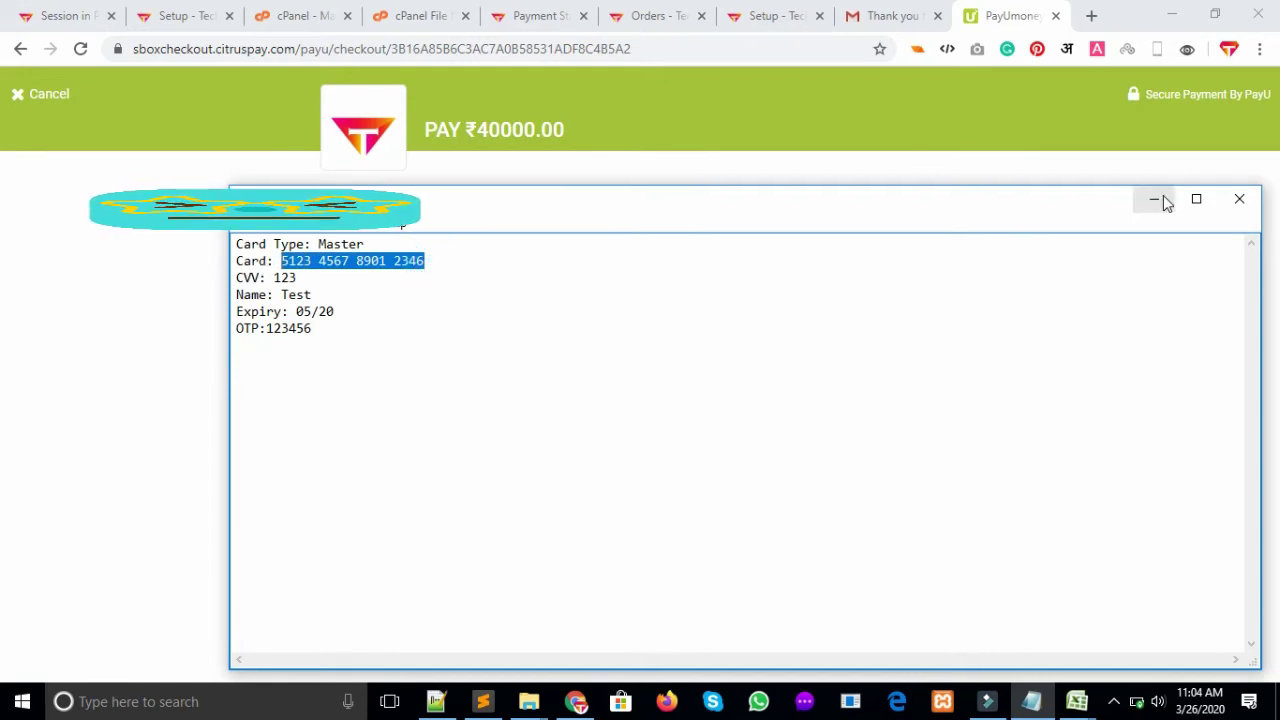
click(1155, 200)
click(524, 331)
key(ctrl+v)
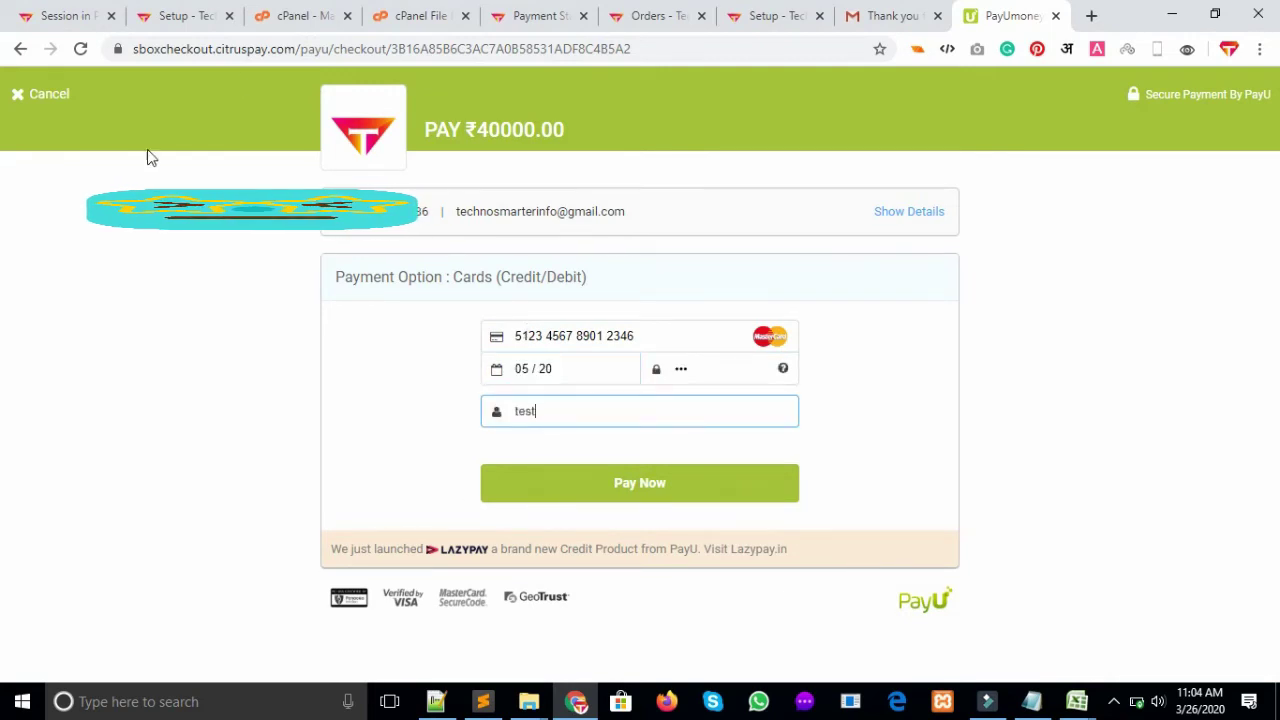
Submit the card payment and confirm the OTP to complete the ₹40000 payment
click(626, 503)
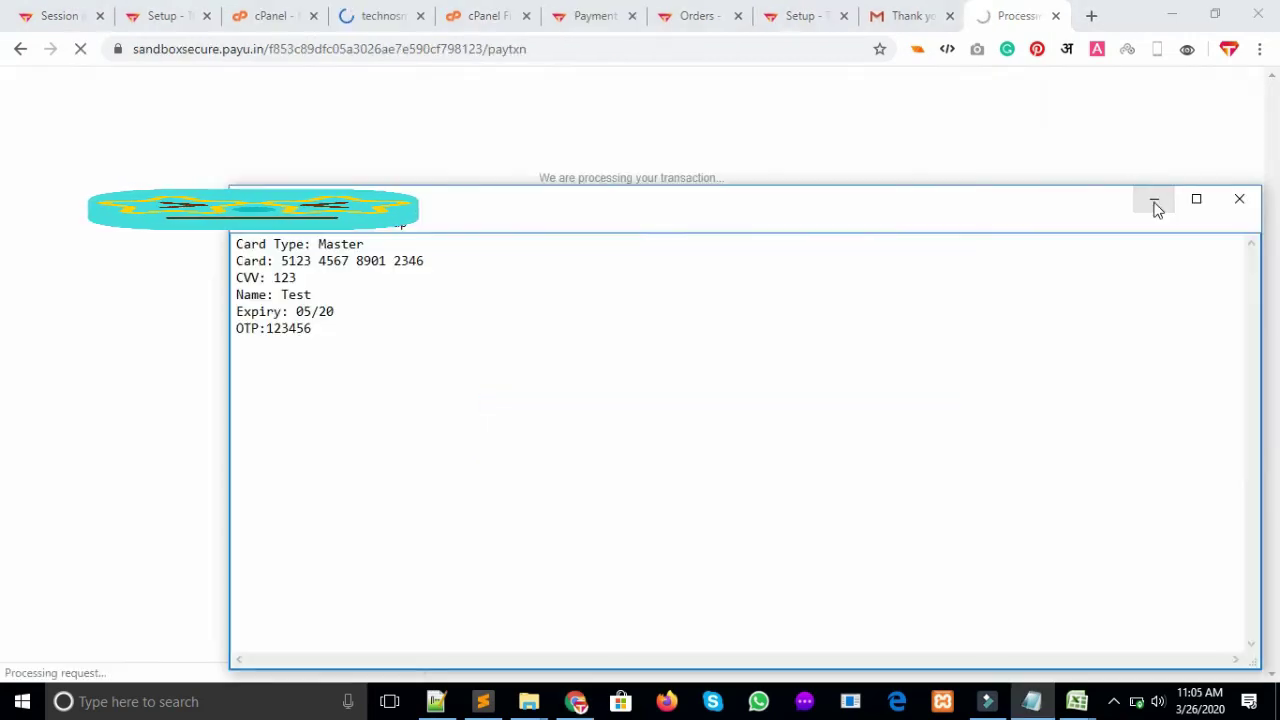
click(1155, 200)
click(606, 272)
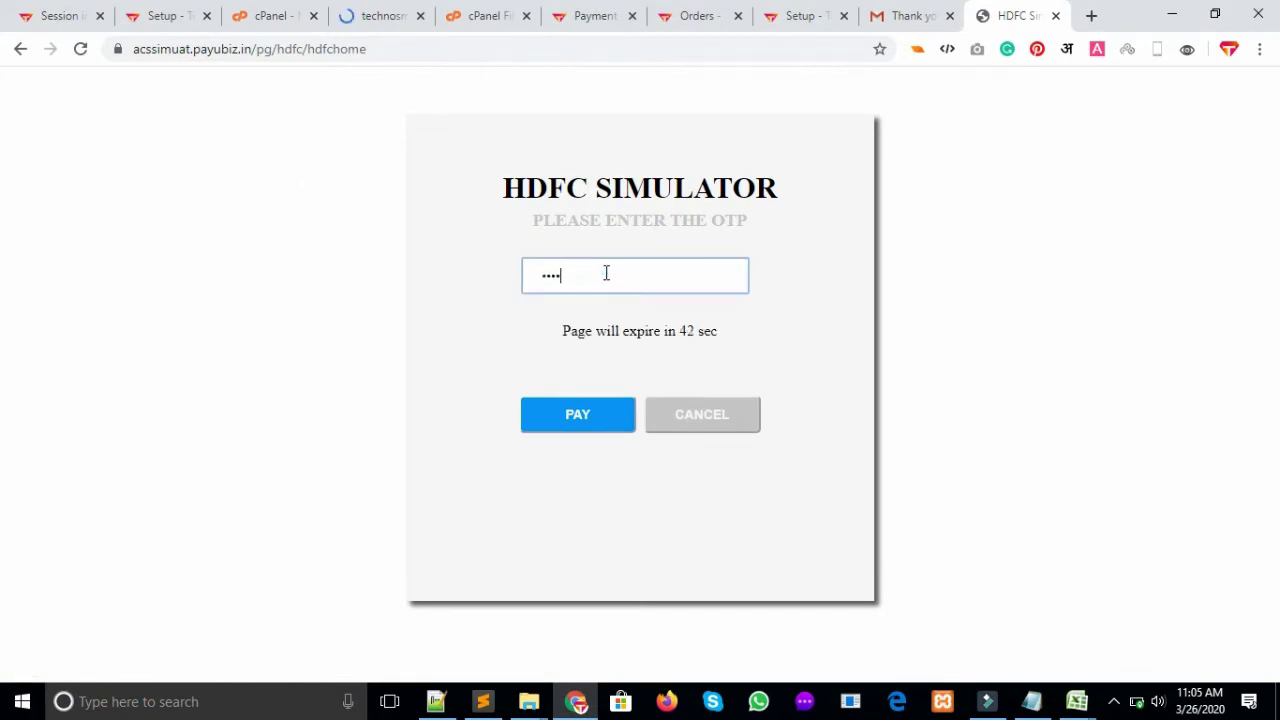
click(553, 424)
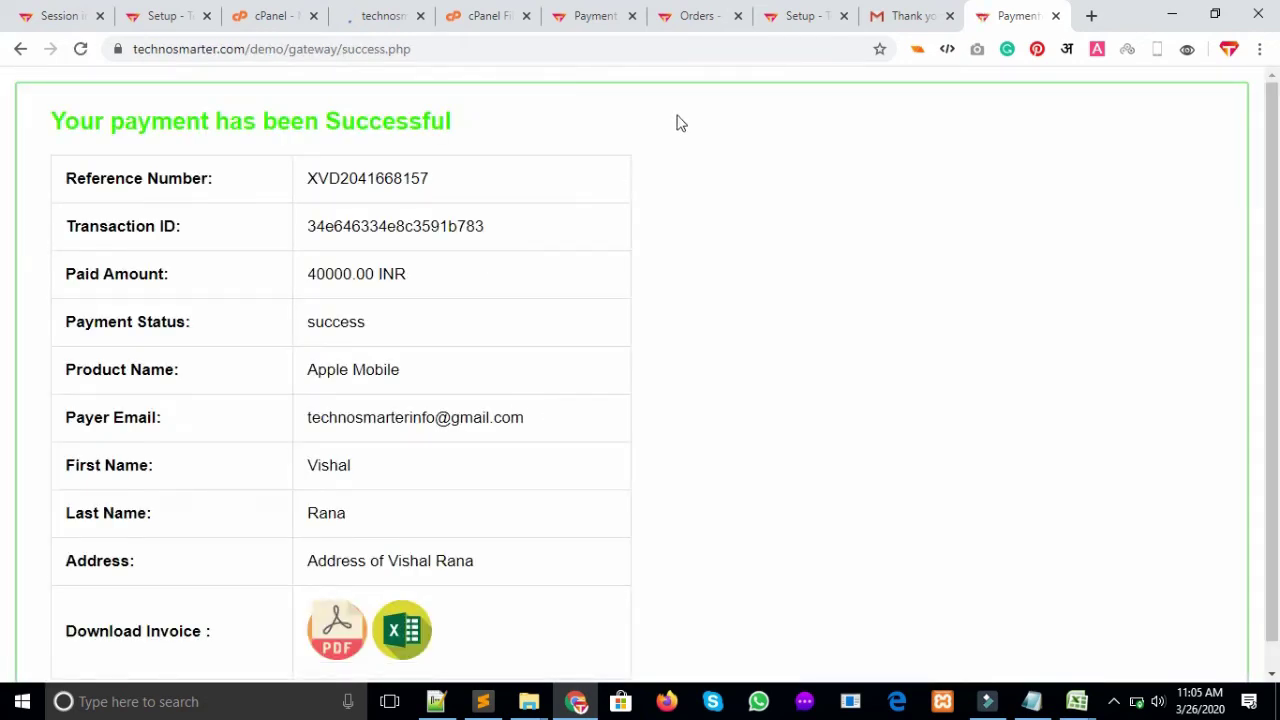
Close the leftover loading tab and reload the Shop Orders page
click(419, 17)
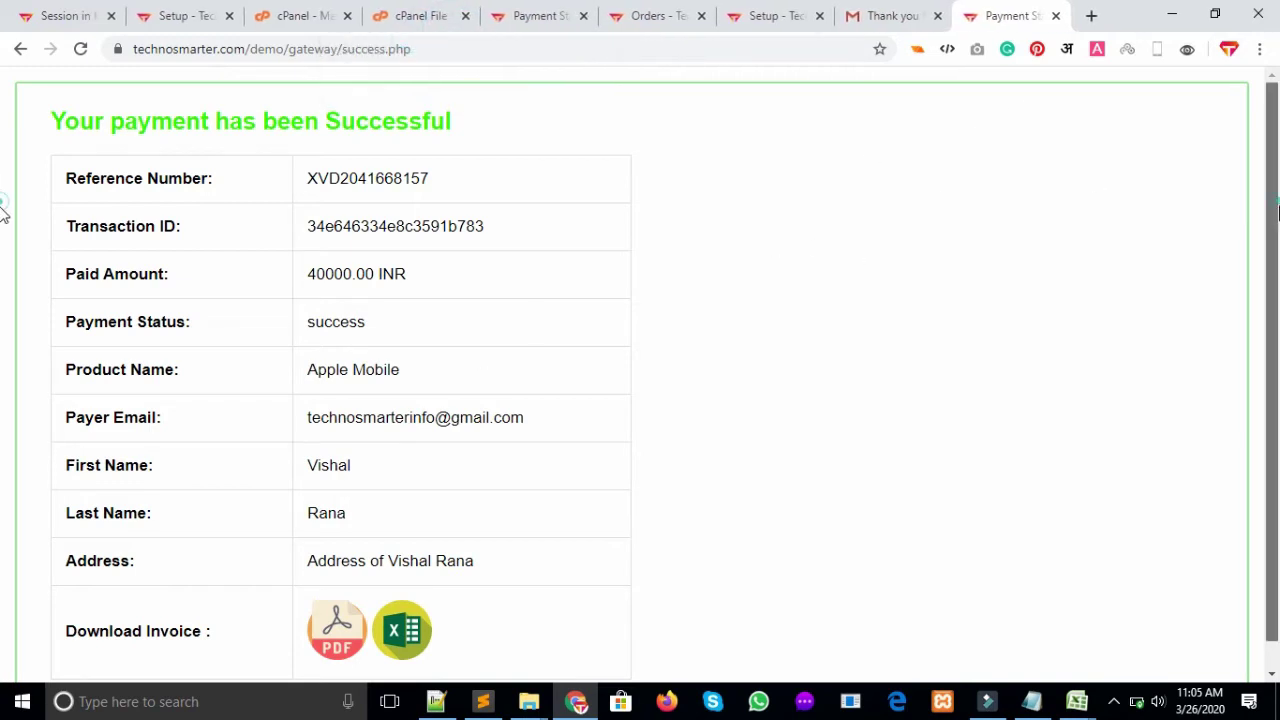
scroll(6, 210, down, 1)
scroll(6, 210, up, 1)
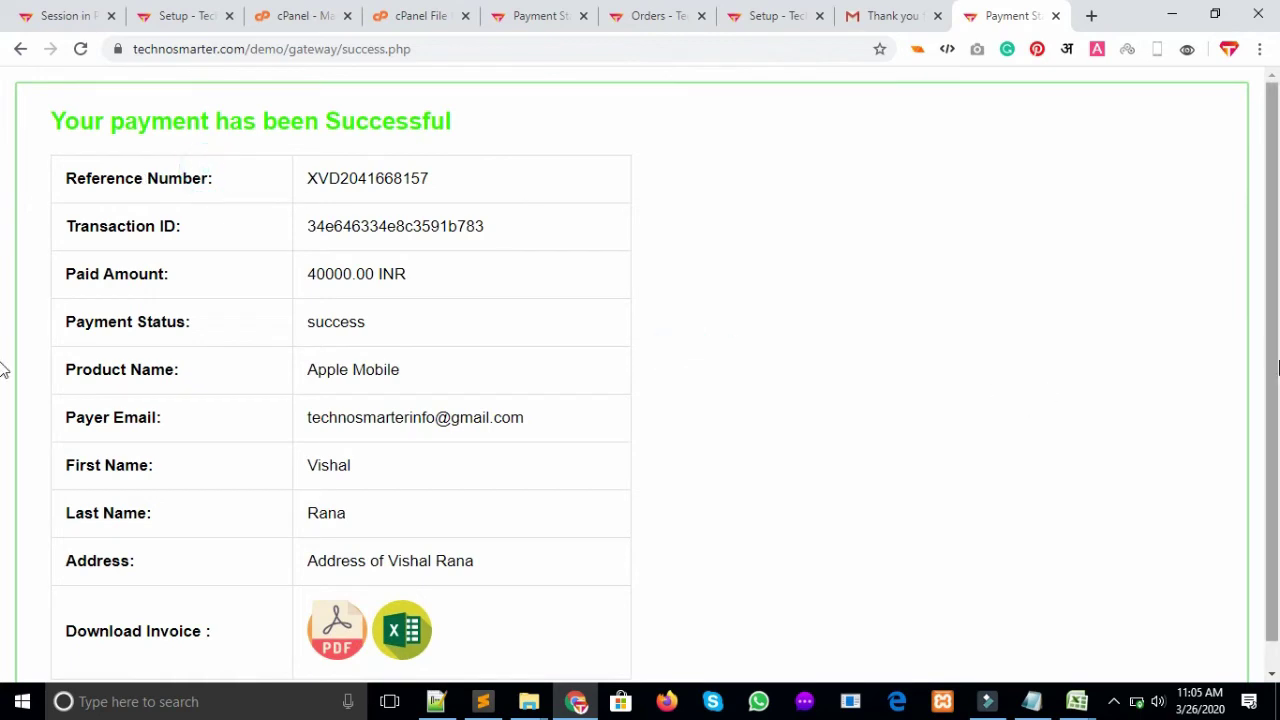
scroll(3, 362, down, 1)
click(645, 12)
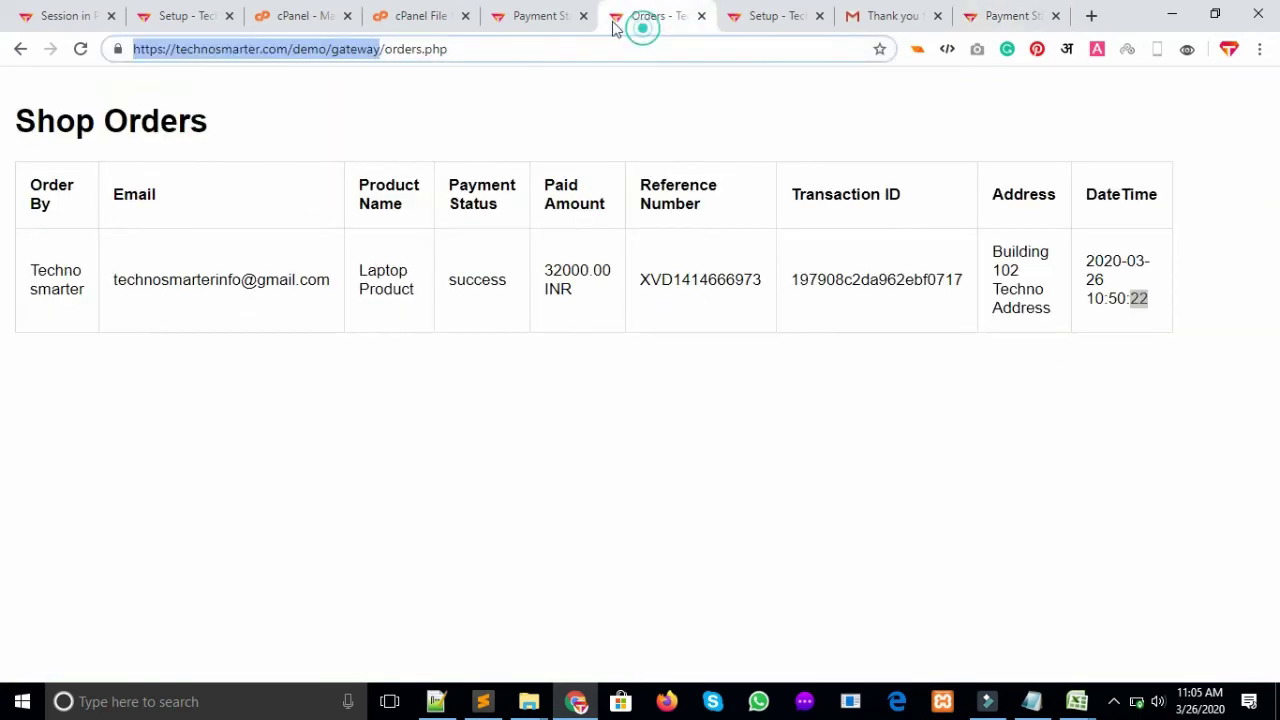
click(551, 49)
key(Return)
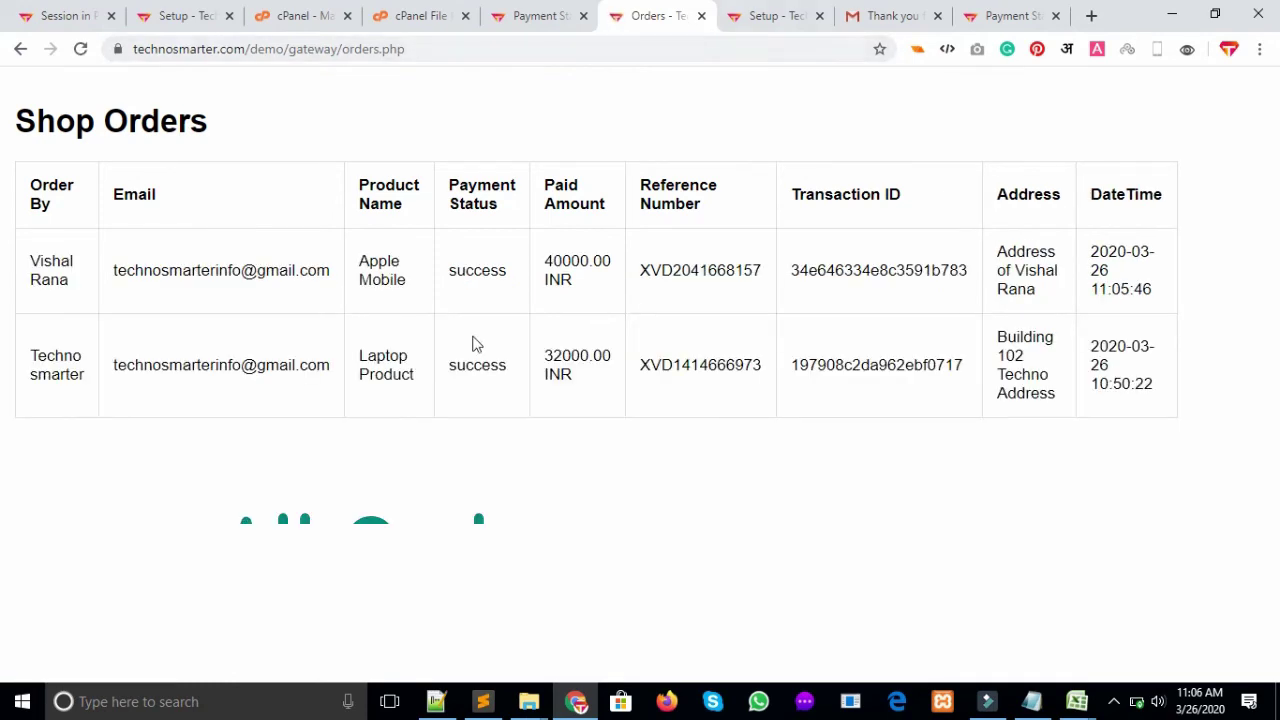
Point out the new Apple Mobile order's buyer, success status and both orders' paid amounts
drag(183, 350, 526, 371)
click(523, 365)
drag(66, 281, 22, 265)
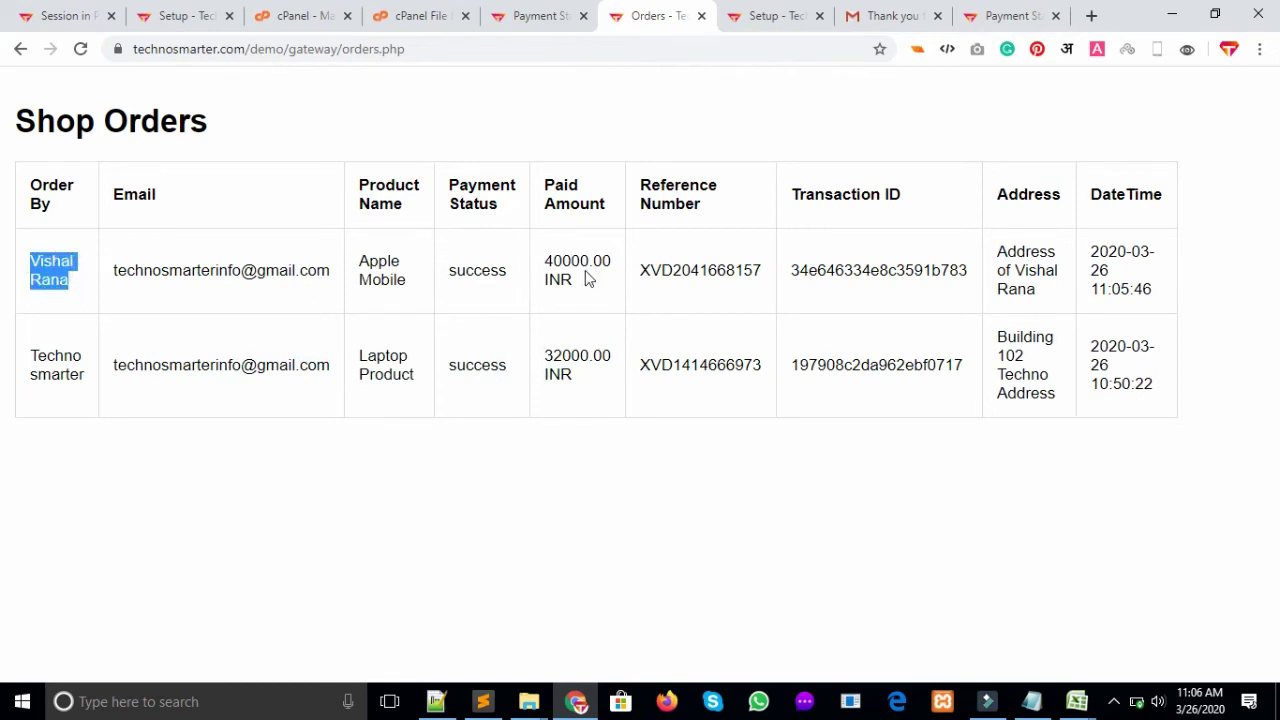
drag(525, 272, 477, 265)
drag(561, 260, 722, 355)
click(1103, 292)
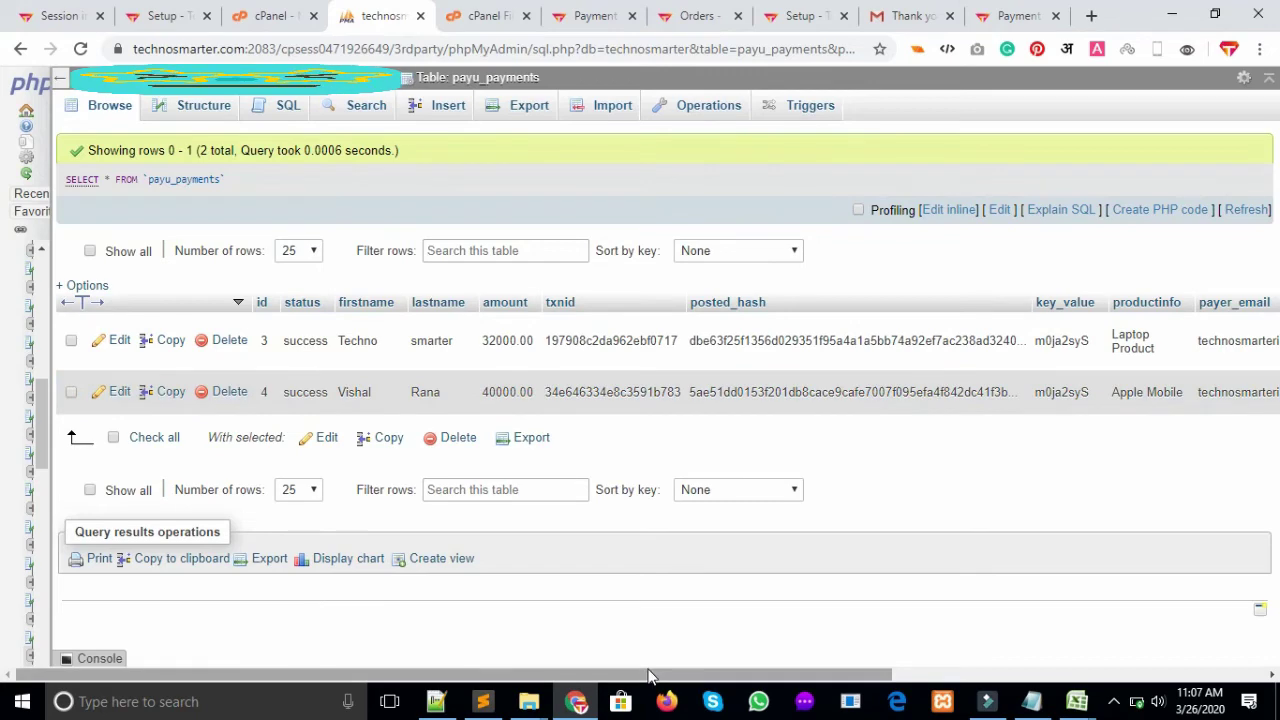
Scroll the payu_payments table horizontally to view all its columns
scroll(652, 668, right, 5)
scroll(658, 660, left, 5)
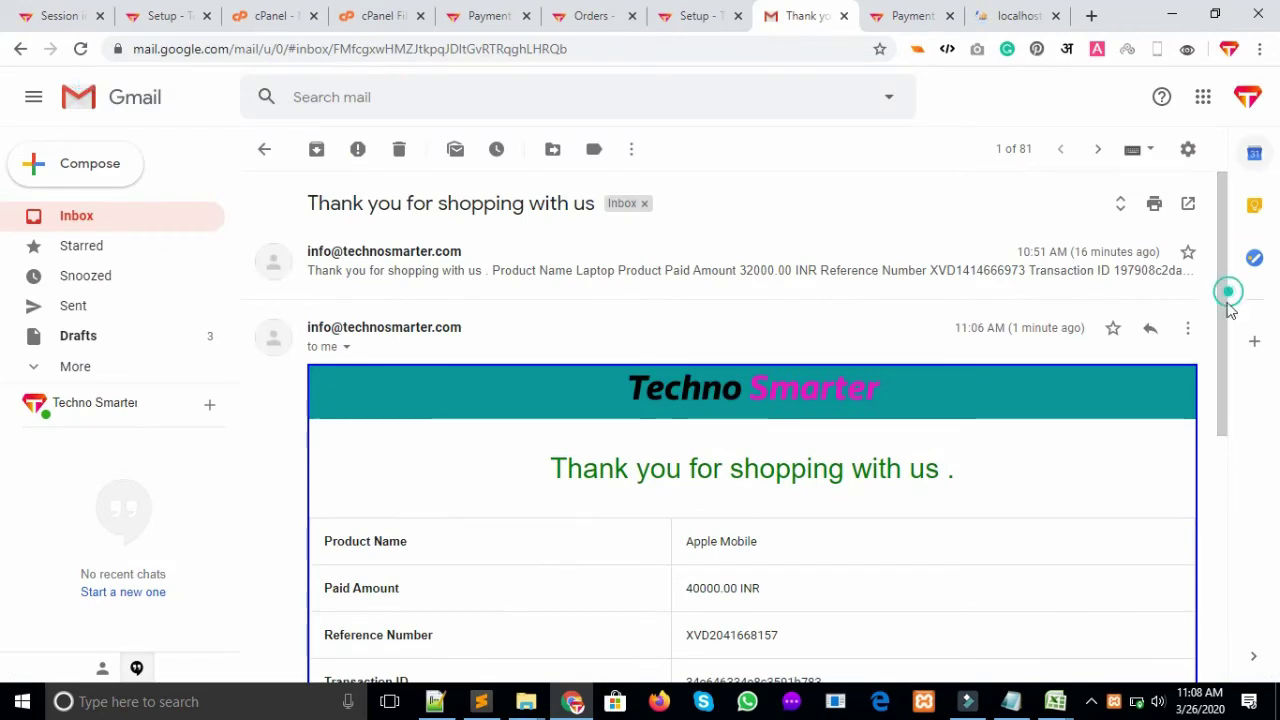
Scroll through the Apple Mobile order confirmation email in Gmail
drag(1220, 333, 1219, 581)
scroll(771, 334, down, 3)
click(1219, 460)
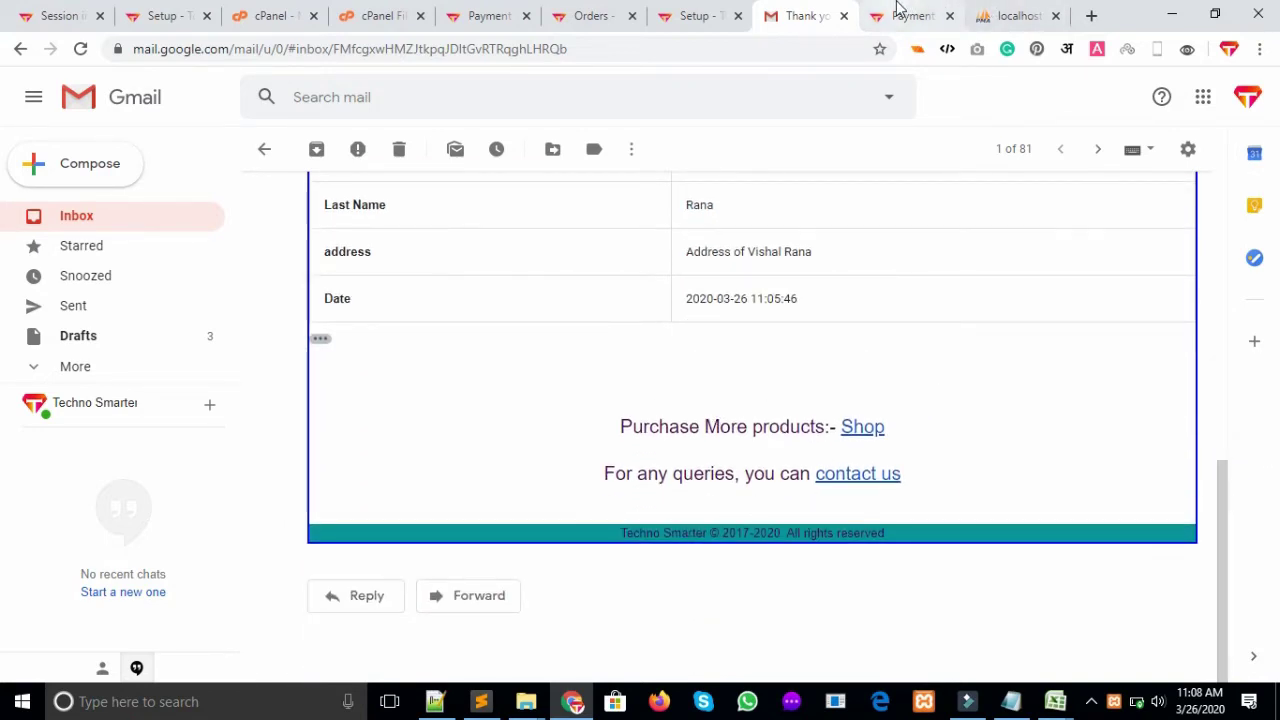
Open the gateway database in localhost phpMyAdmin, then bring the gateway project folder forward
click(1012, 15)
click(60, 215)
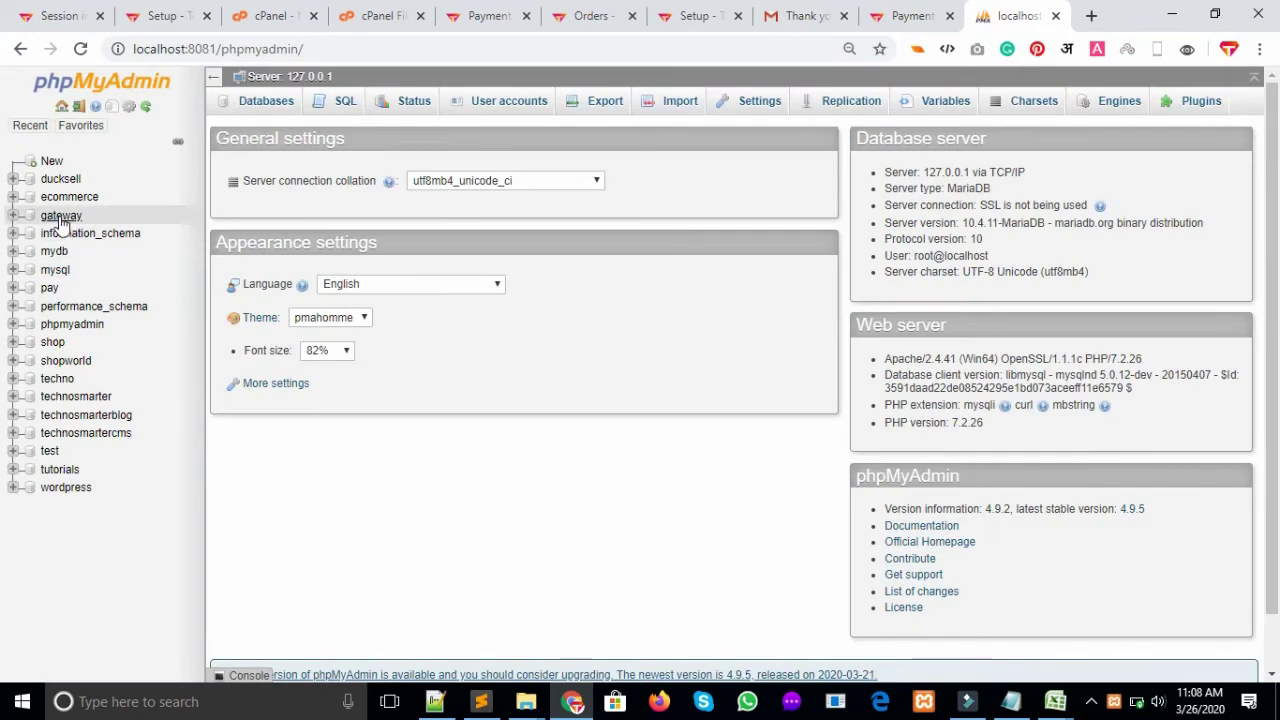
mouse_move(525, 701)
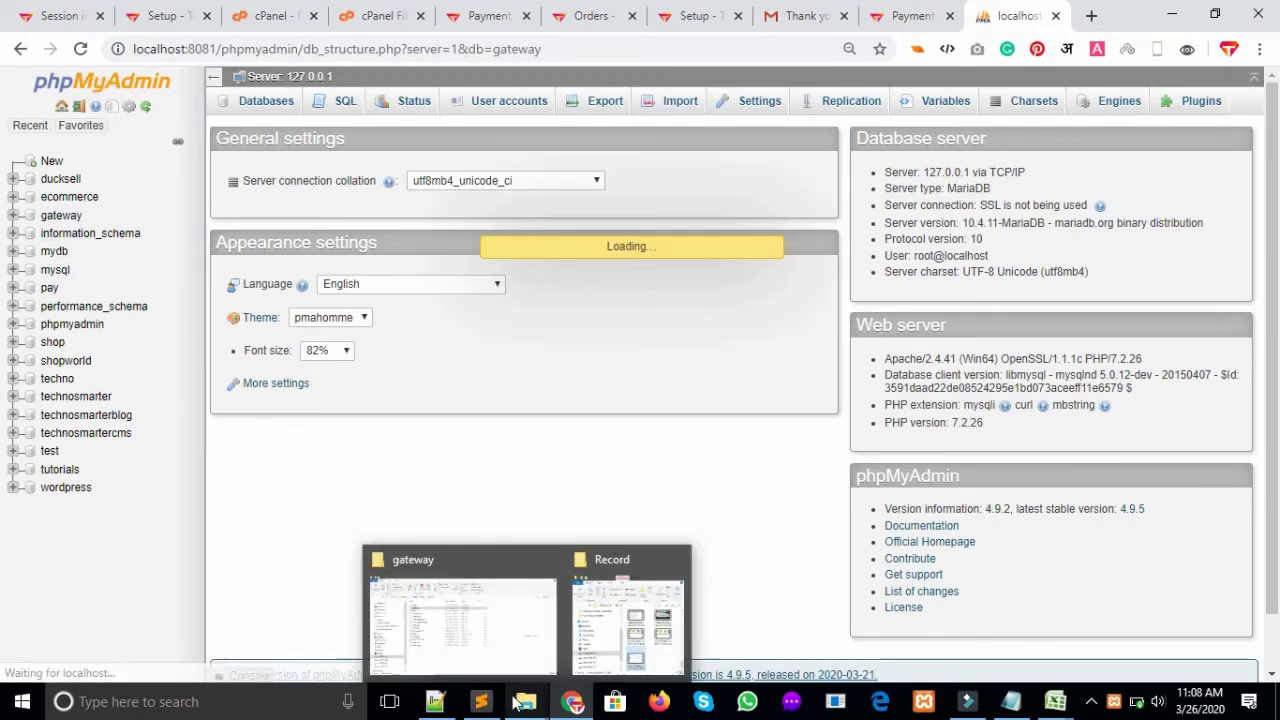
click(457, 608)
Look inside the assets icon and css folders, then return to the gateway folder
double_click(305, 203)
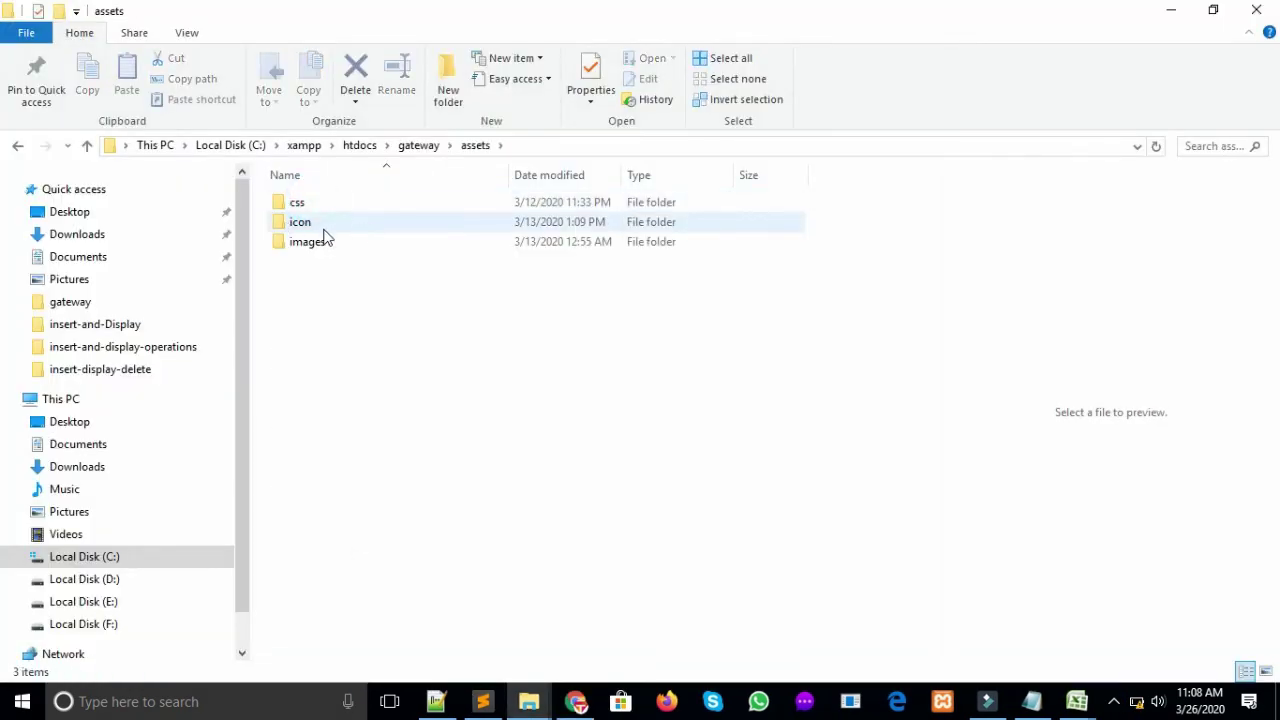
double_click(305, 224)
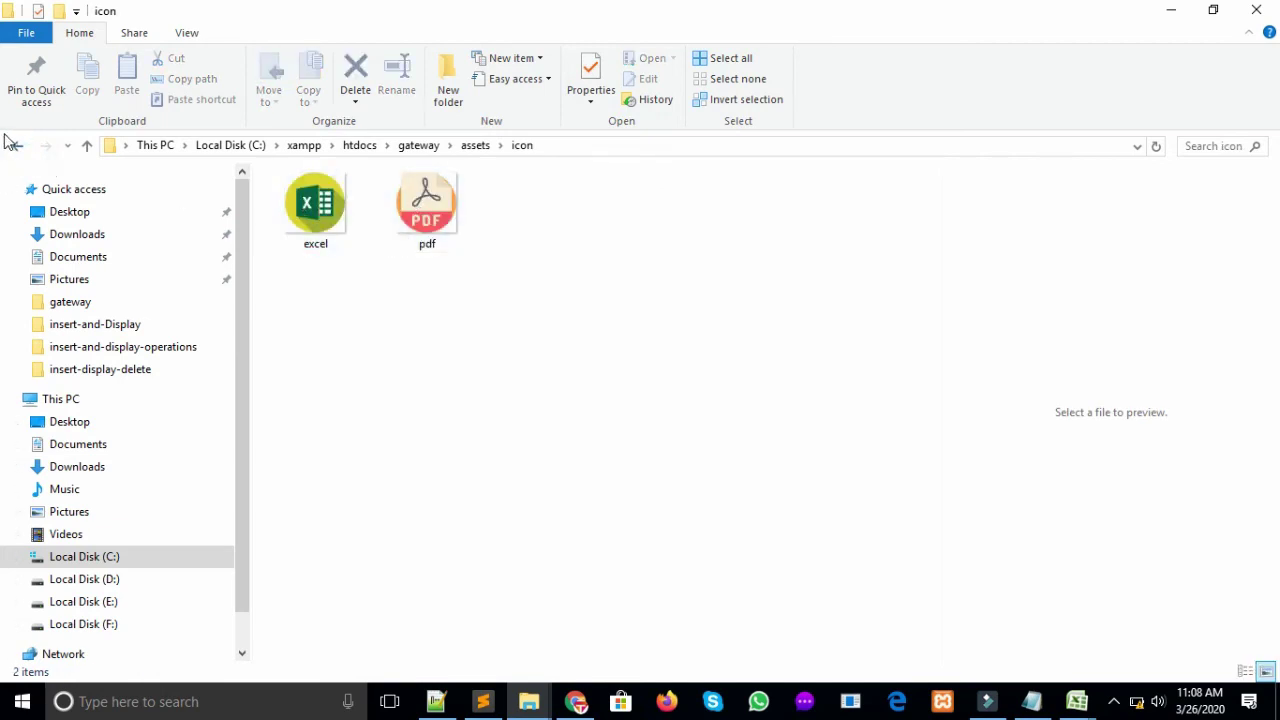
click(14, 145)
double_click(300, 204)
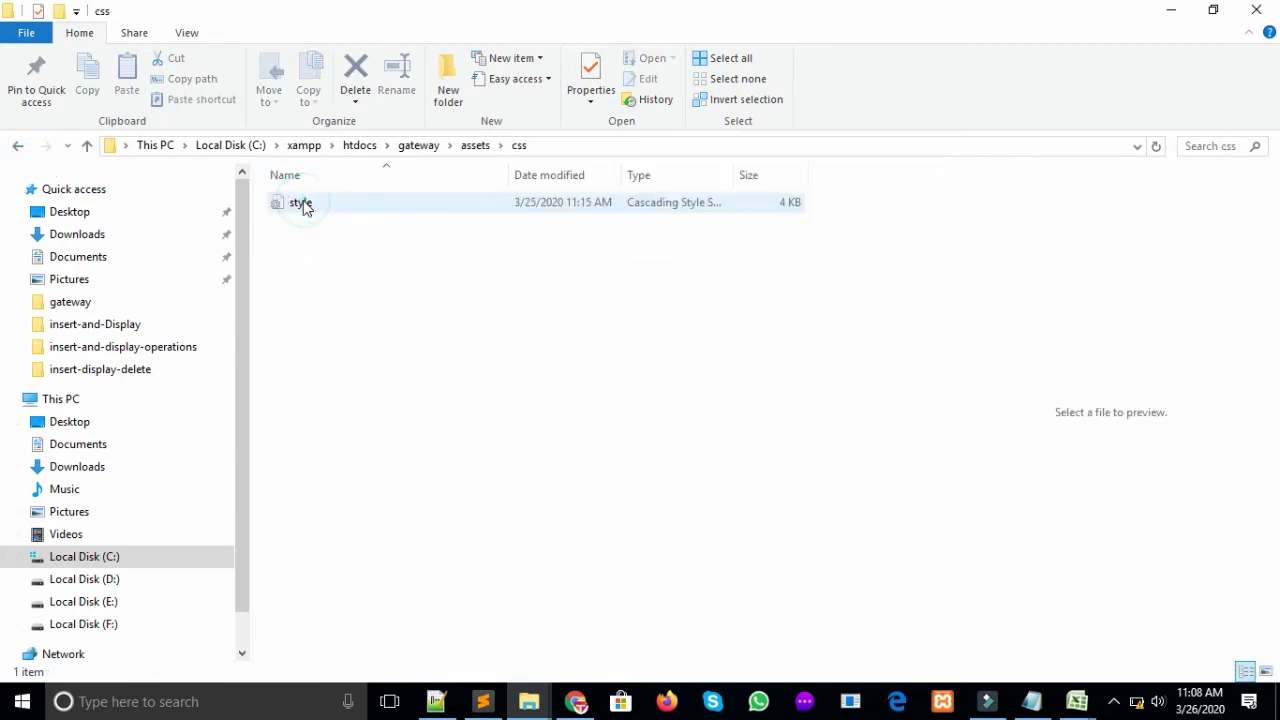
click(16, 147)
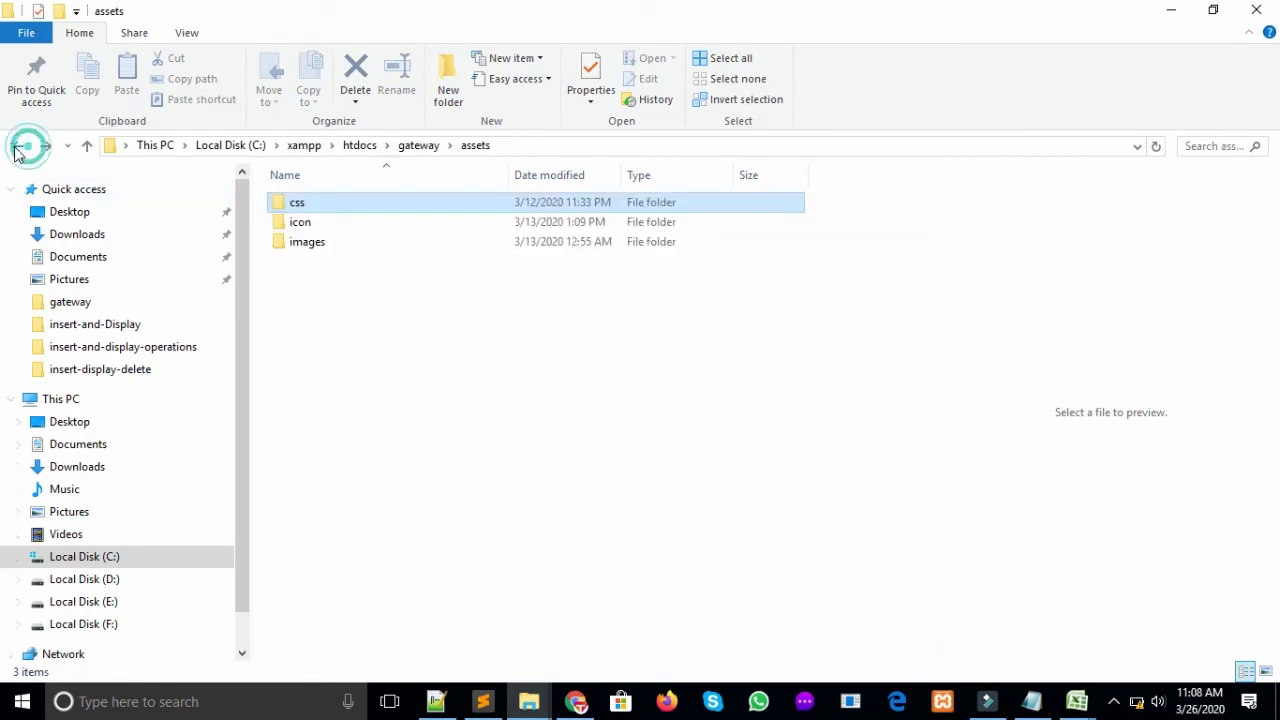
click(16, 147)
View the assets images folder as large thumbnails, then open the database folder
double_click(323, 205)
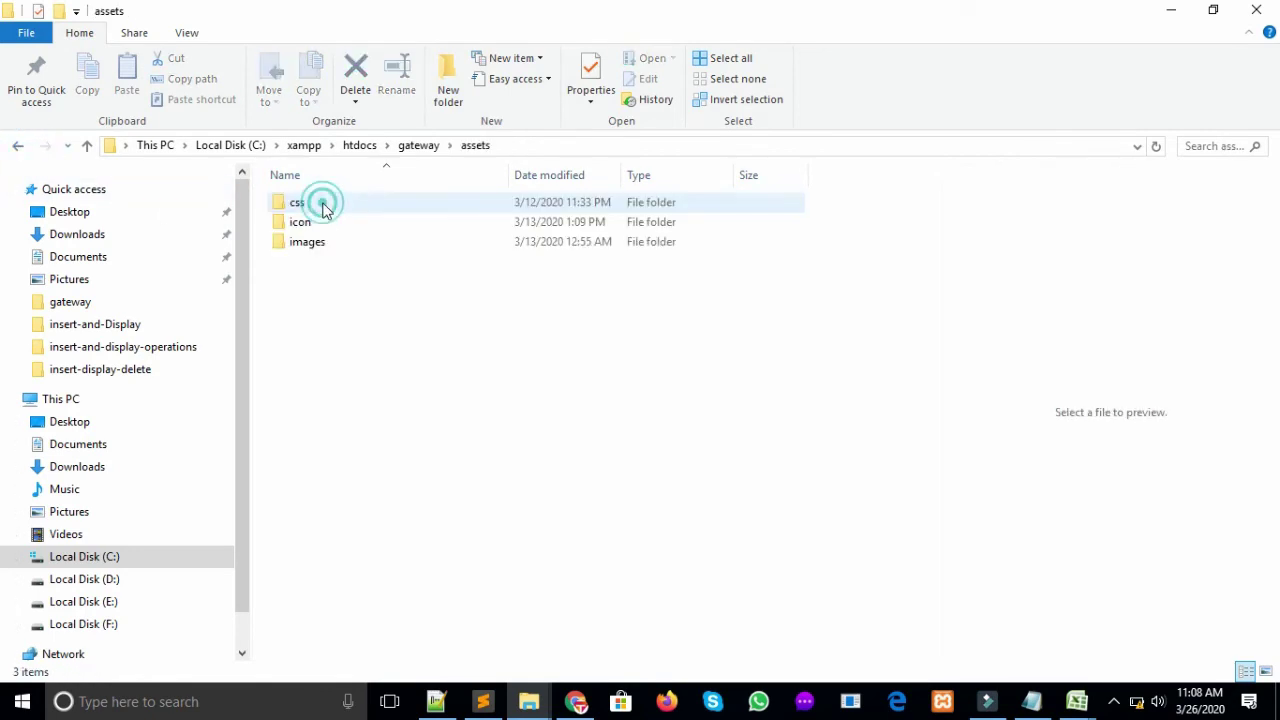
click(330, 245)
double_click(328, 244)
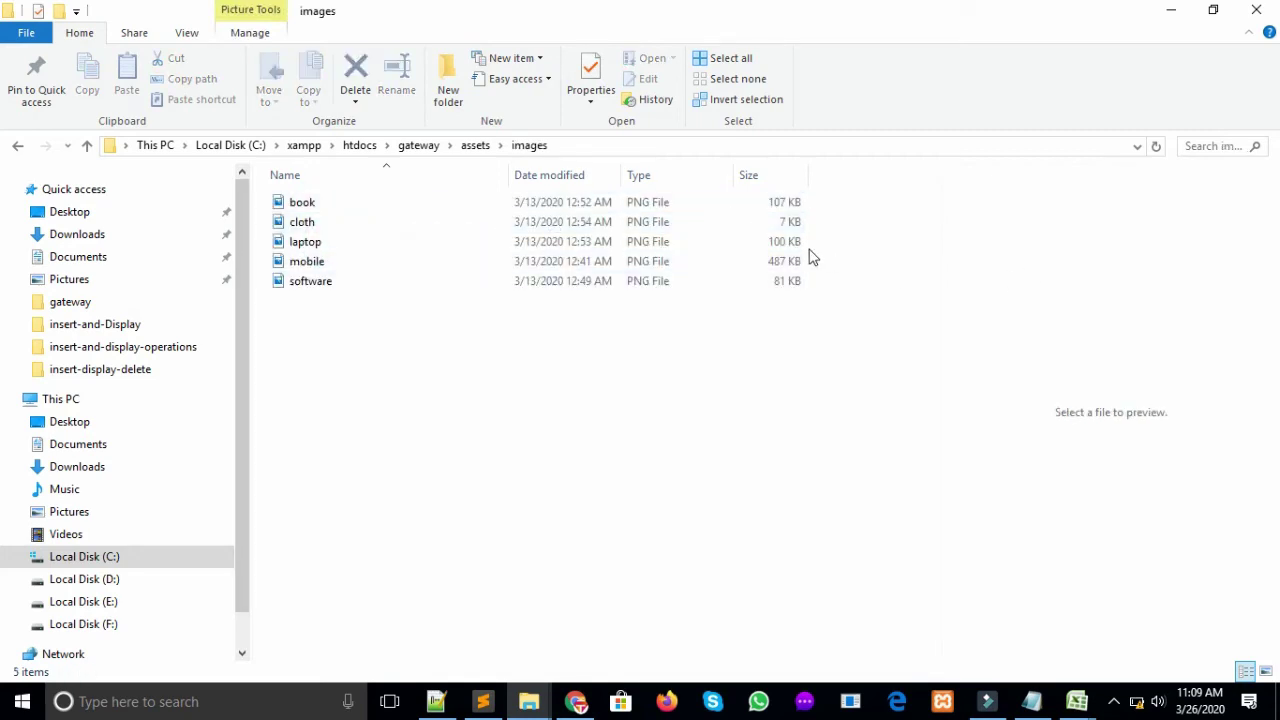
click(1266, 673)
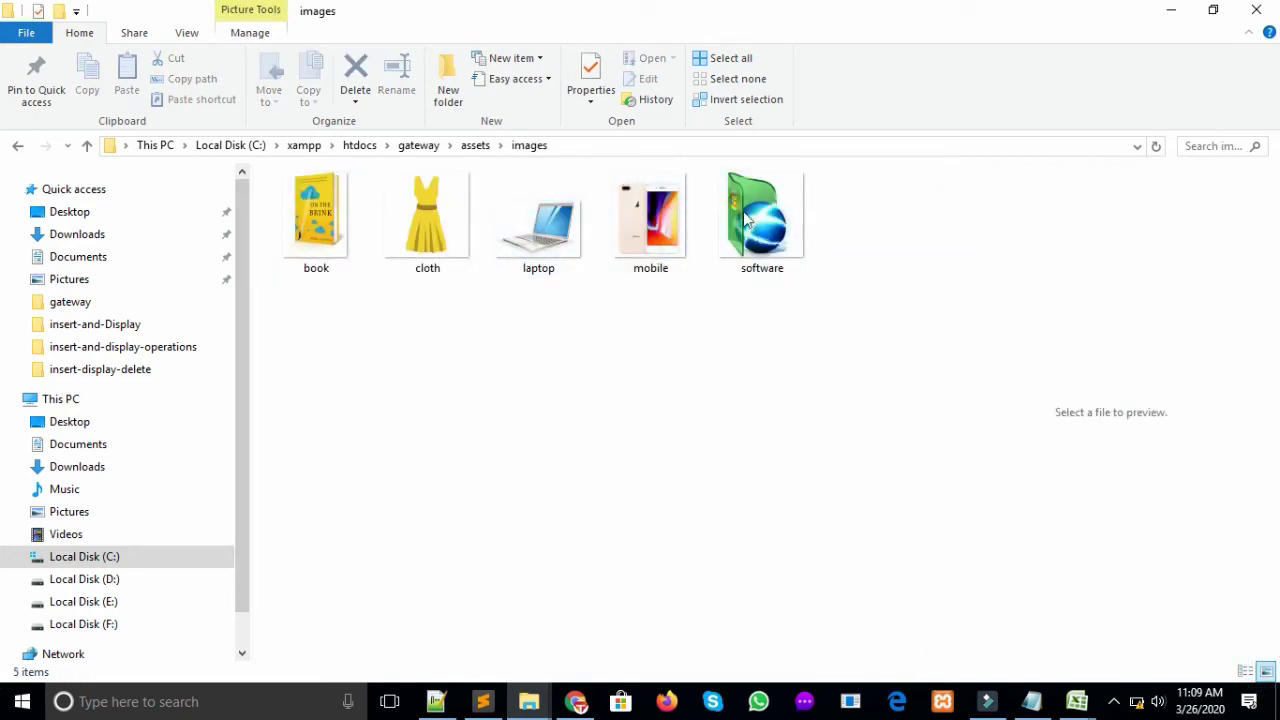
click(18, 146)
click(18, 146)
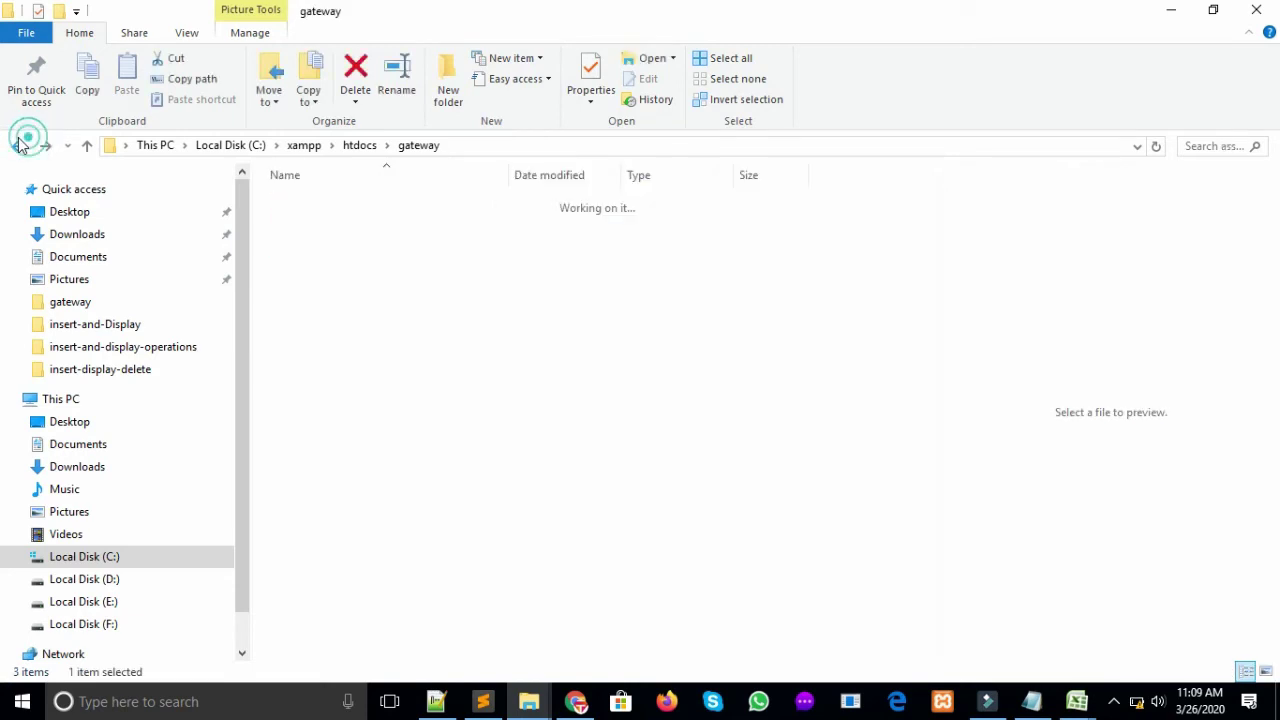
double_click(343, 223)
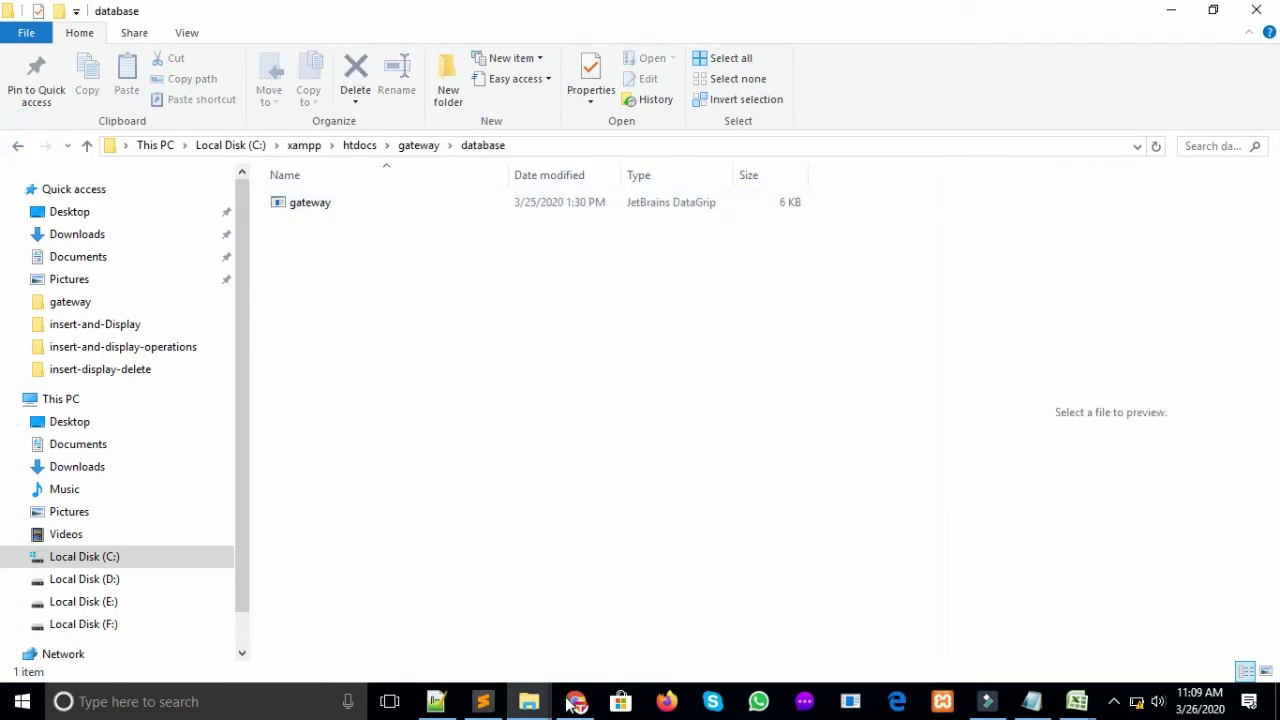
click(575, 701)
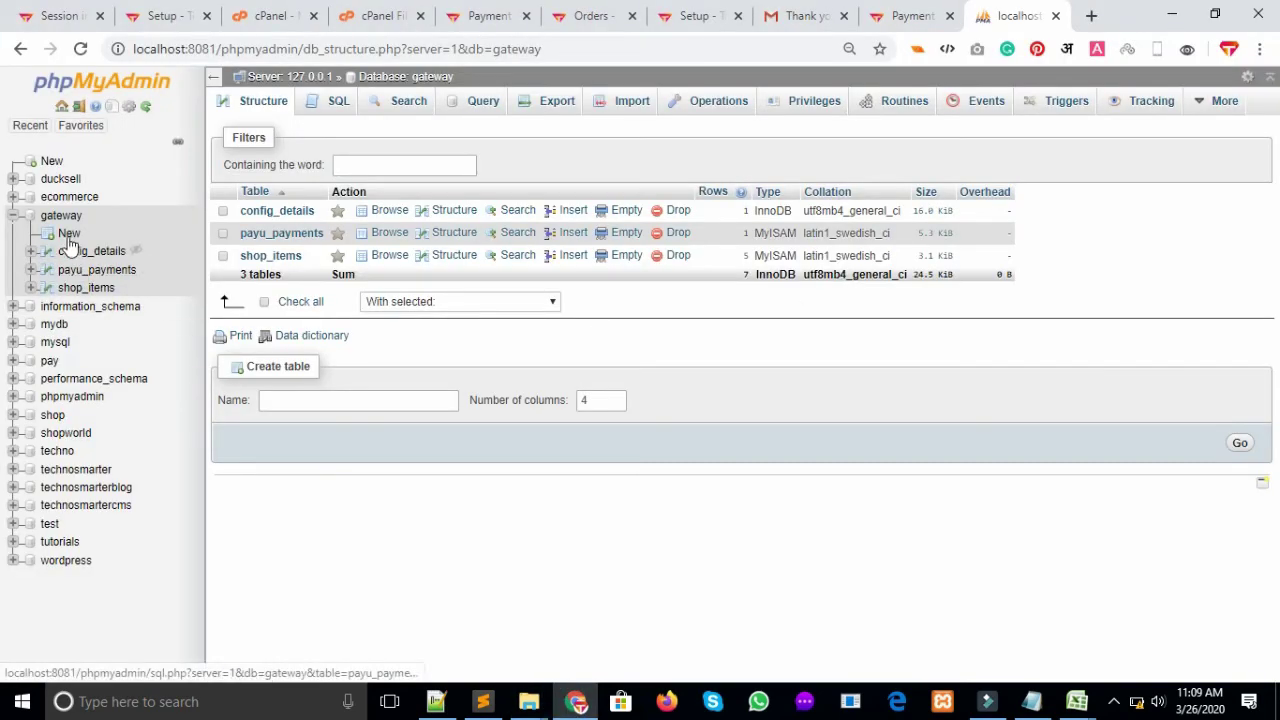
View the config_details table structure, then browse the five product rows in shop_items
click(100, 254)
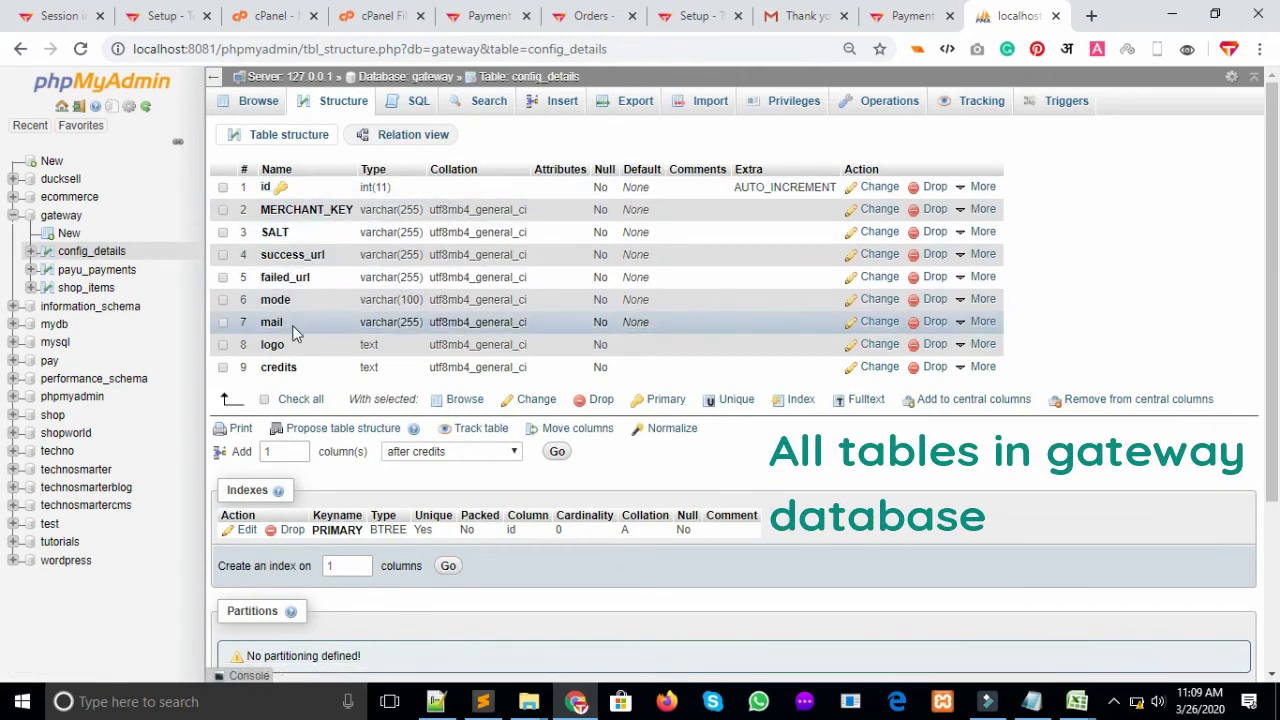
click(86, 288)
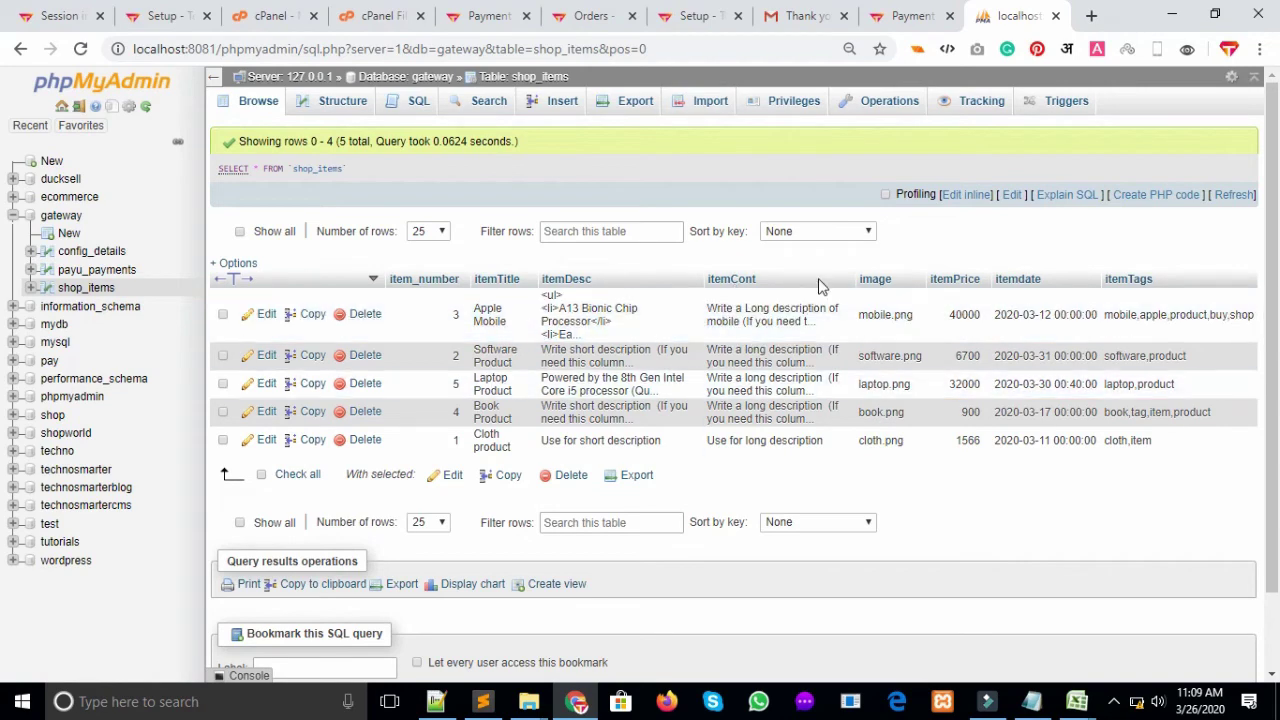
Check the fpdf folder's contents in the gateway project, then return to config.php in Sublime Text
mouse_move(529, 701)
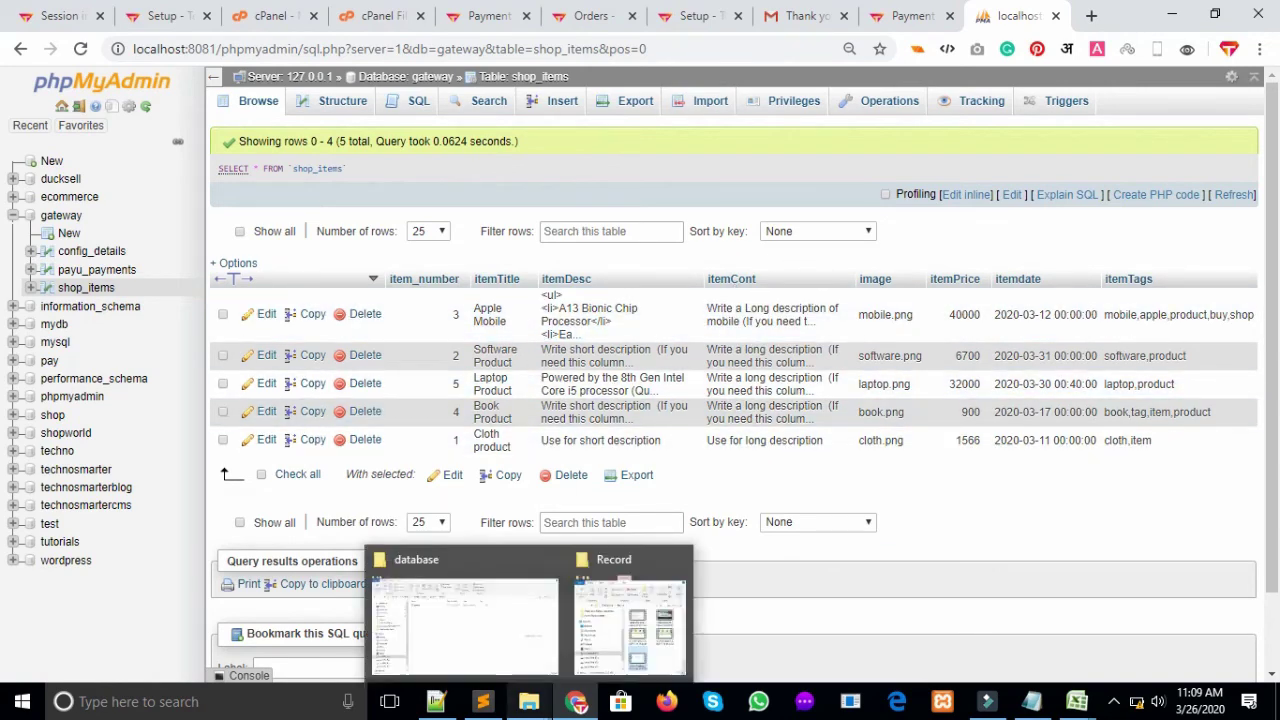
click(445, 645)
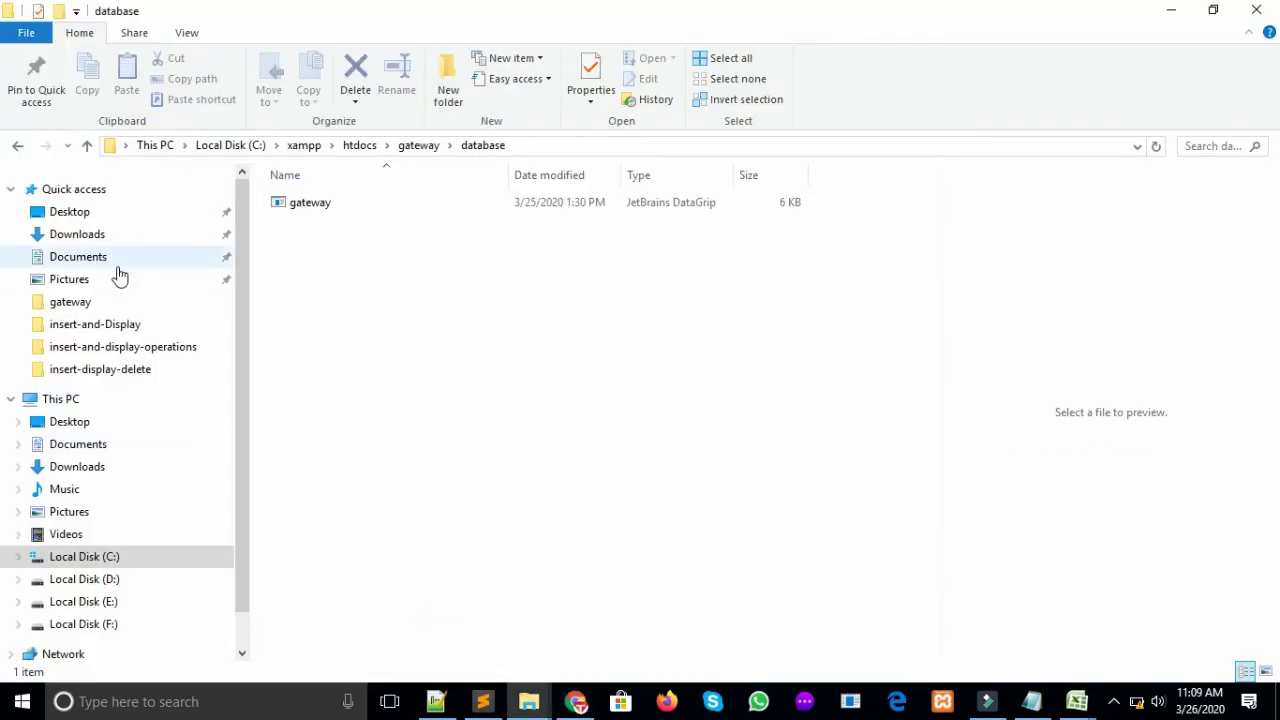
click(15, 148)
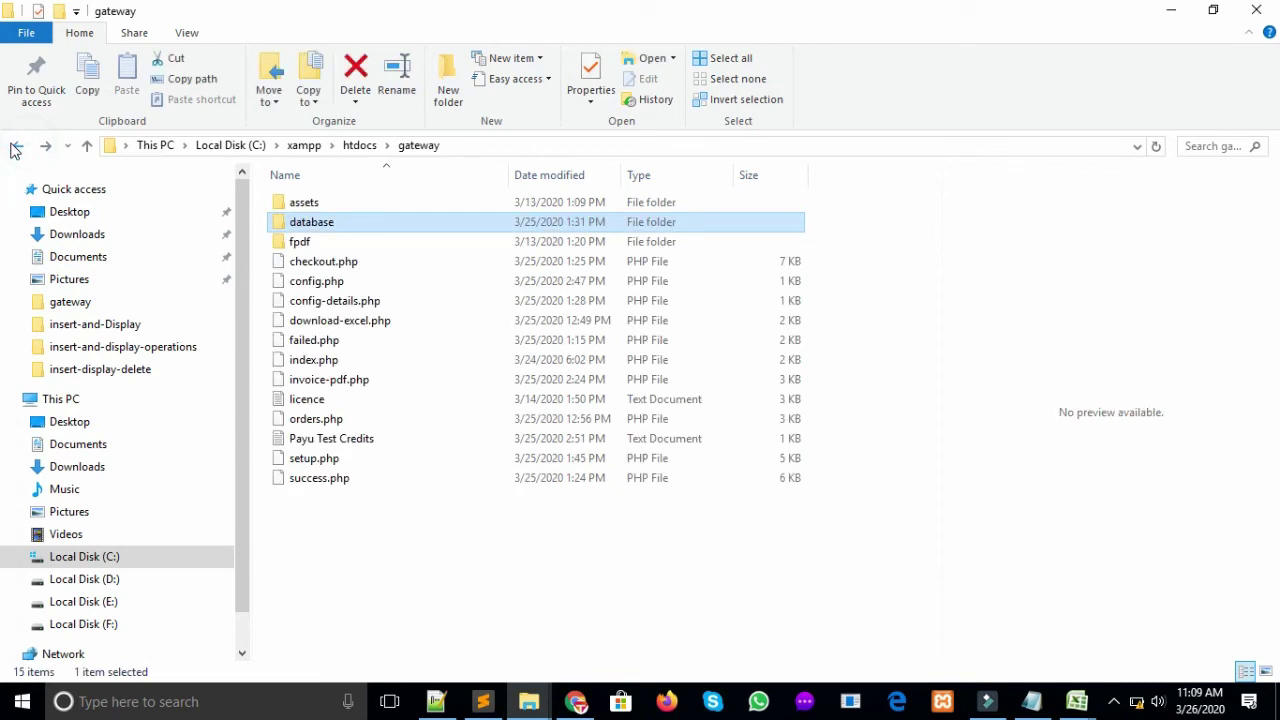
double_click(346, 242)
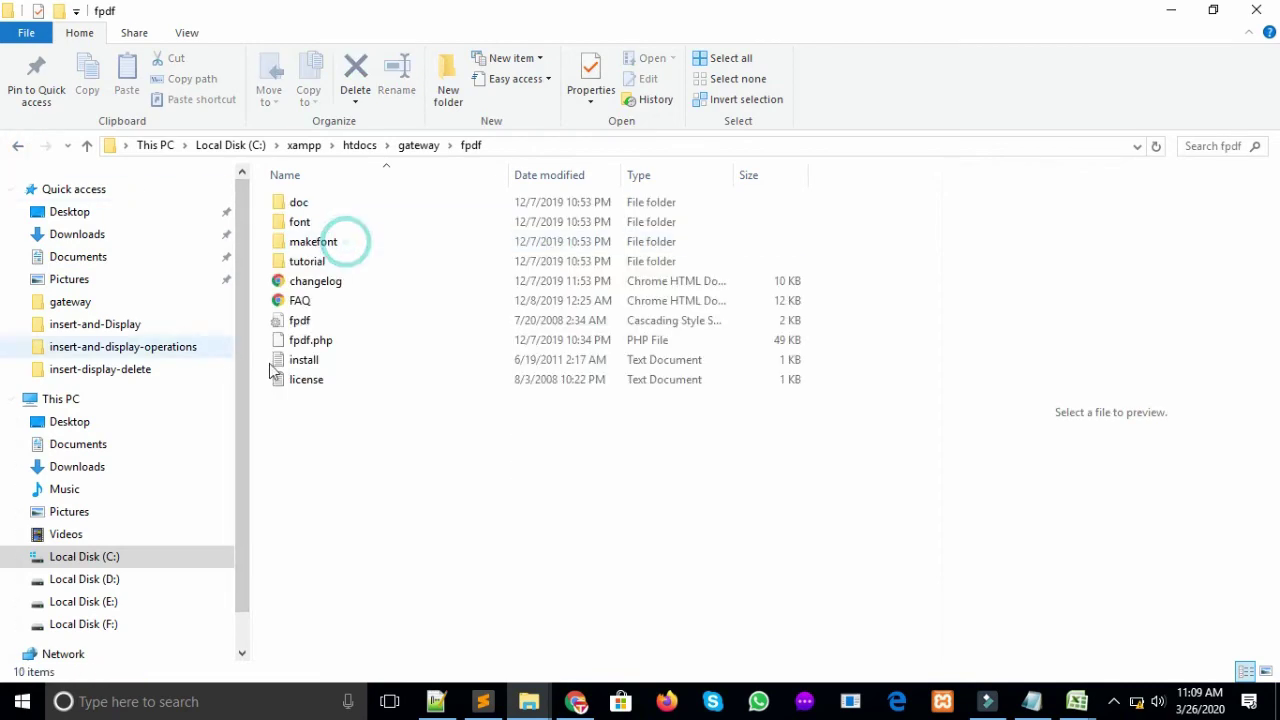
click(17, 146)
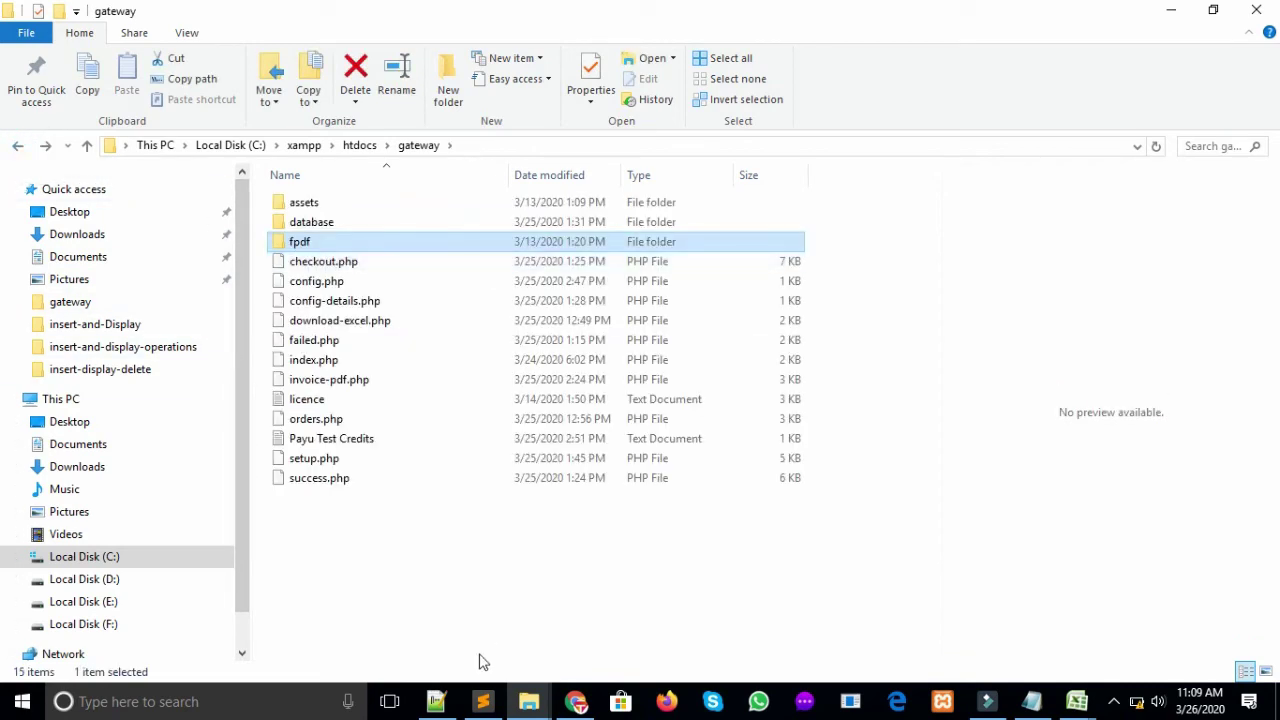
click(483, 701)
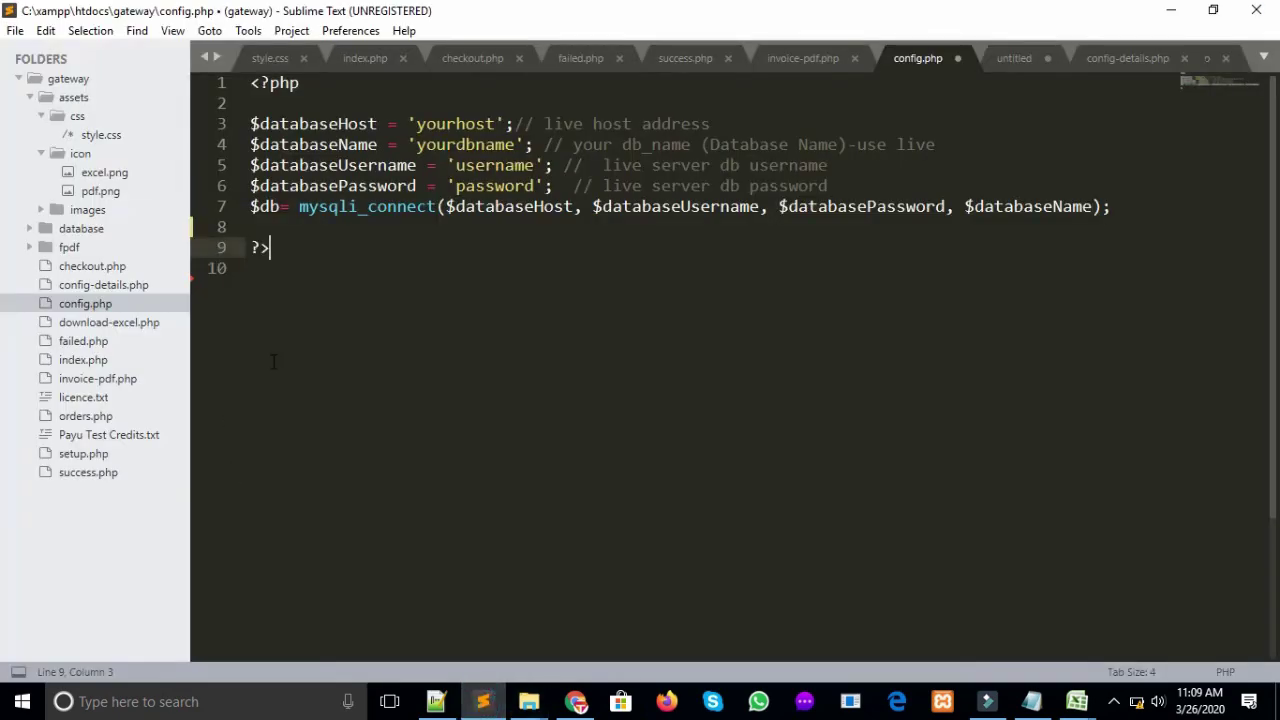
Open checkout.php and scroll through its code
click(92, 266)
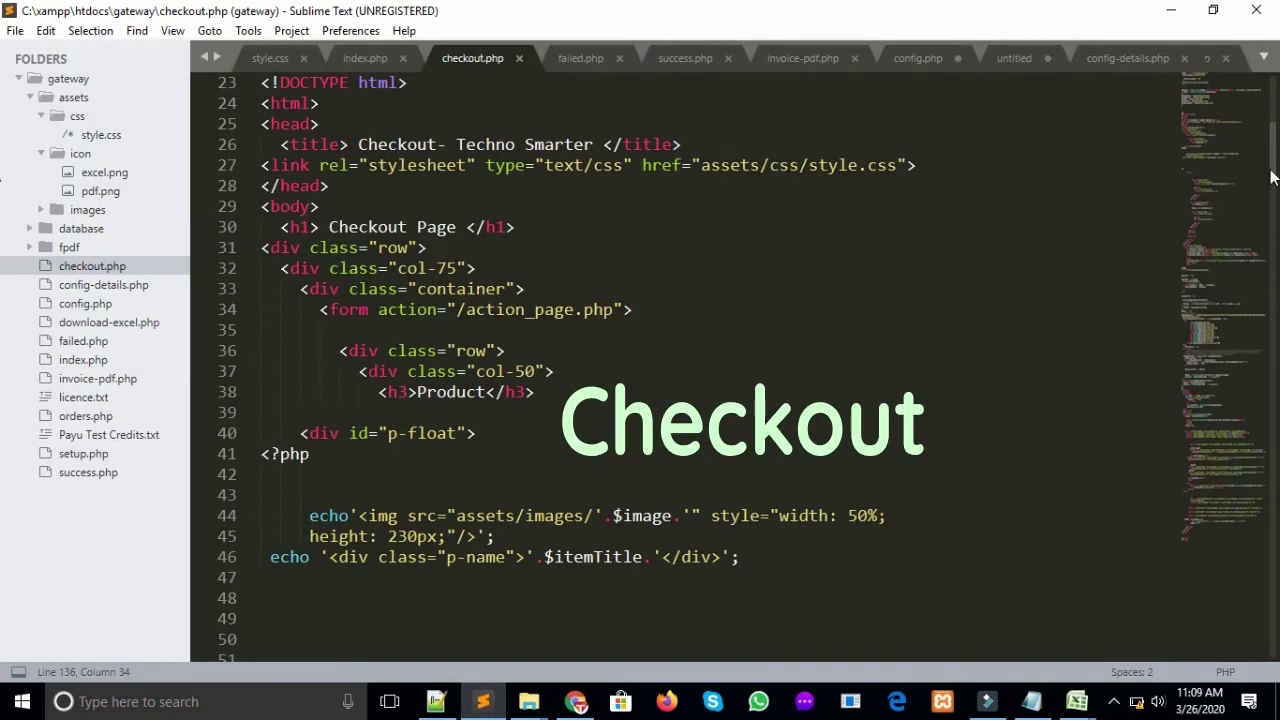
drag(1272, 177, 1276, 466)
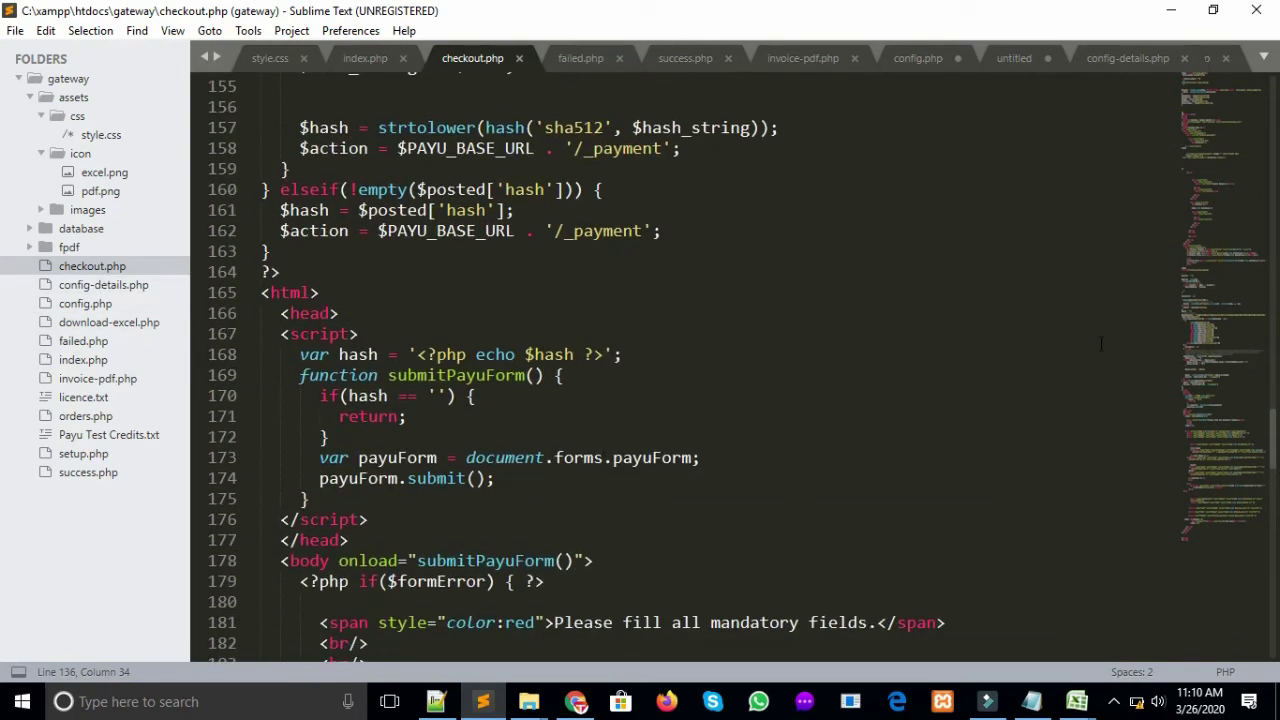
drag(1276, 420, 1276, 590)
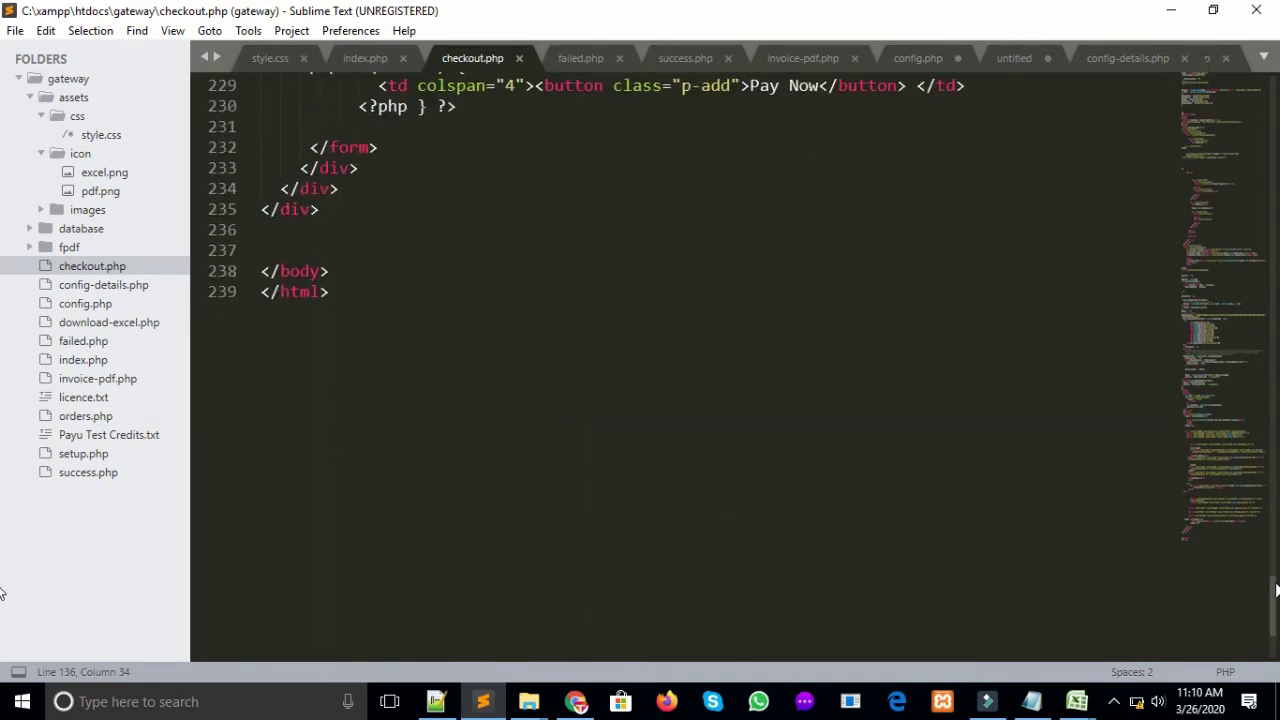
Review config-details.php, config.php, download-excel.php, failed.php and index.php in turn
click(90, 285)
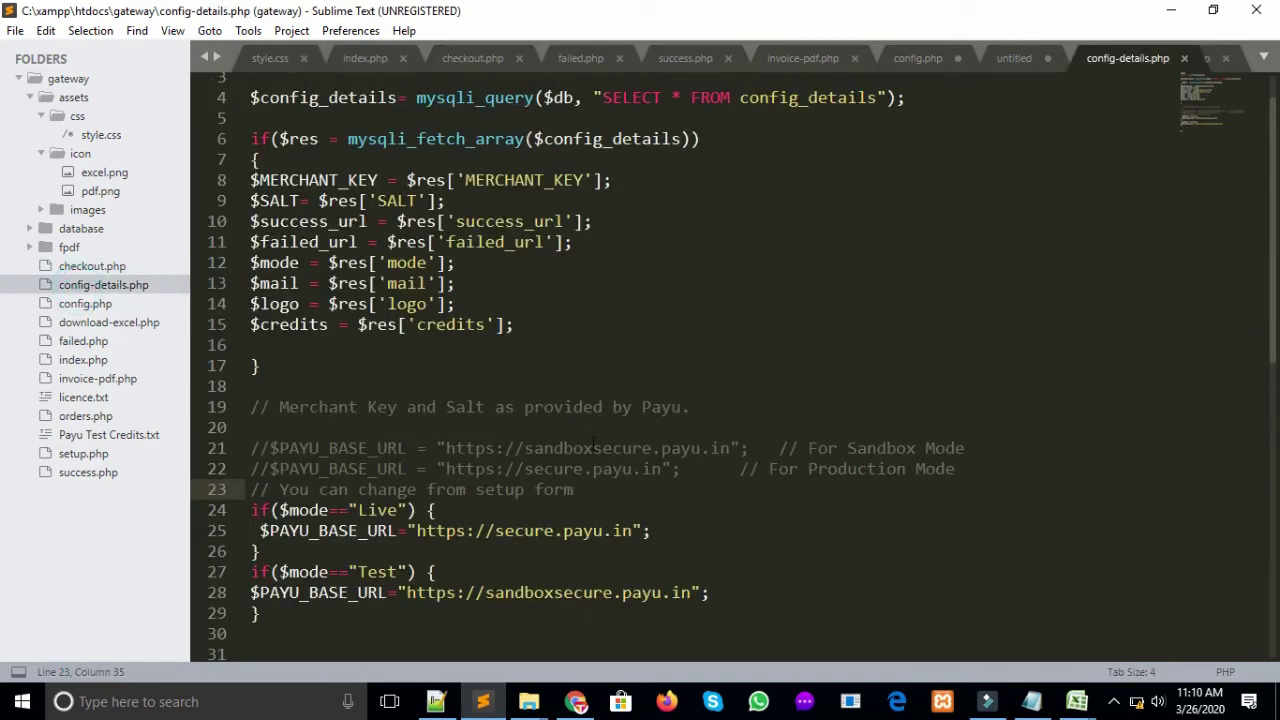
click(110, 304)
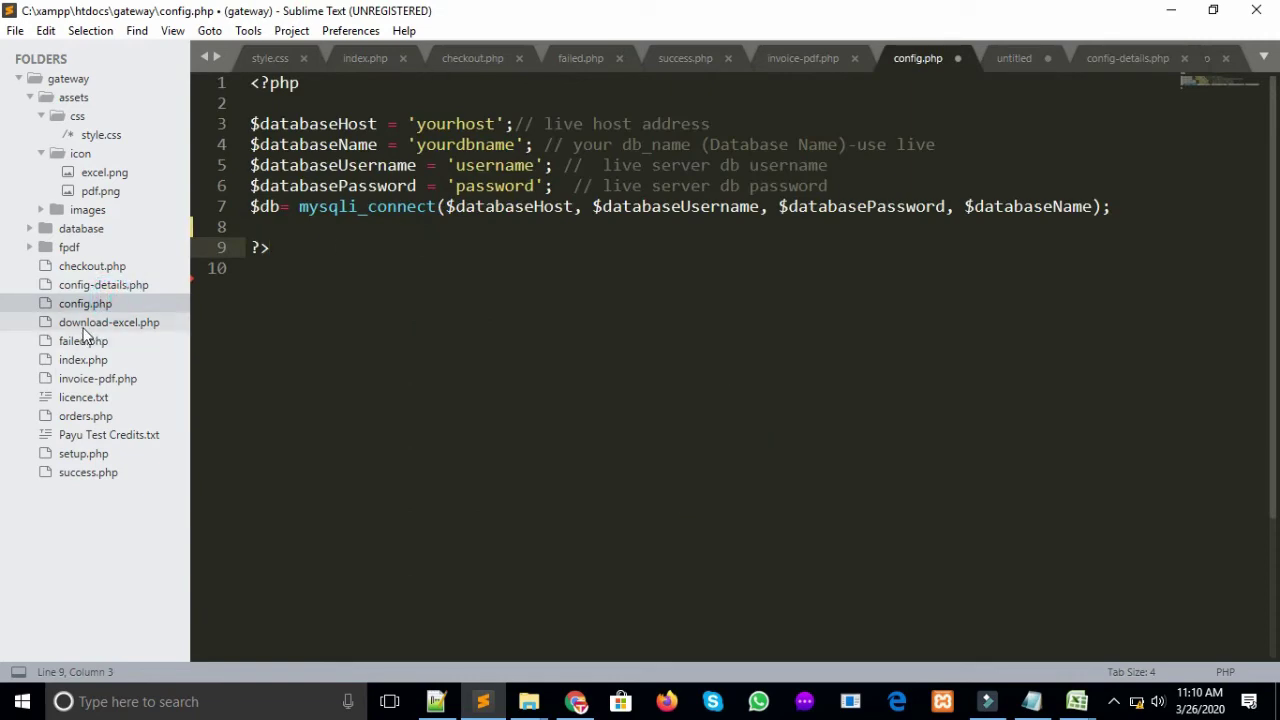
click(84, 324)
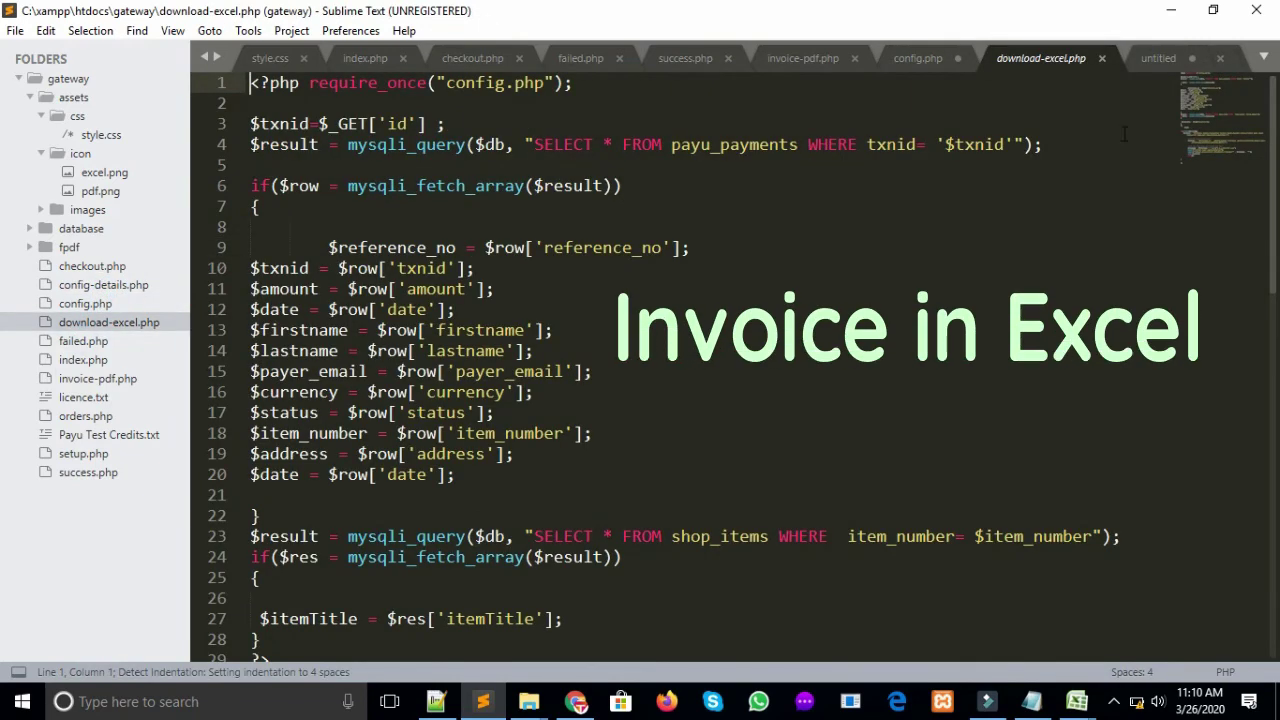
mouse_move(1272, 145)
mouse_down()
mouse_move(1276, 460)
mouse_move(1276, 127)
mouse_up()
click(72, 341)
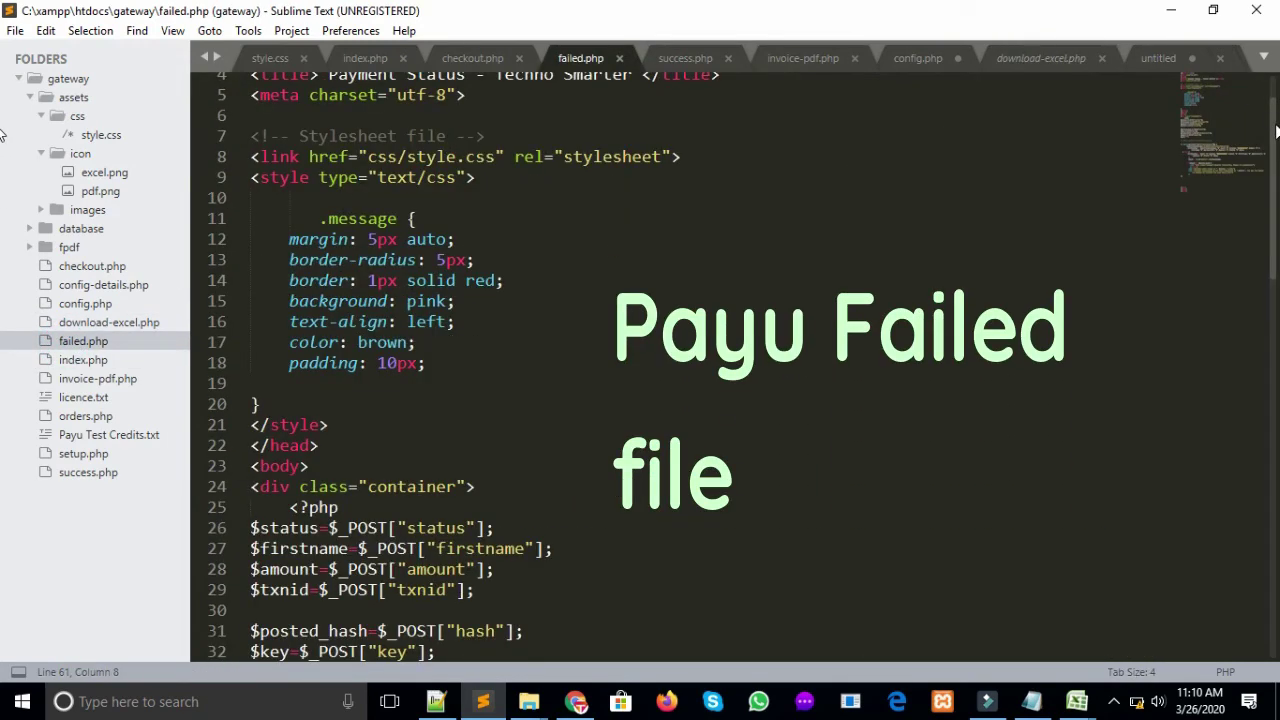
mouse_move(1276, 130)
mouse_down()
mouse_move(1276, 251)
mouse_move(1276, 141)
mouse_up()
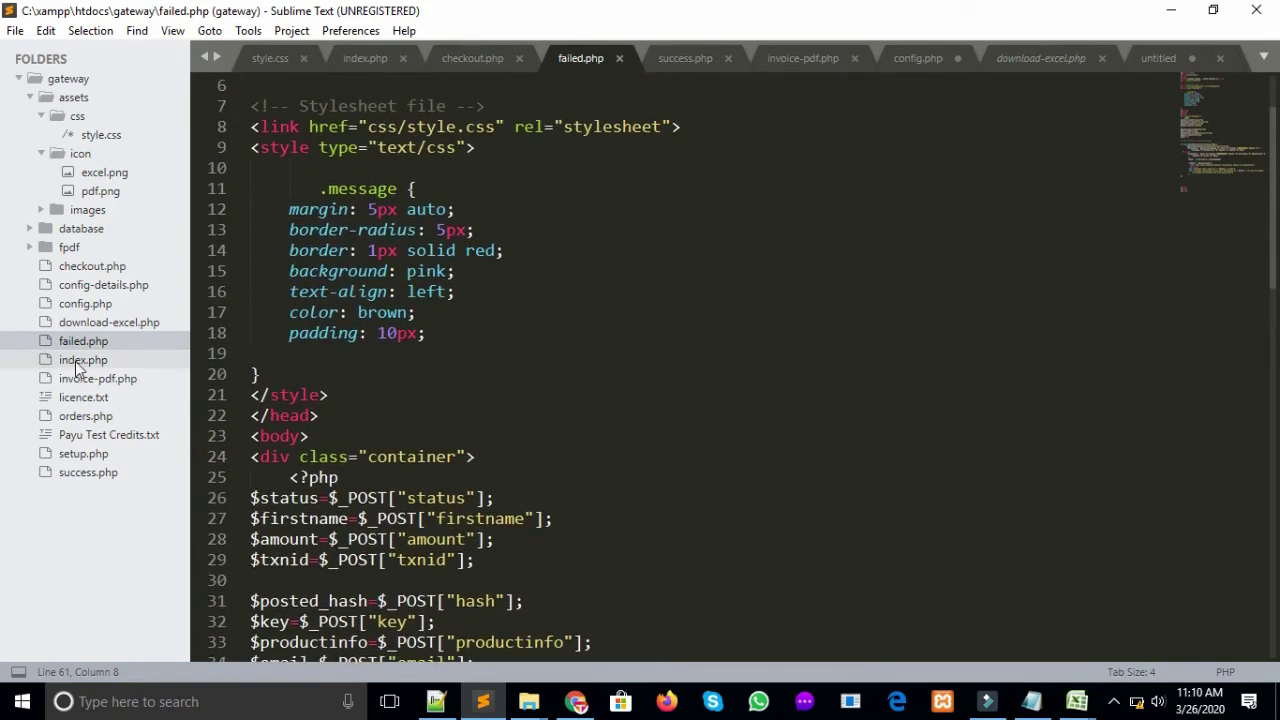
click(78, 361)
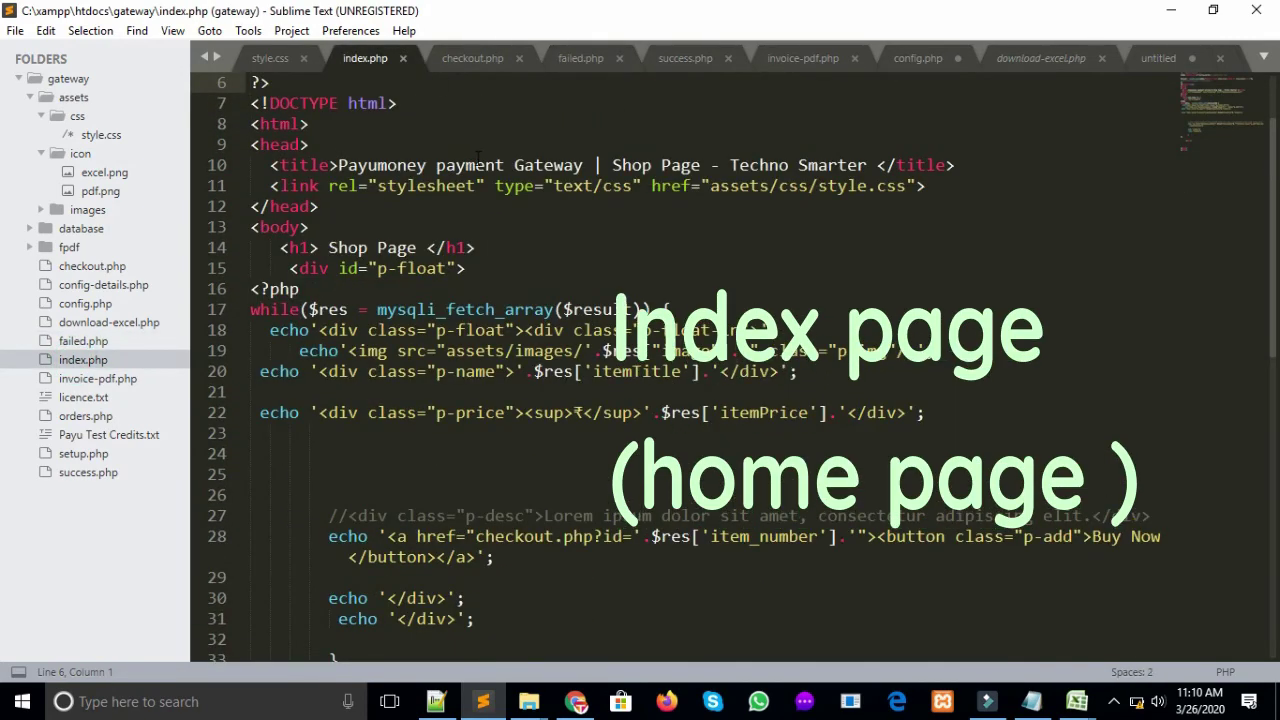
Place the cursor on line 26 of index.php and scroll the surrounding code
click(340, 165)
click(320, 495)
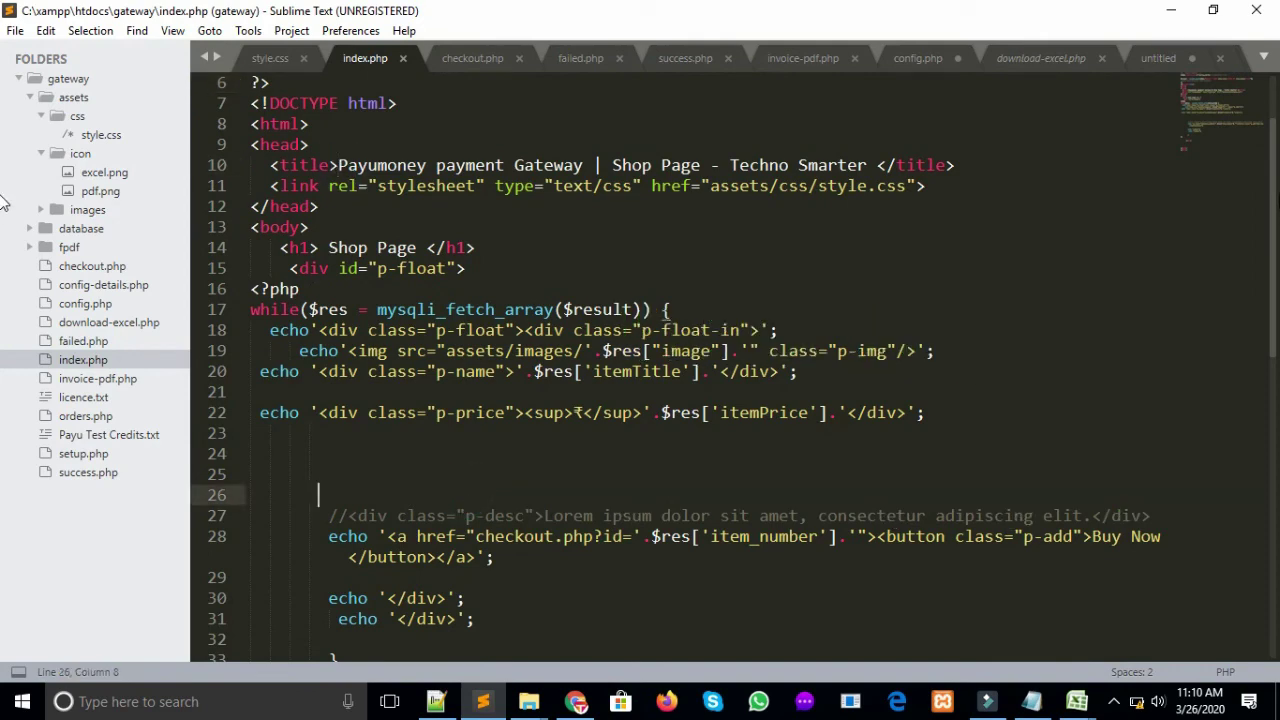
scroll(1266, 205, down, 5)
scroll(1266, 205, up, 6)
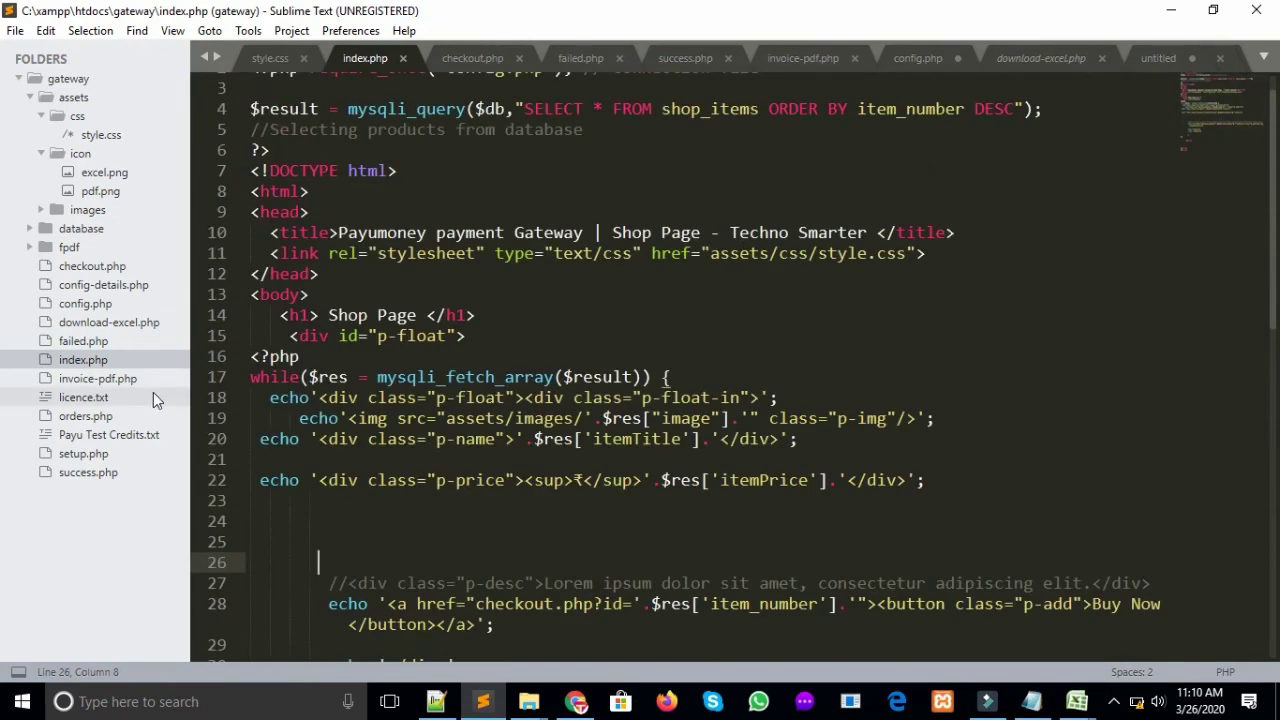
Review invoice-pdf.php, orders.php, Payu Test Credits.txt, setup.php and success.php
click(101, 380)
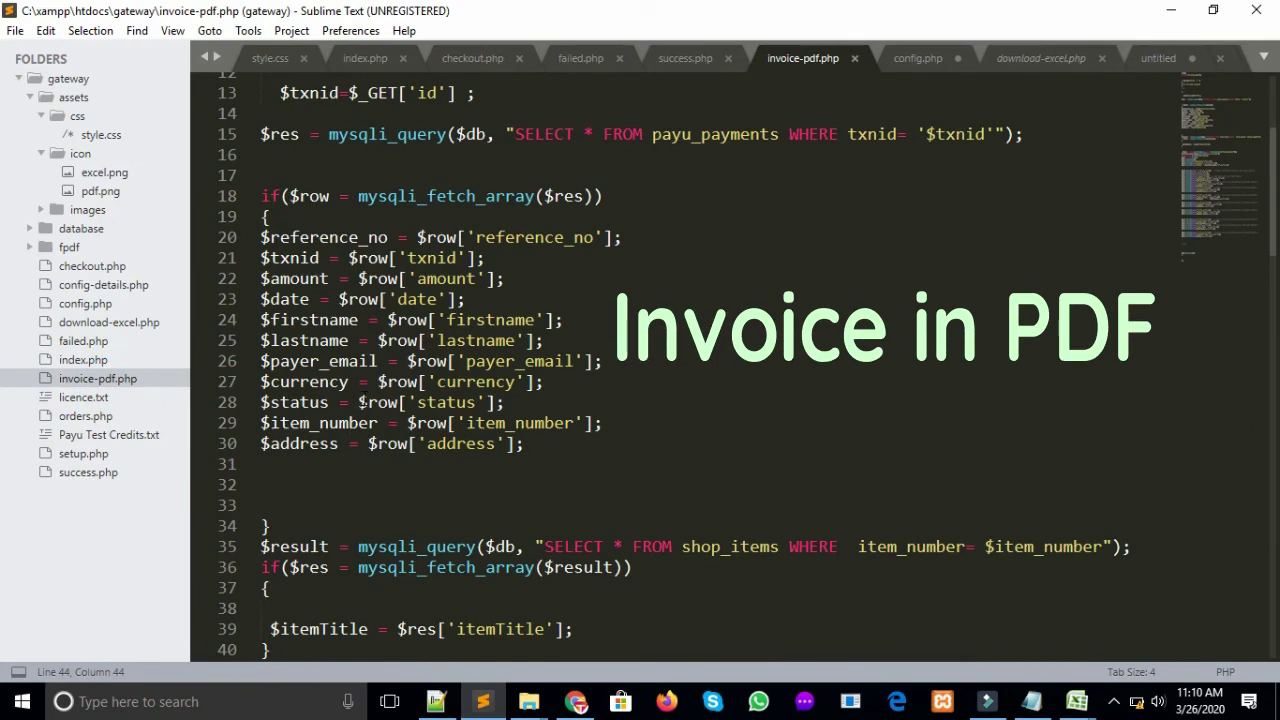
click(88, 416)
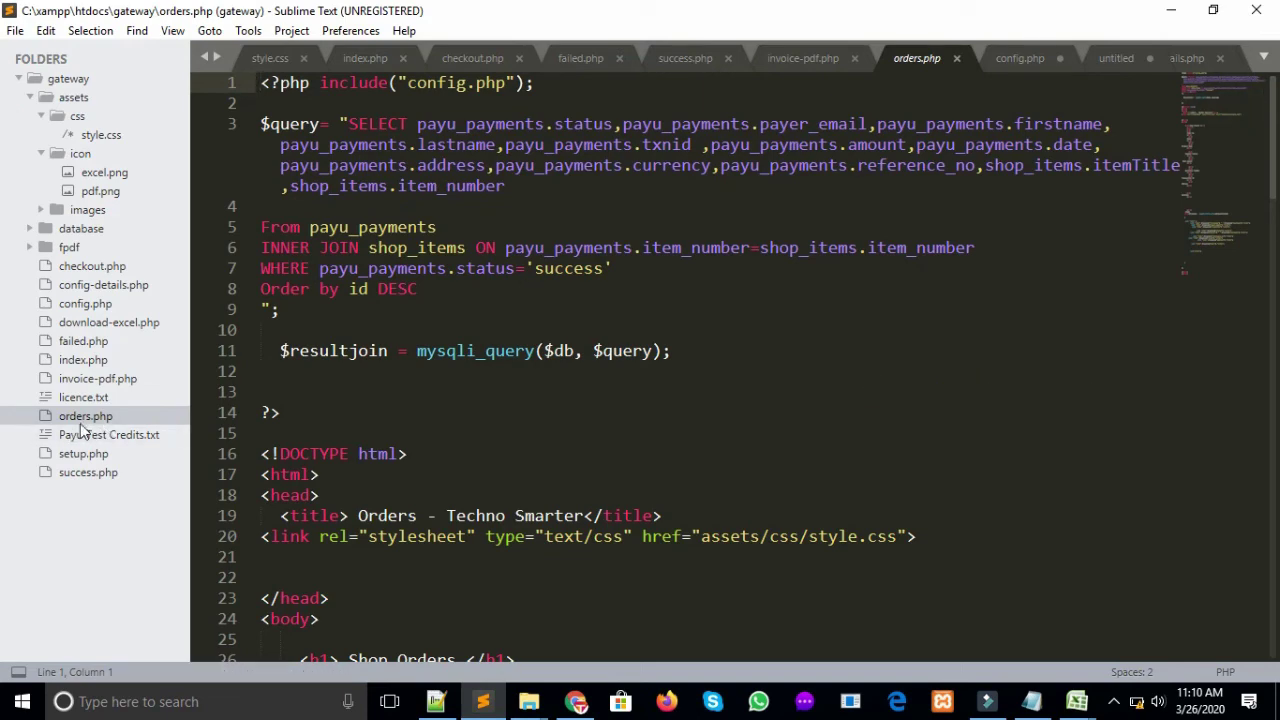
click(110, 434)
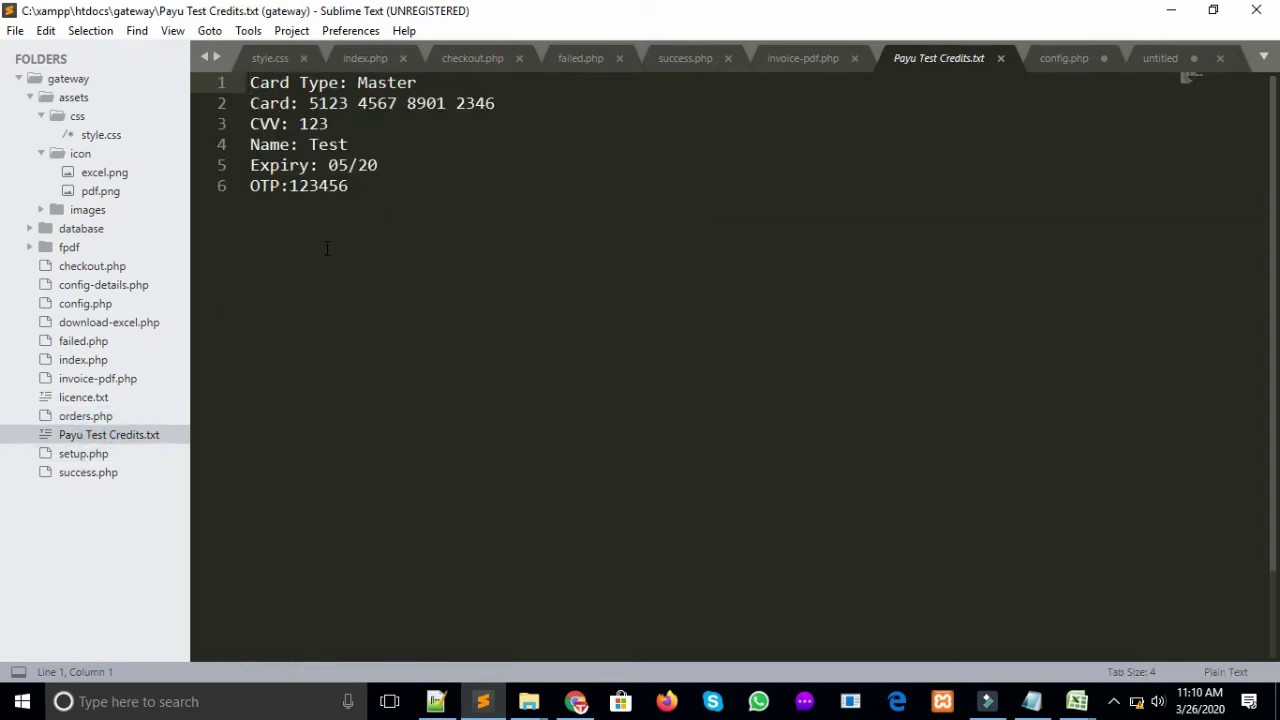
click(106, 456)
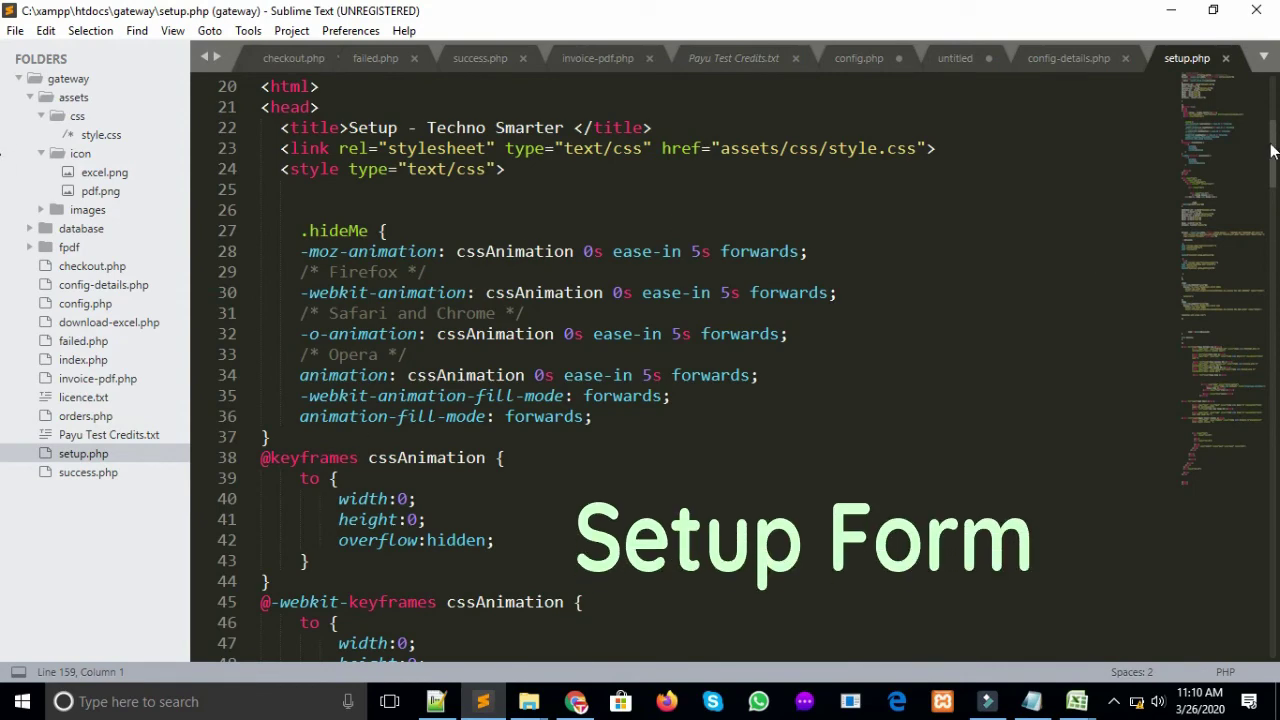
drag(1272, 150, 1272, 280)
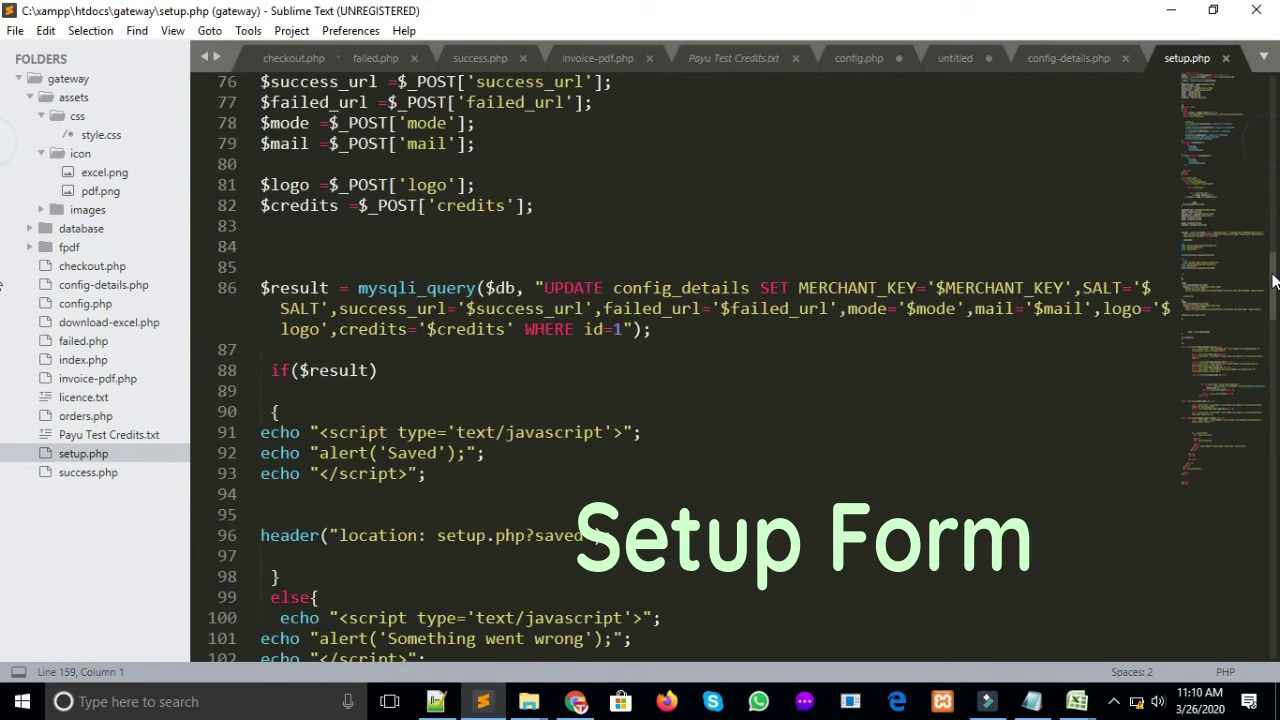
click(70, 474)
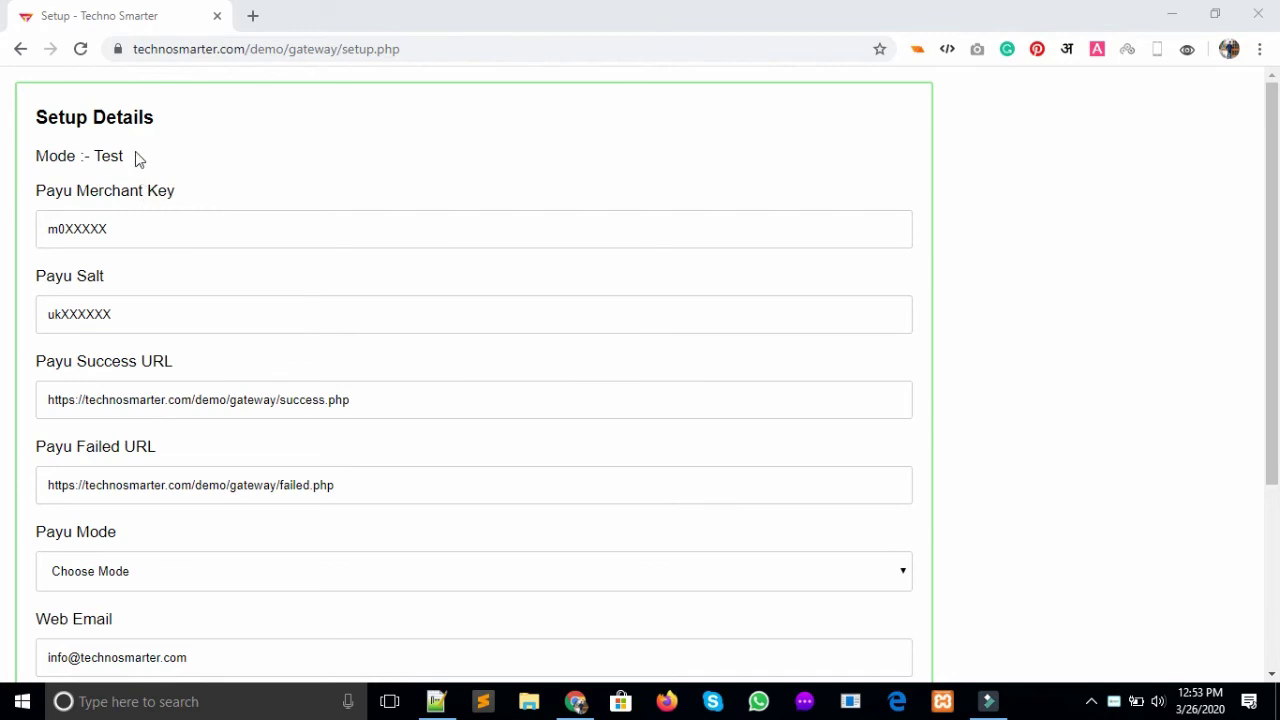
Change the Payu Mode from Test to Live and save the setup
drag(137, 158, 26, 167)
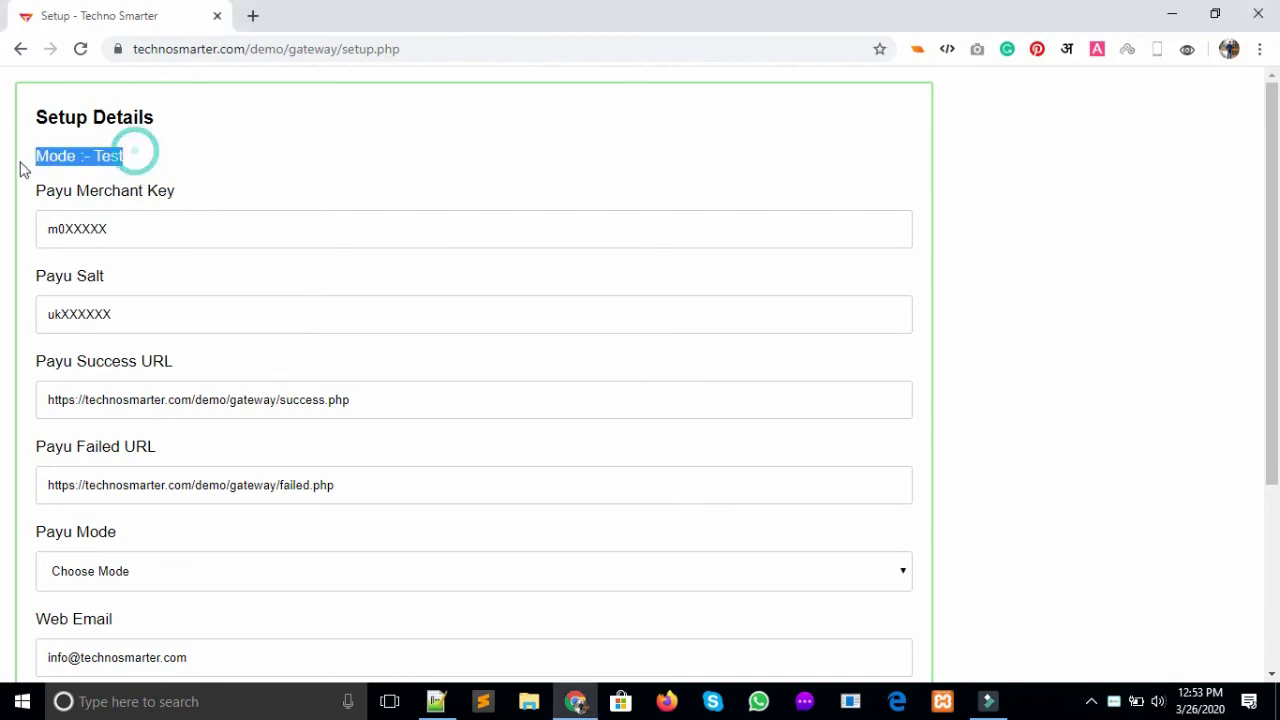
scroll(6, 360, down, 3)
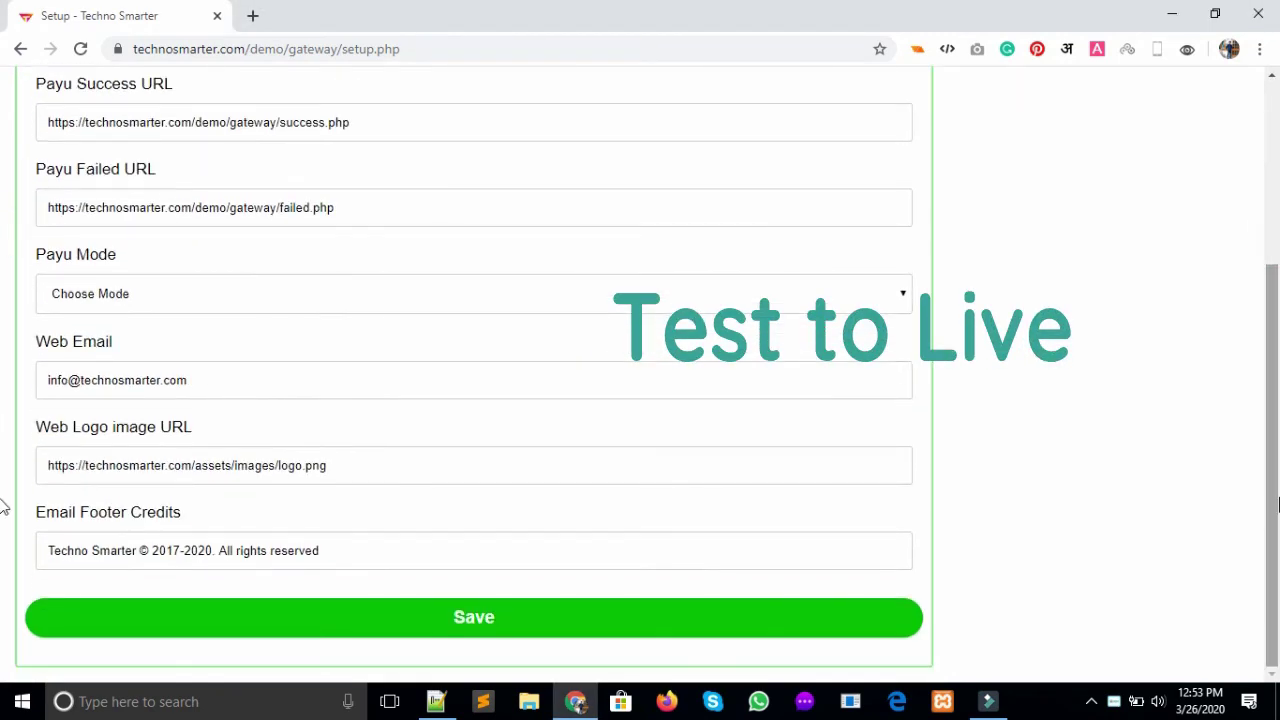
click(588, 298)
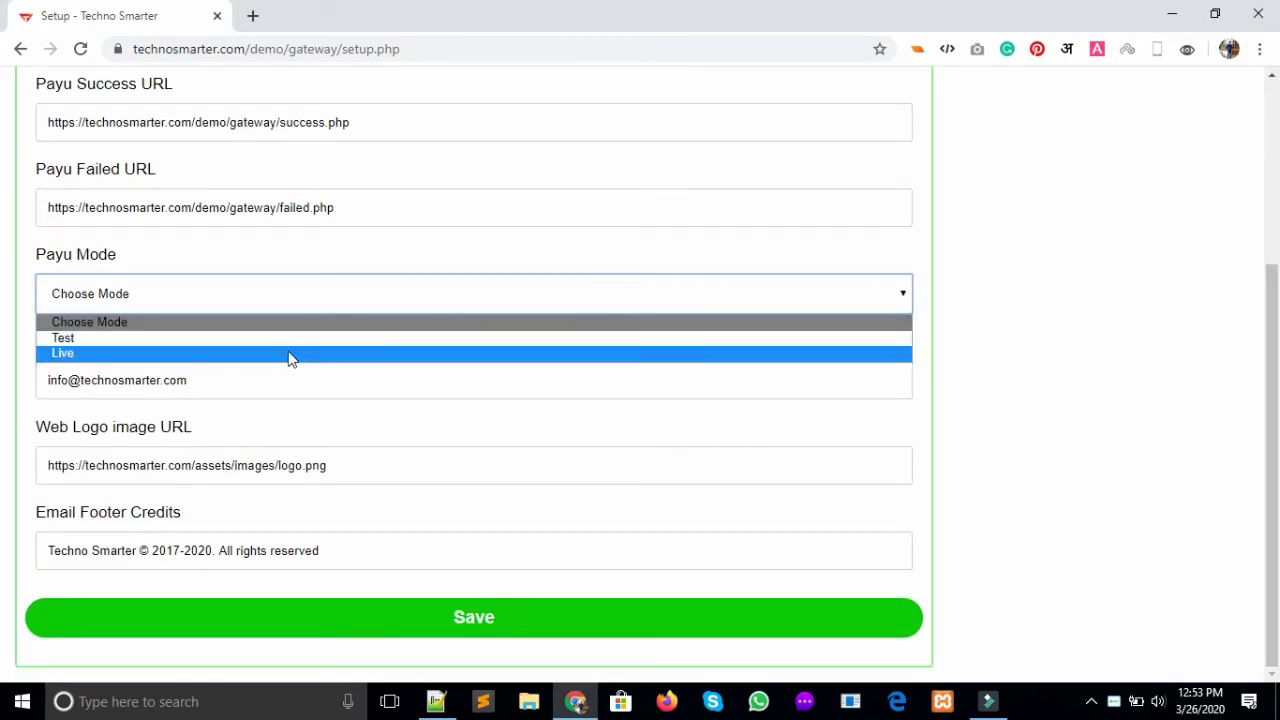
click(289, 356)
click(438, 632)
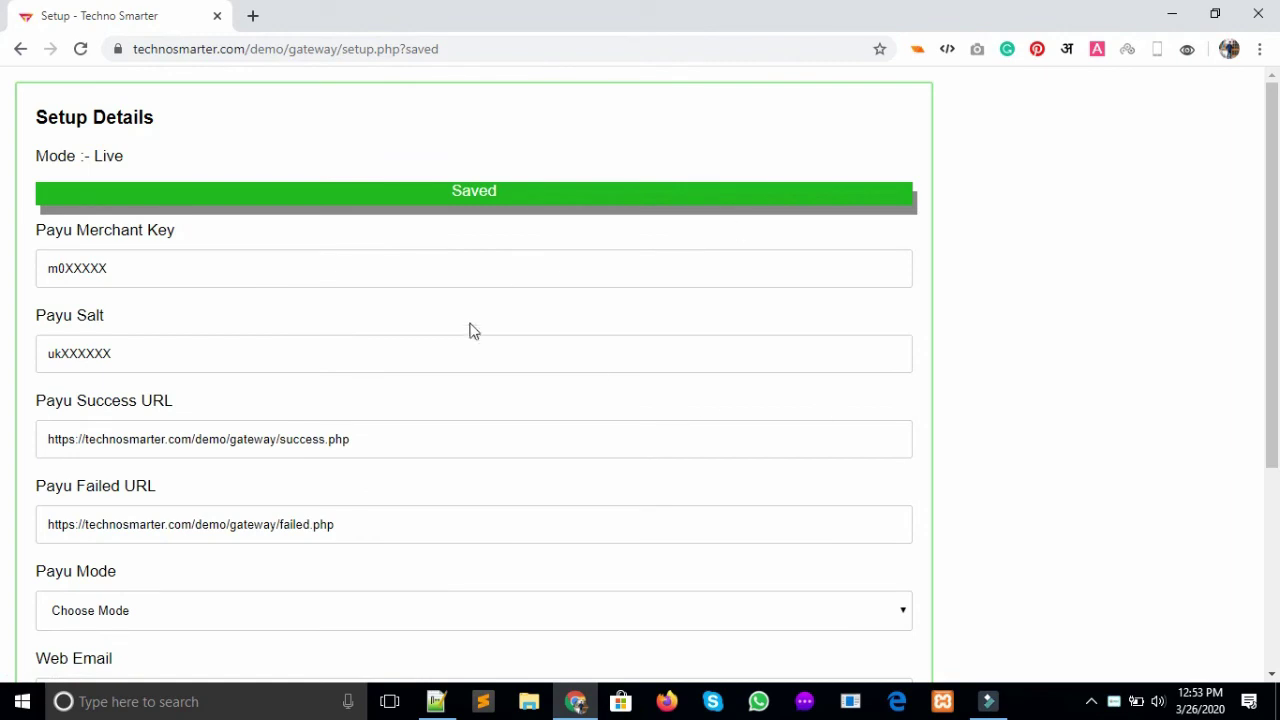
double_click(124, 157)
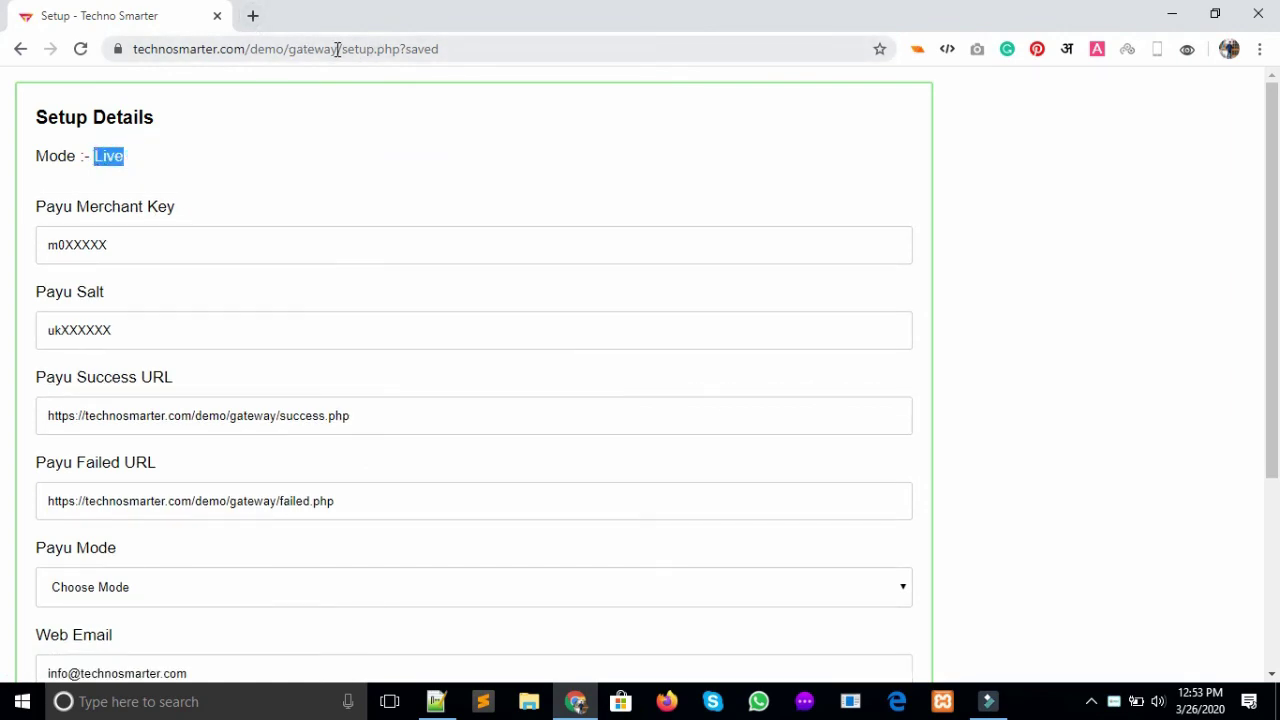
Load the gateway shop page and choose Buy Now on the Laptop Product
drag(337, 49, 57, 80)
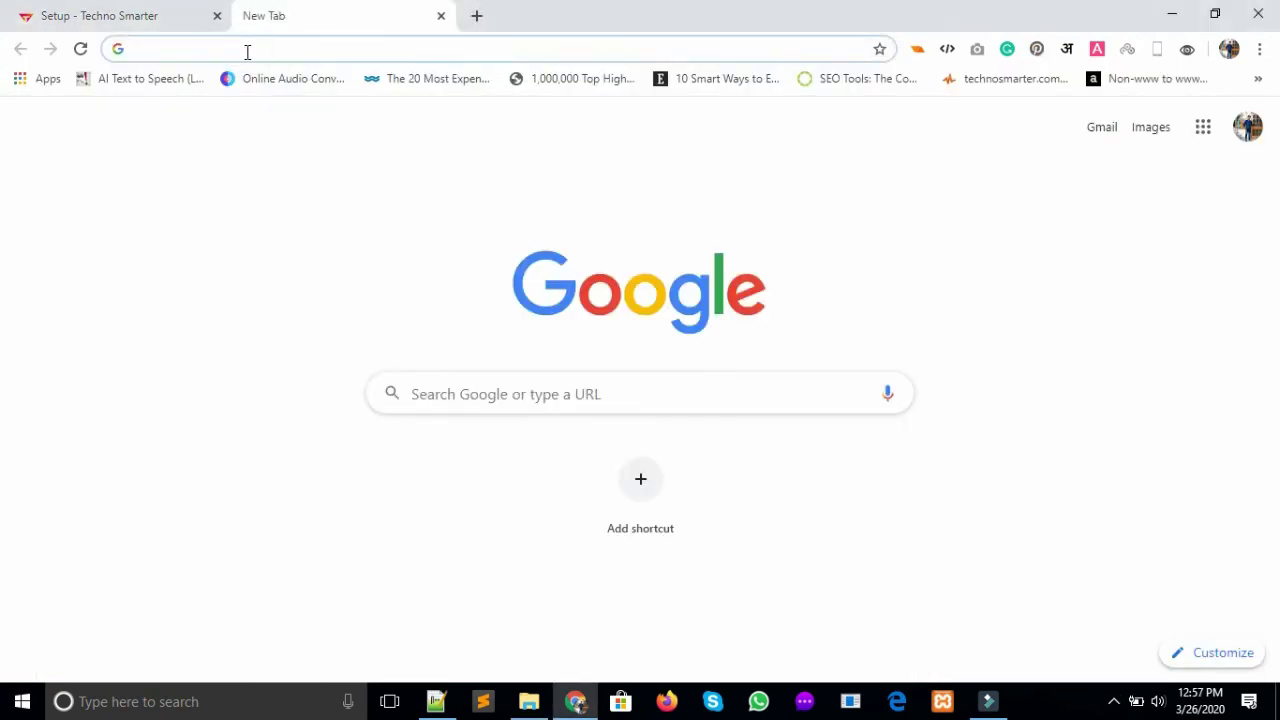
text(technosmarter.com/demo/gateway)
key(Return)
click(173, 477)
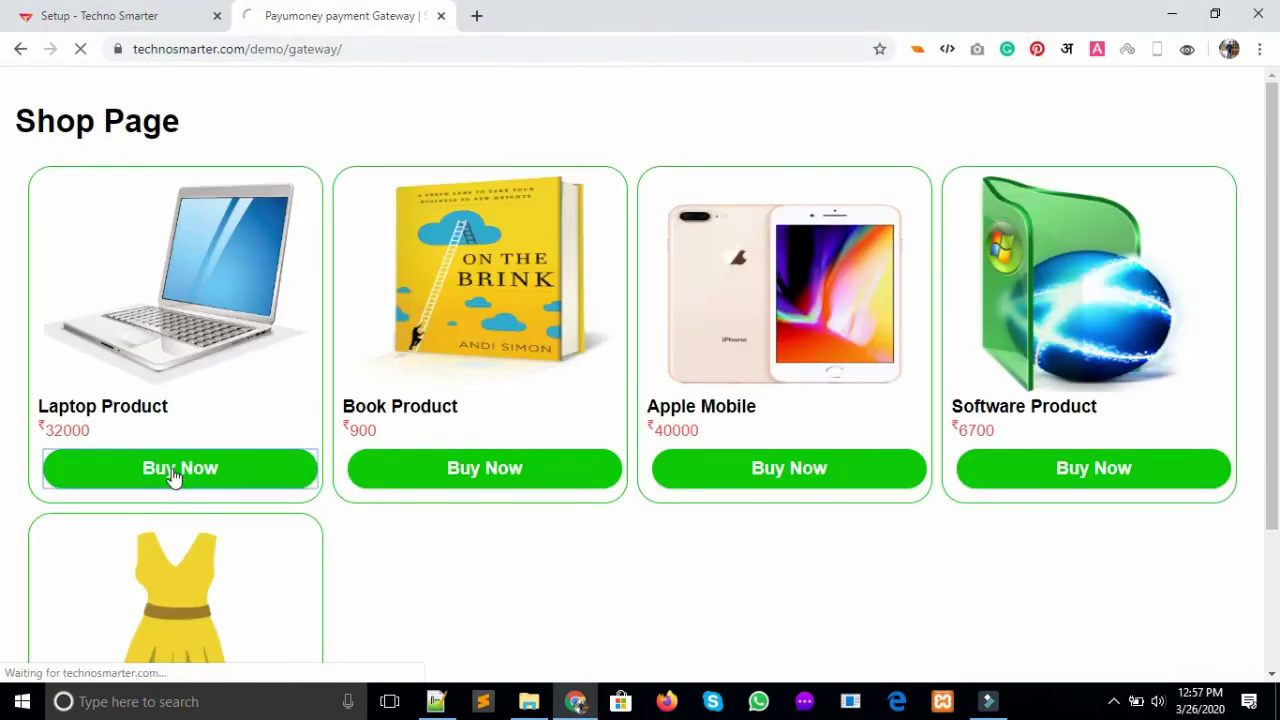
Enter the buyer's first name and e-mail address in the checkout form
click(1011, 238)
text(Techno)
click(1018, 288)
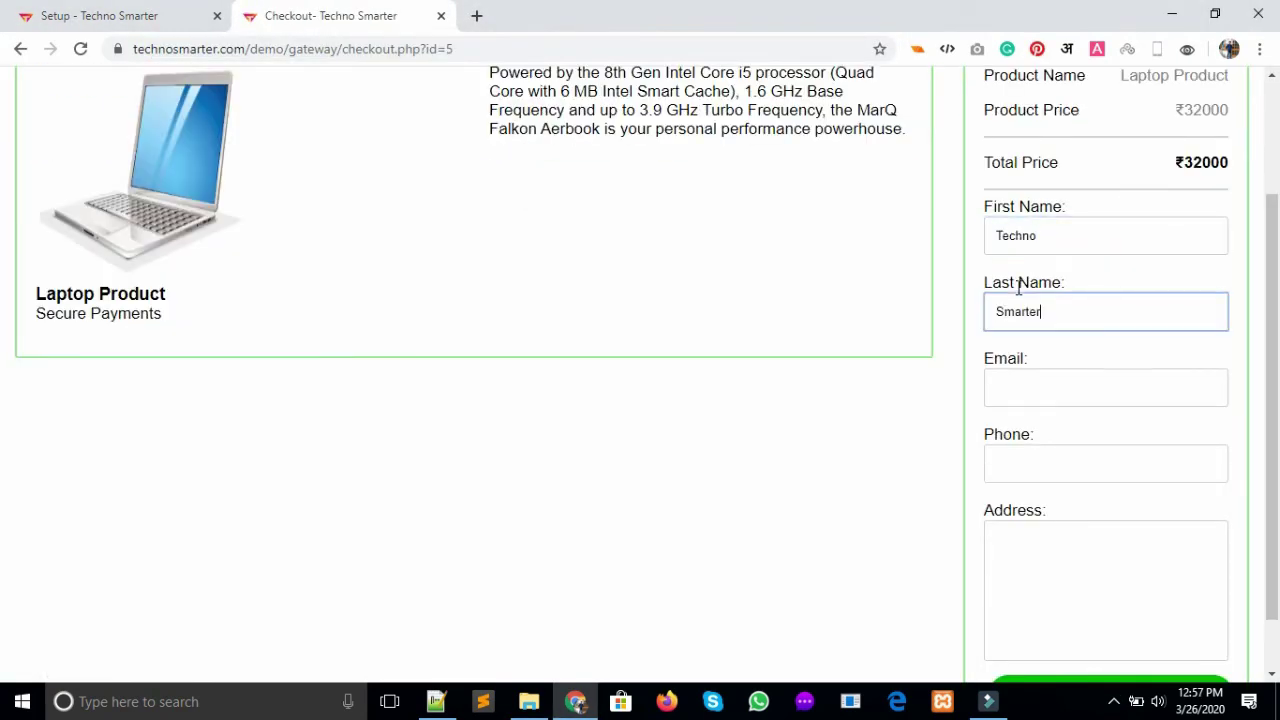
key(Tab)
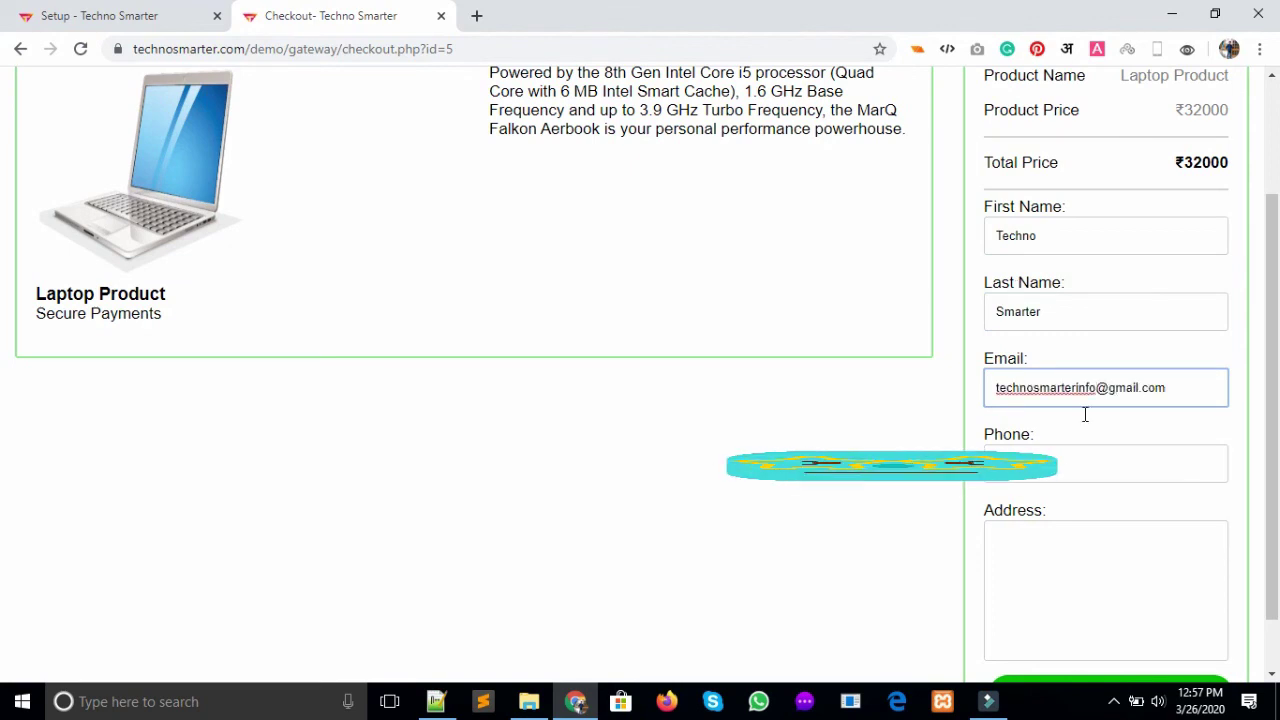